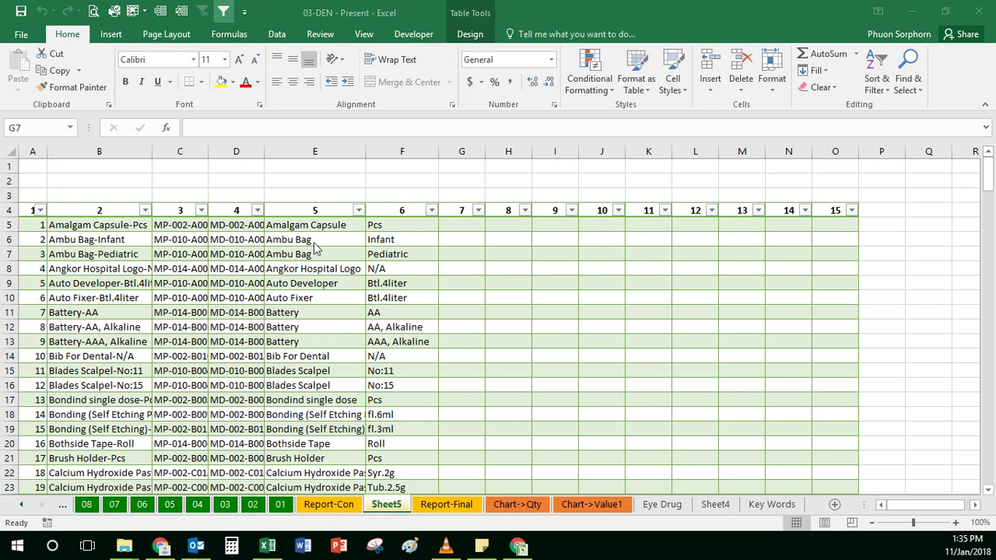
Inspect the SUMIFS formula in column H of the Report-Con table.
click(328, 504)
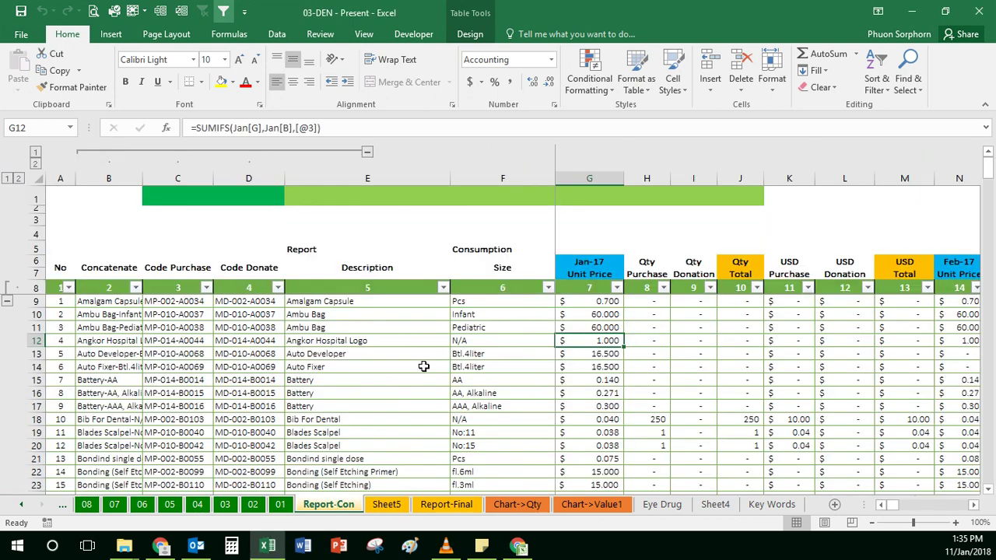
click(456, 316)
key(Right)
key(Right)
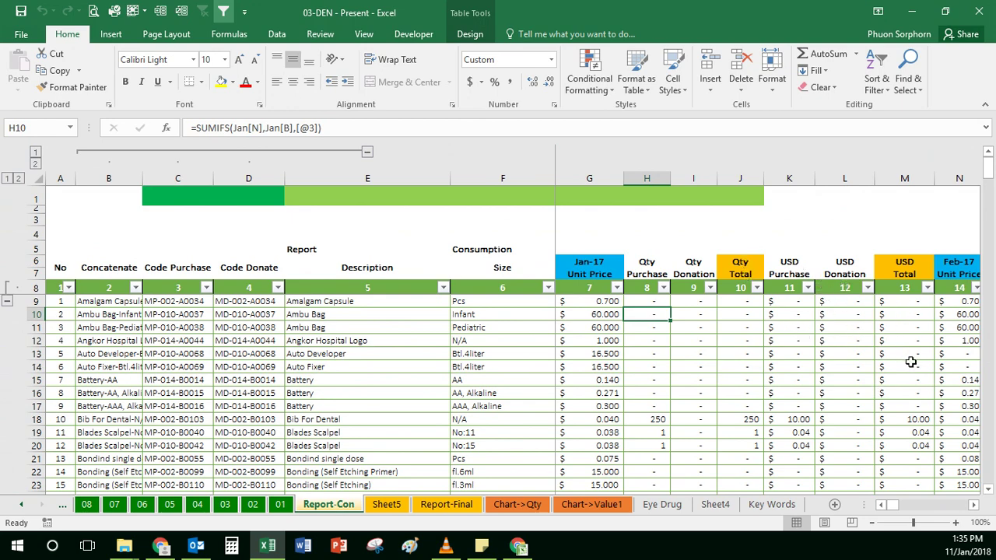
Compare Sheet5 against Report-Con's Qty Purchase and Donation headings.
click(388, 505)
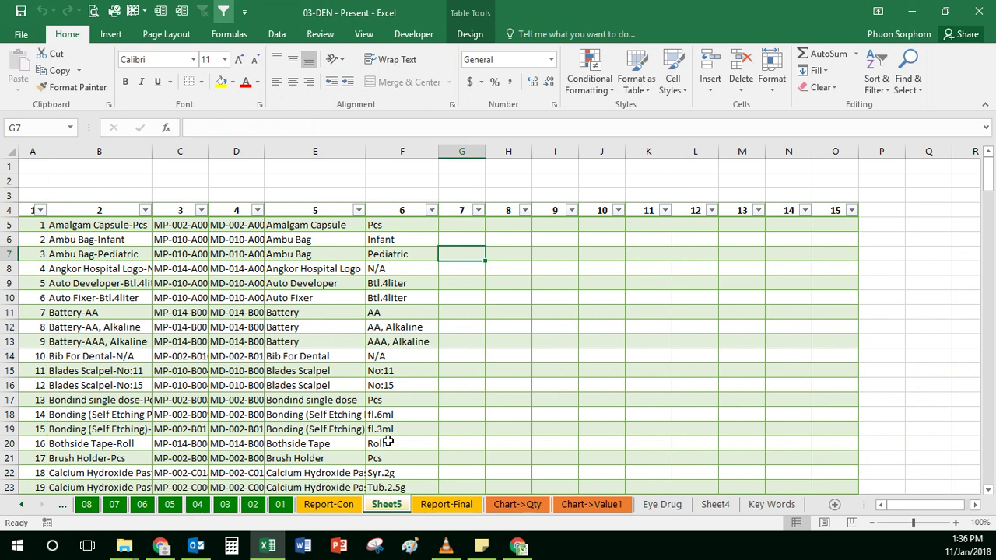
click(335, 505)
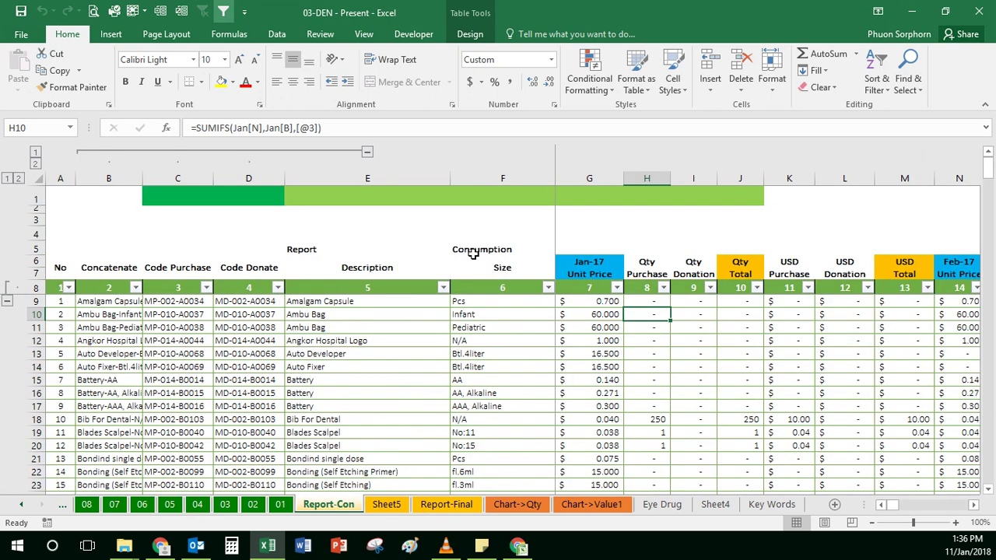
drag(638, 257, 692, 273)
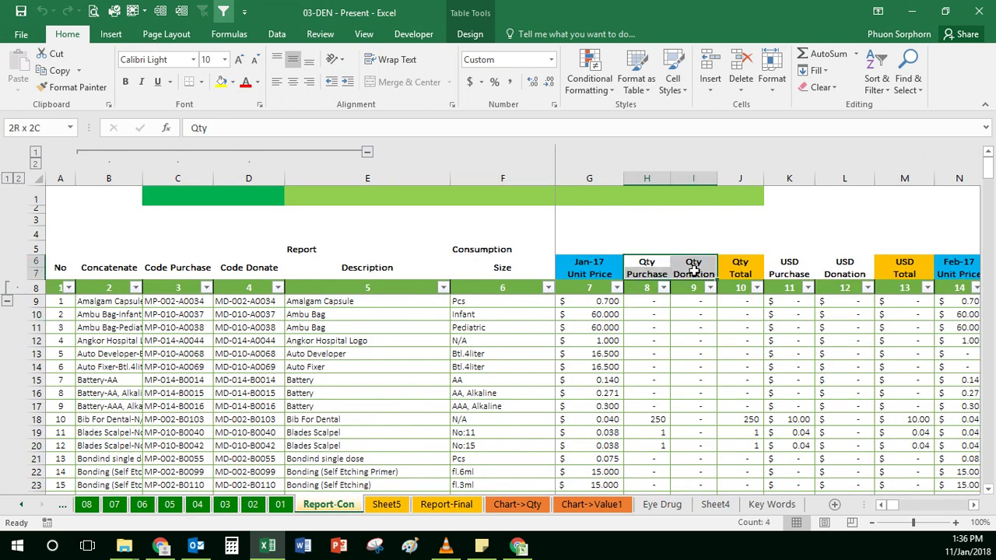
click(387, 505)
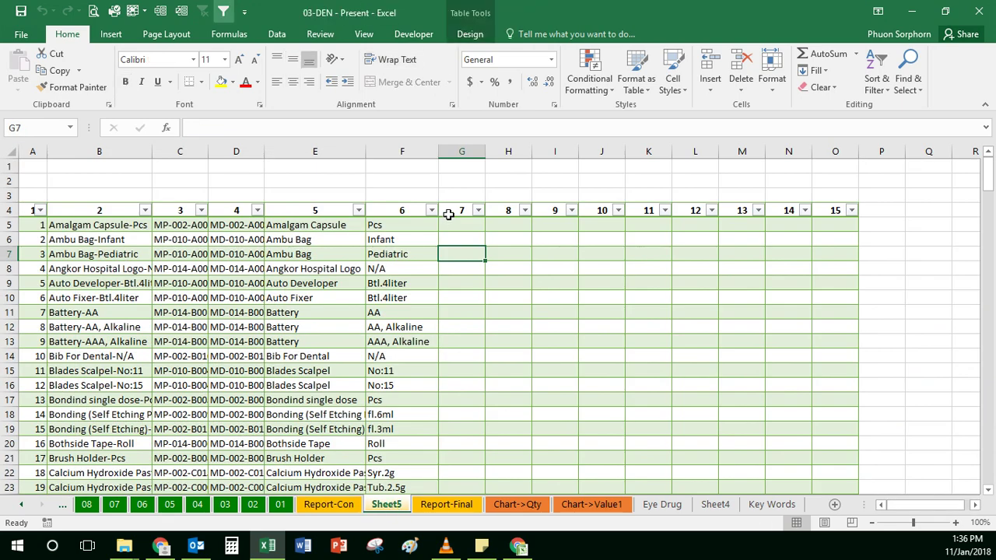
click(458, 186)
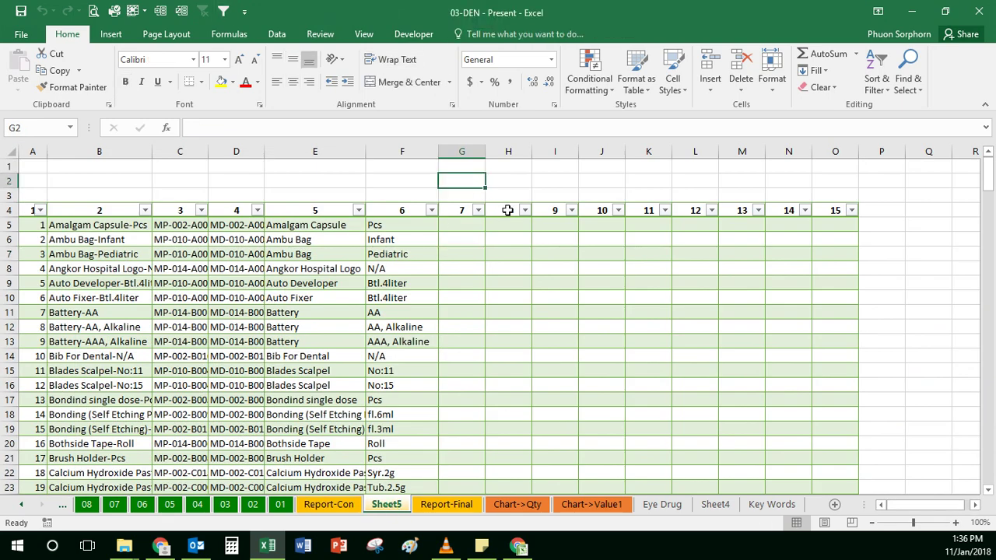
click(330, 506)
On Sheet5, enter Jan-17 in G2 and Unit Price in G3.
click(386, 505)
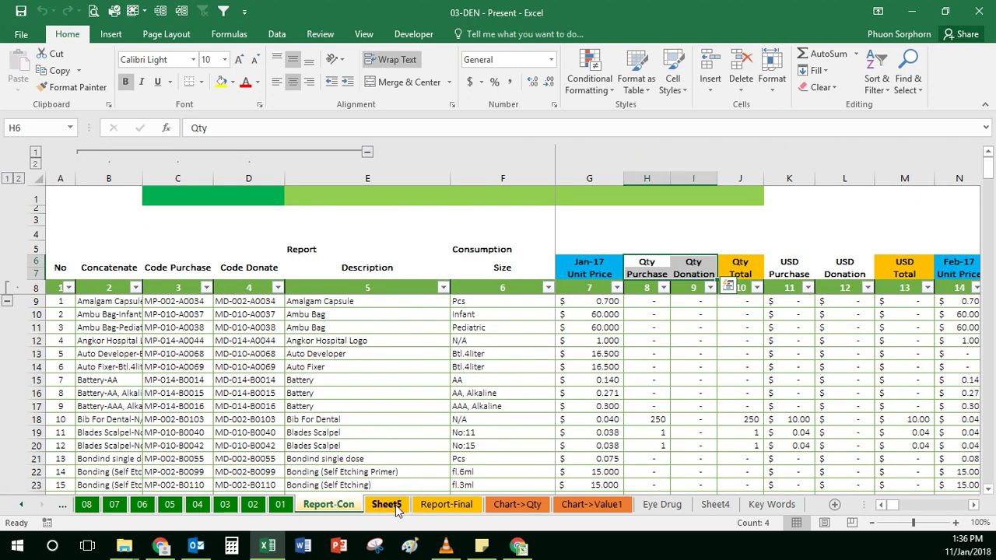
text(Jan-17)
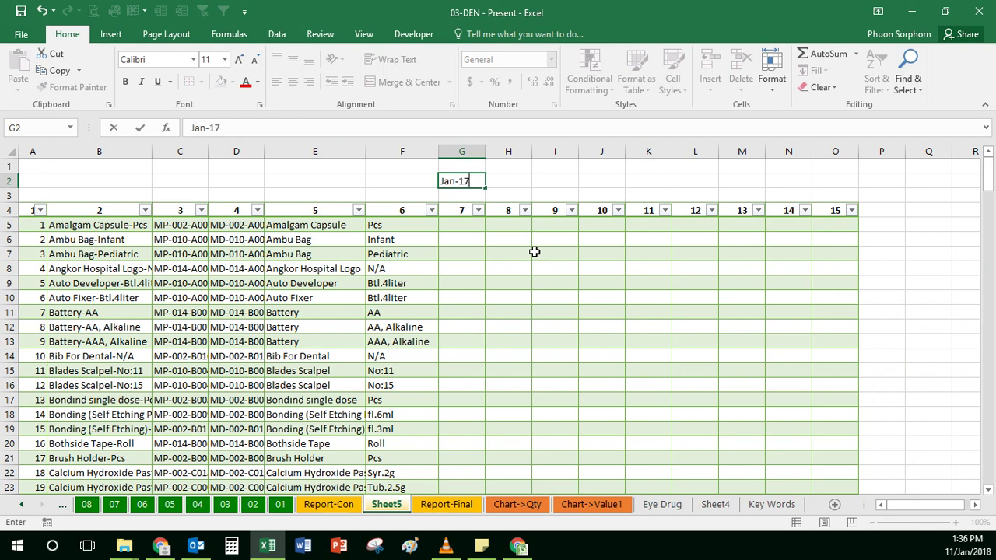
key(Return)
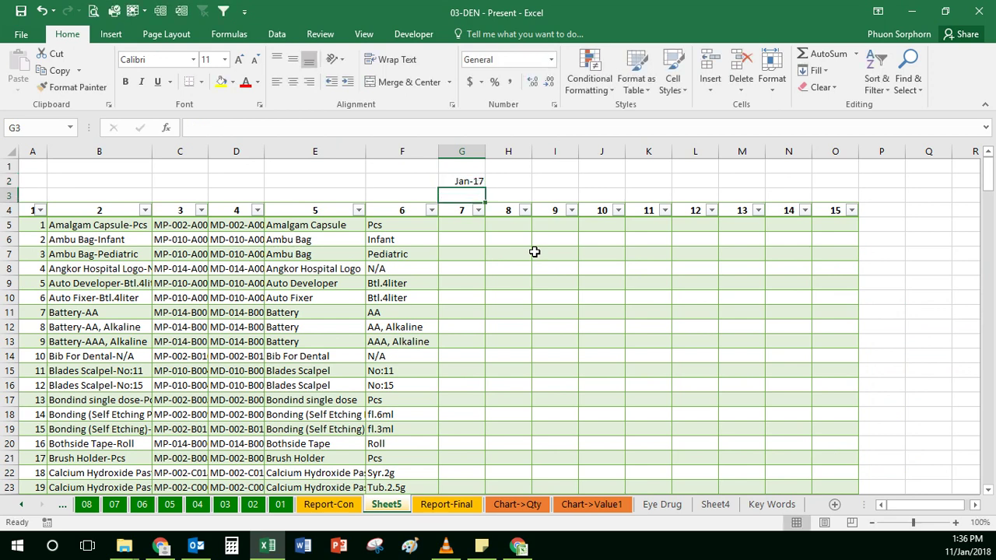
text(N)
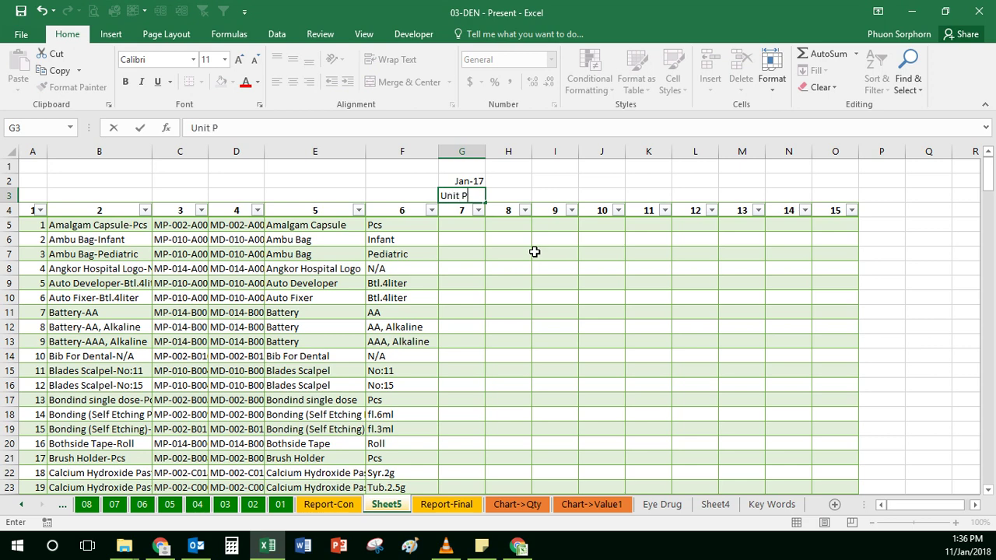
key(Tab)
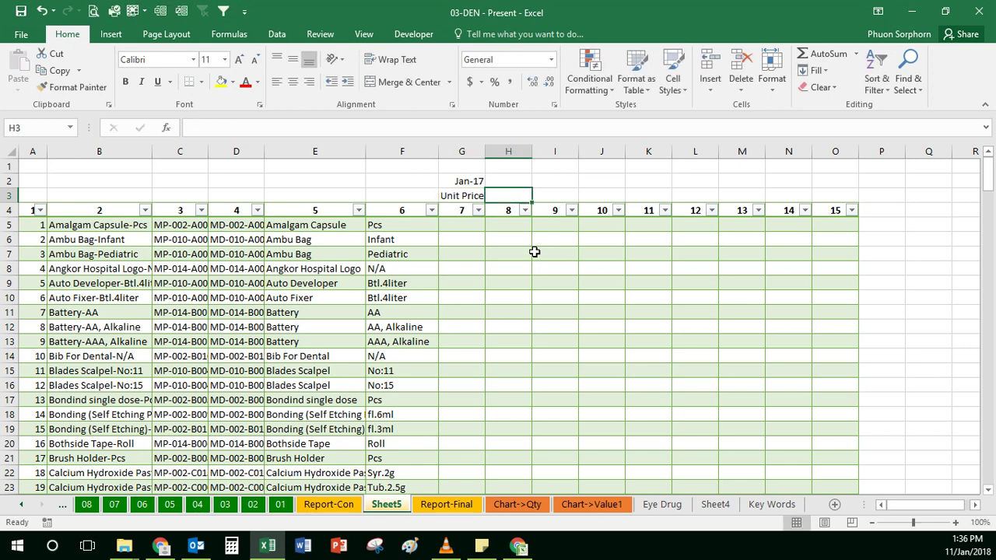
Add Qty in H2, then Purchase, Donation and Total across H3:J3.
key(Up)
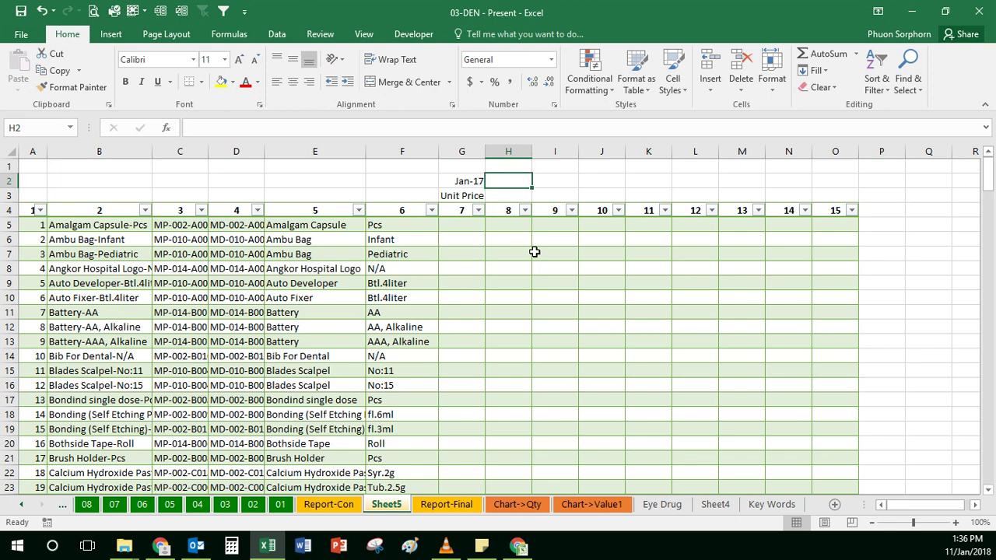
text(Qty)
key(Return)
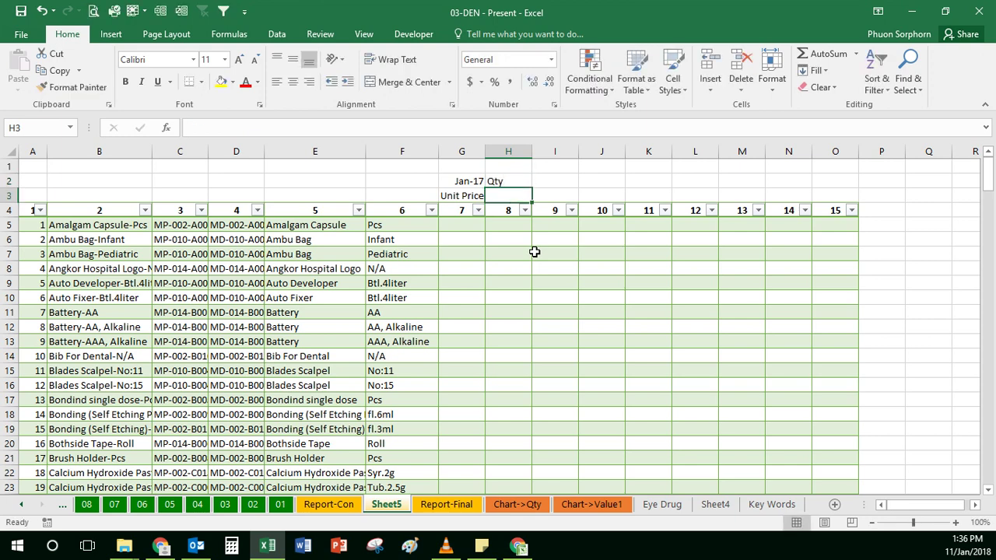
text(Purchase)
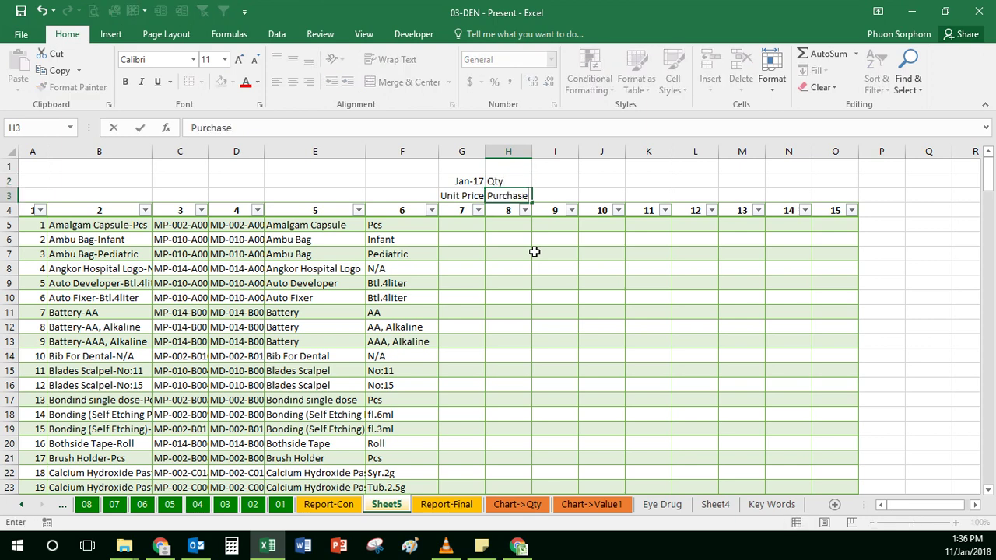
key(Tab)
text(Don)
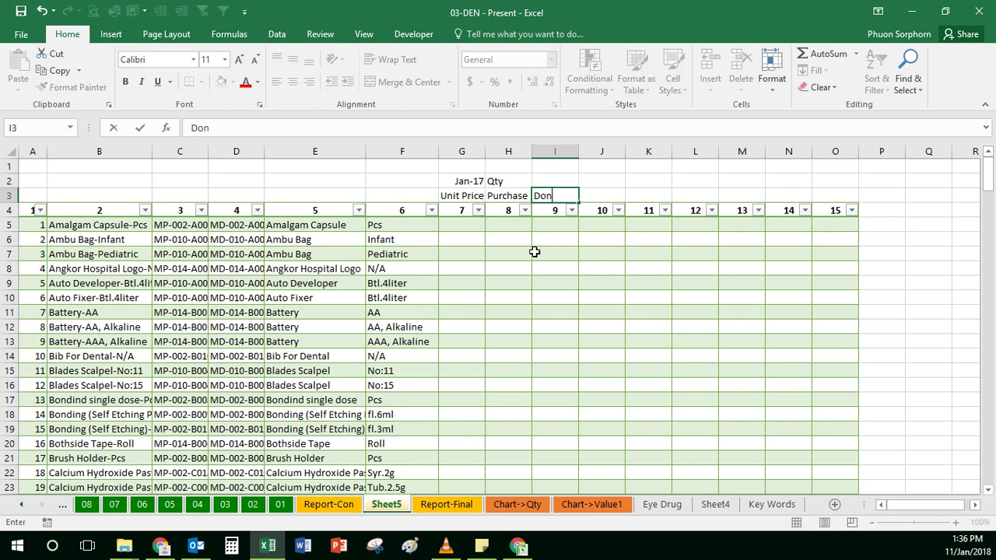
text(ation)
key(Tab)
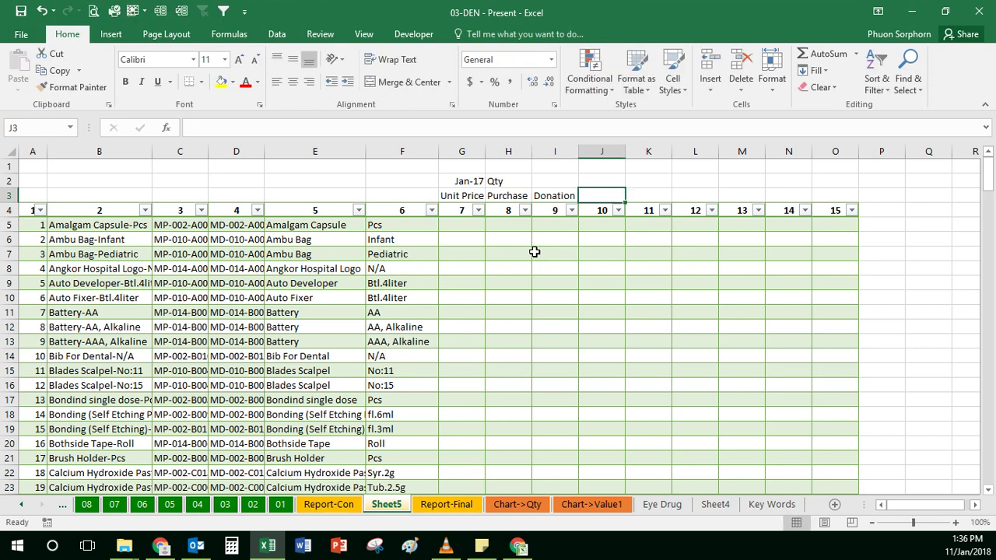
text(Total)
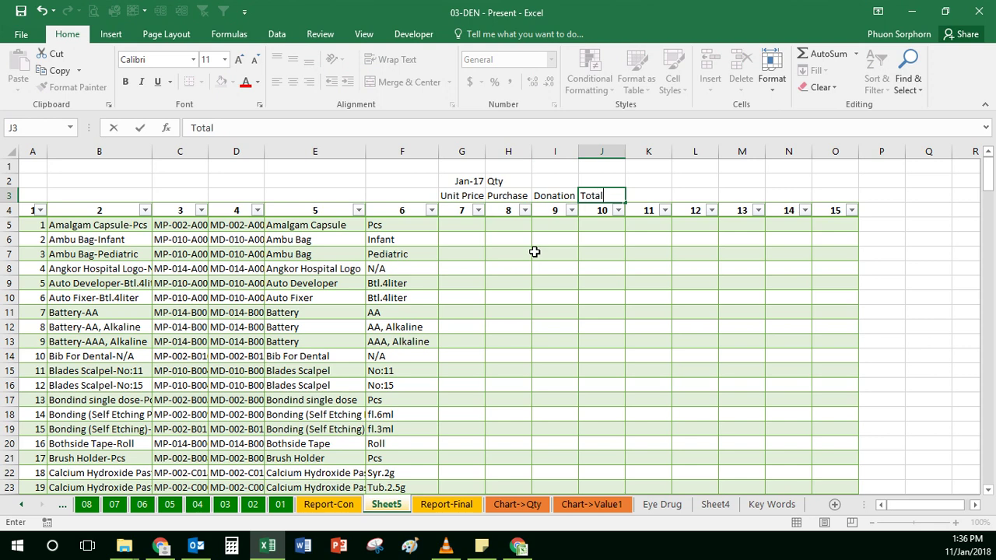
key(Tab)
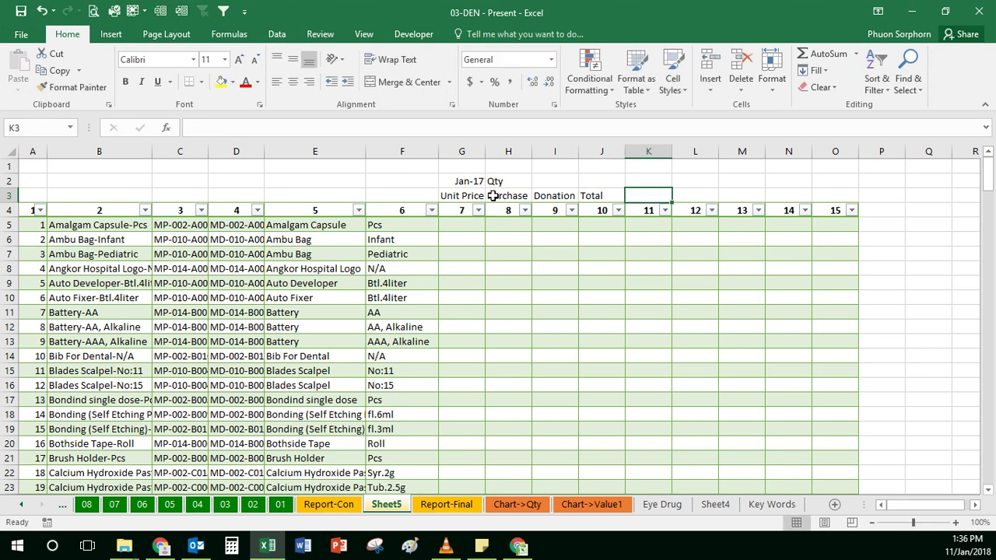
Center rows 2–3 both horizontally and vertically.
drag(459, 181, 610, 194)
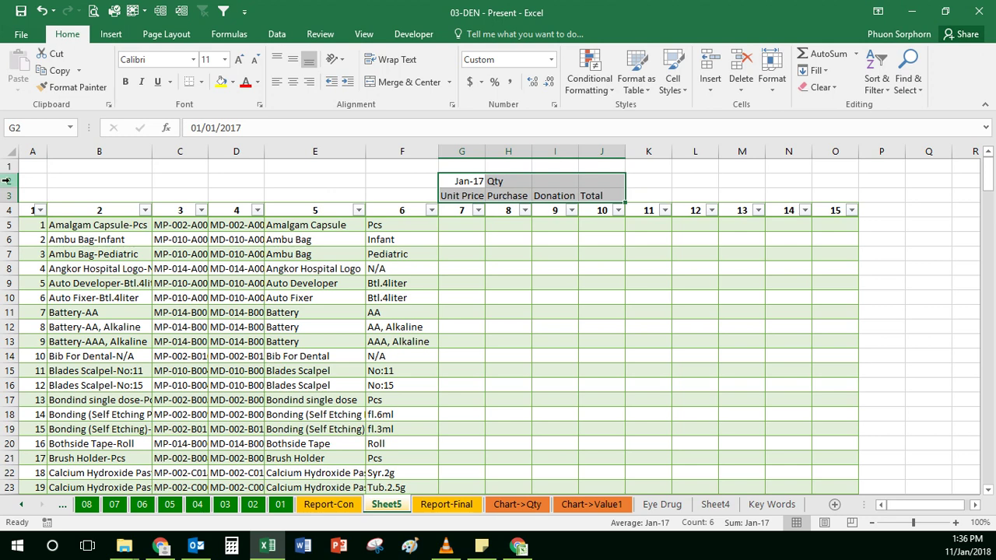
drag(13, 183, 13, 195)
click(293, 81)
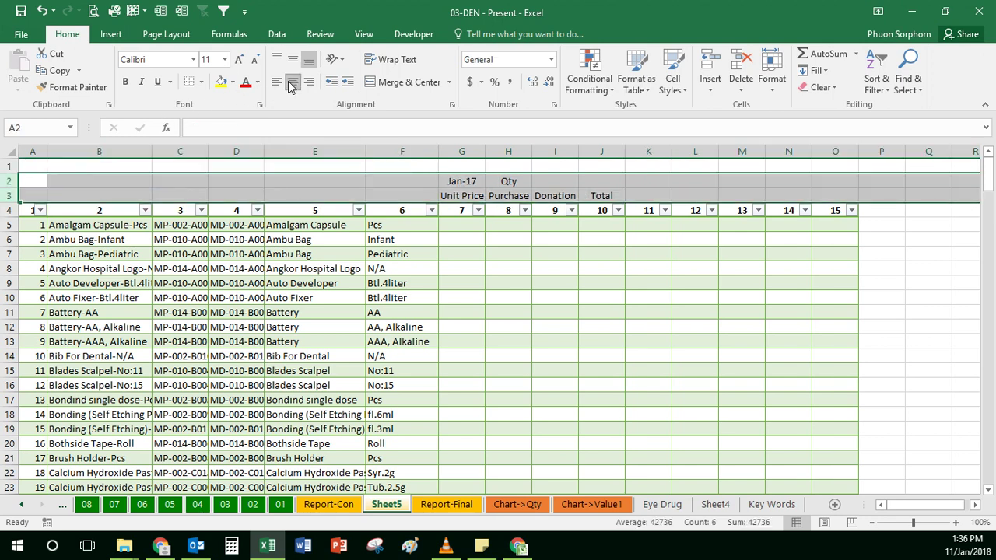
click(293, 63)
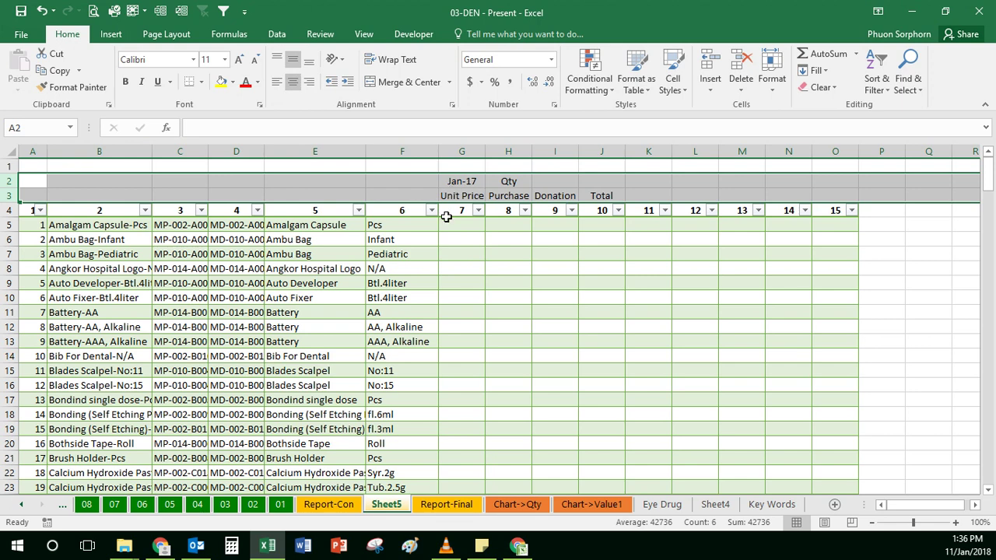
Give the Jan-17 / Unit Price cells G2:G3 a blue fill and the Accent1 cell style.
click(455, 194)
drag(461, 182, 462, 191)
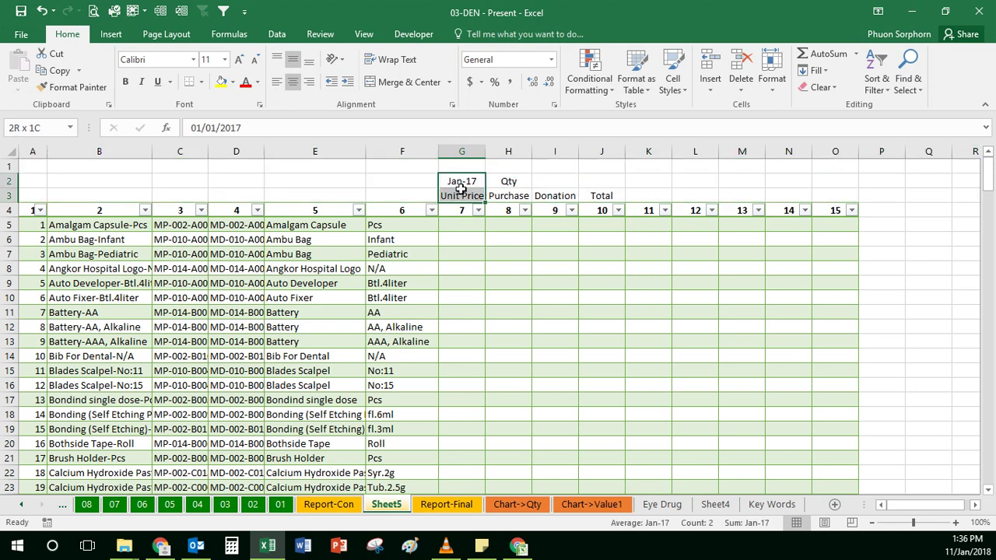
click(232, 82)
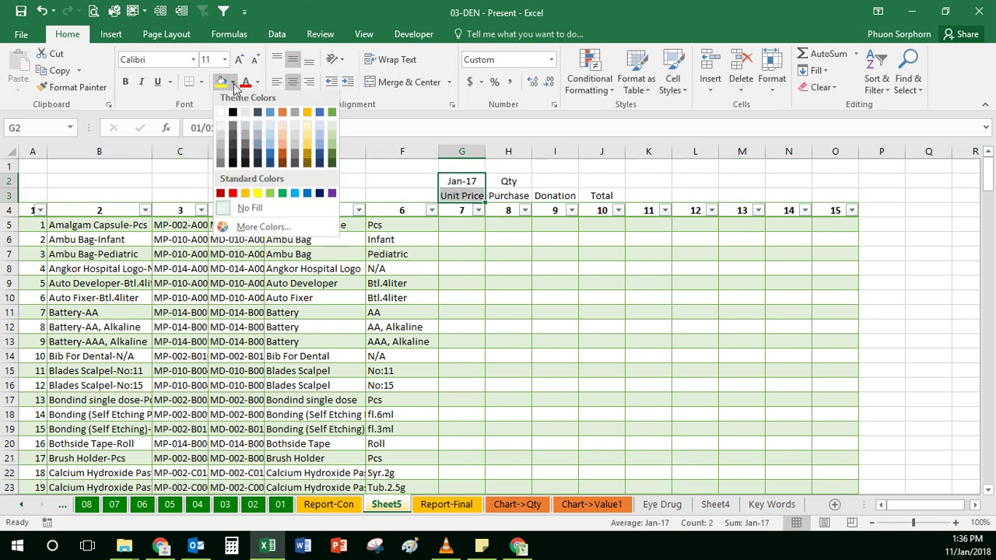
click(270, 115)
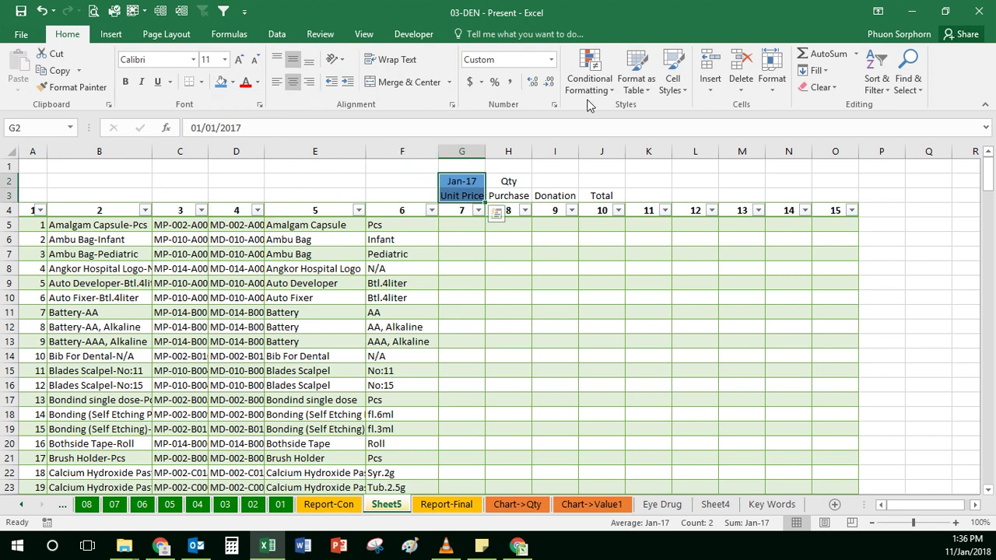
click(674, 86)
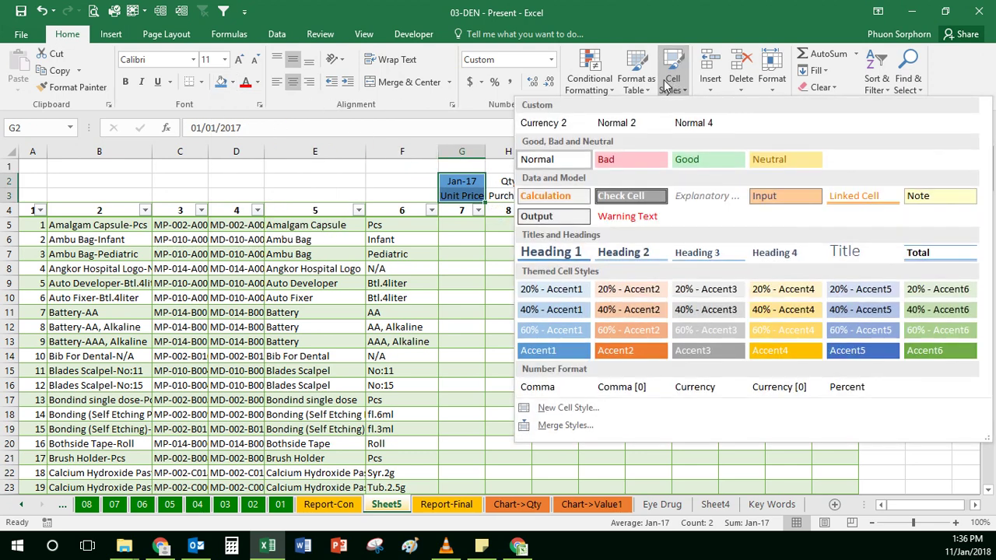
click(772, 81)
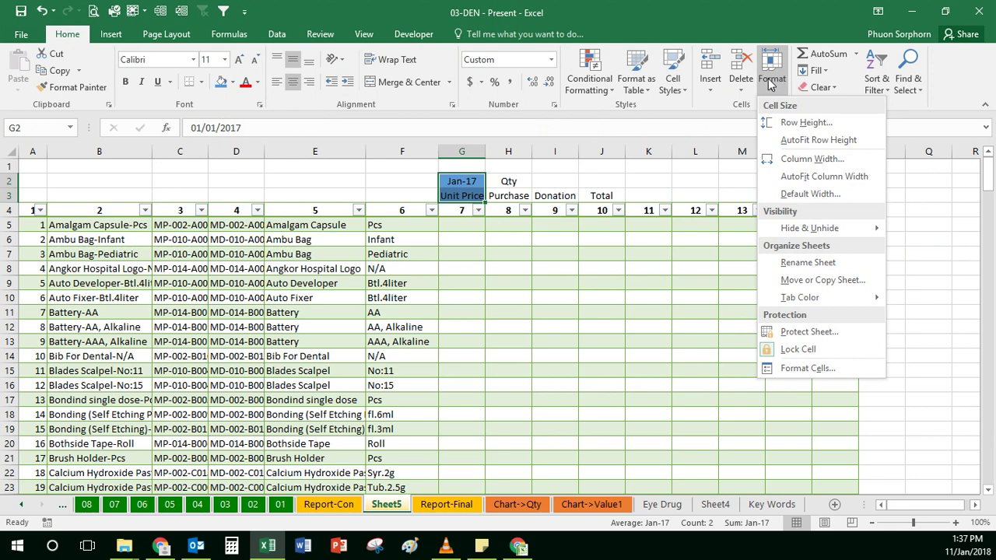
click(674, 86)
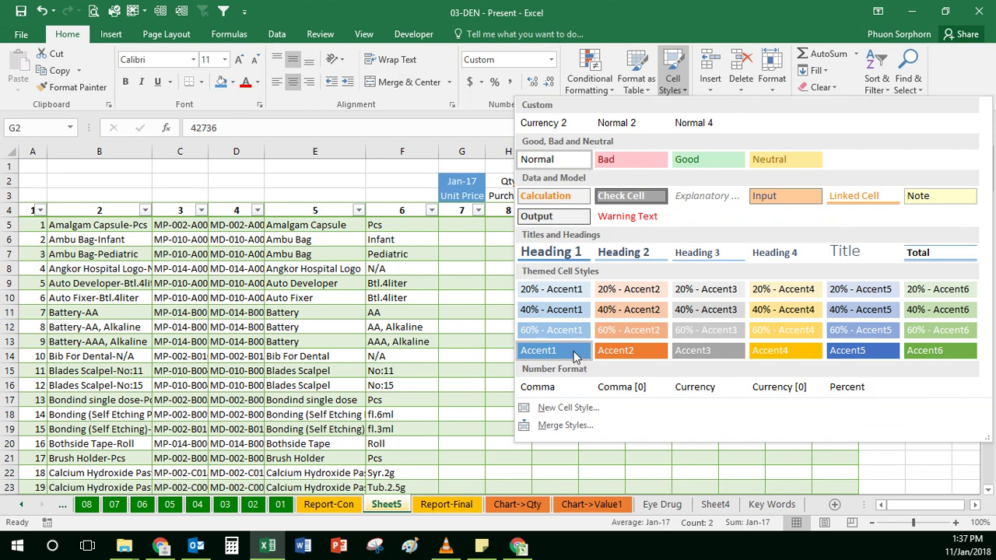
click(575, 355)
click(527, 184)
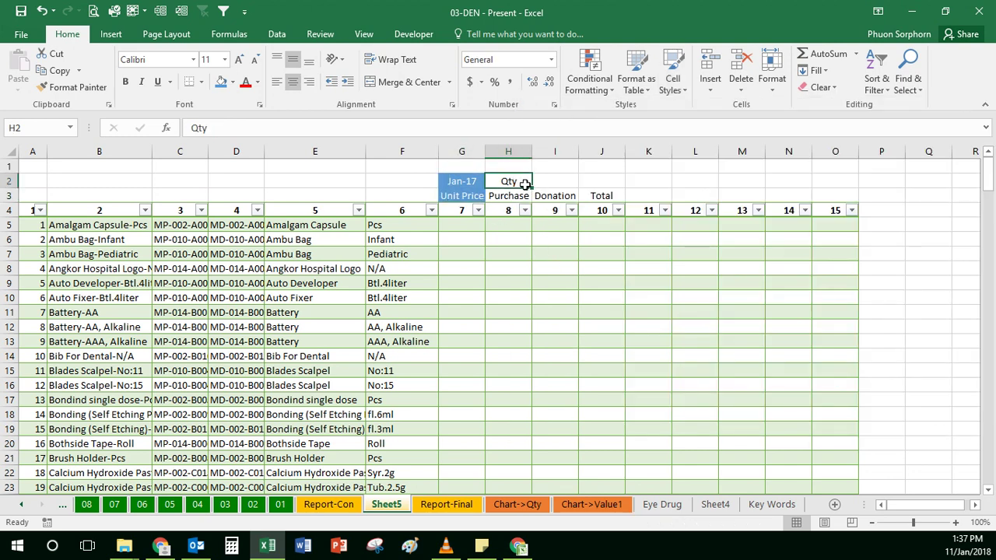
Copy Qty across H2:J2 and fill Value across K2:M2.
drag(533, 190, 601, 187)
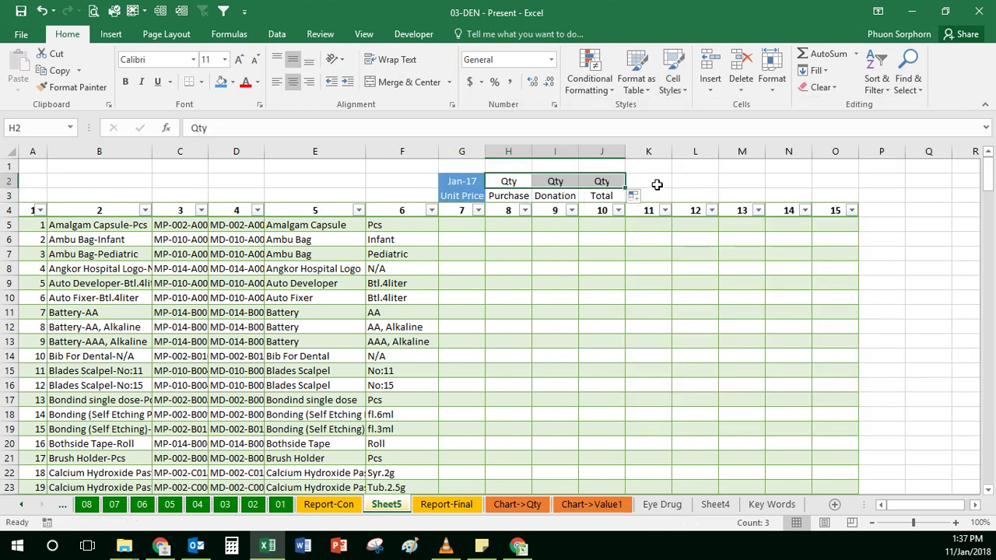
drag(510, 196, 776, 201)
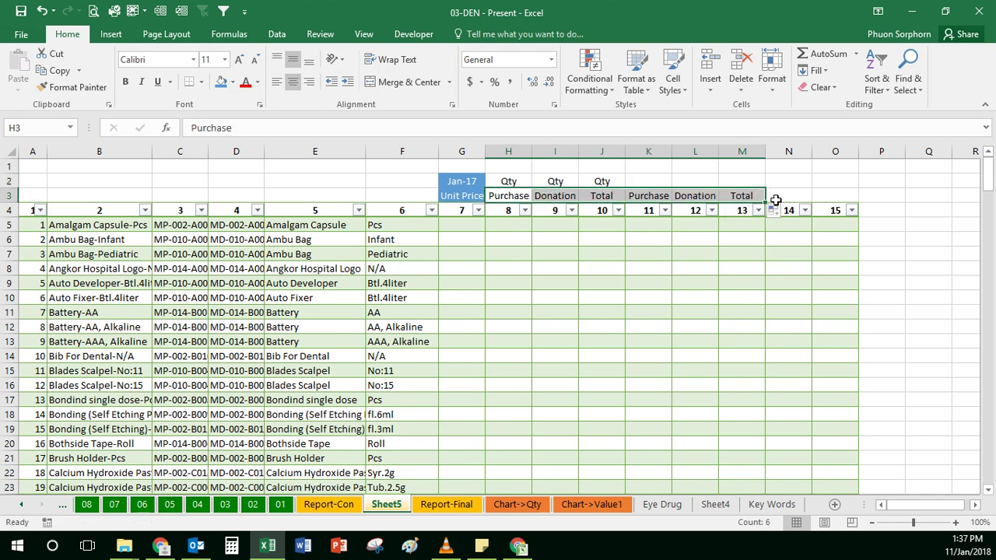
click(642, 180)
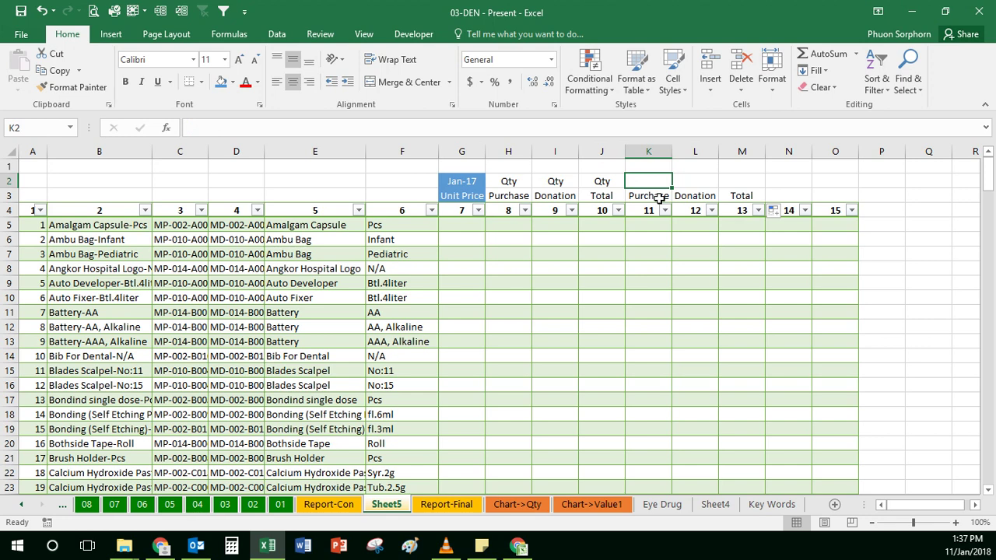
text(Val)
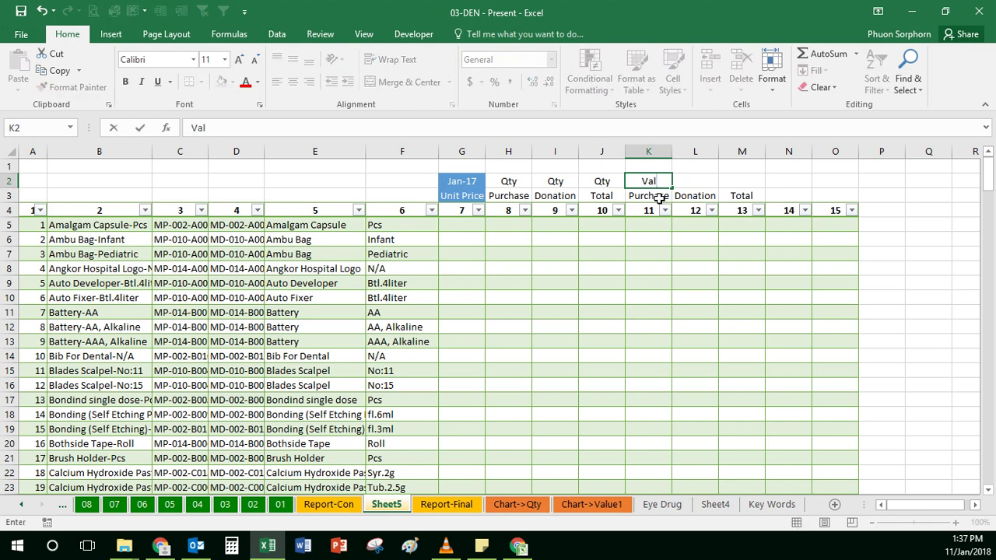
text(ue)
key(Tab)
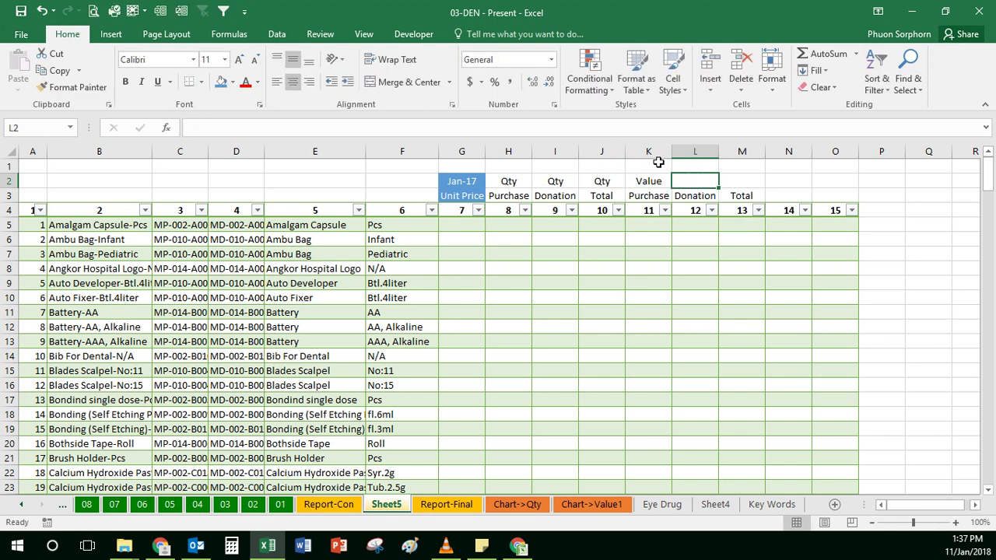
click(652, 183)
drag(672, 188, 748, 188)
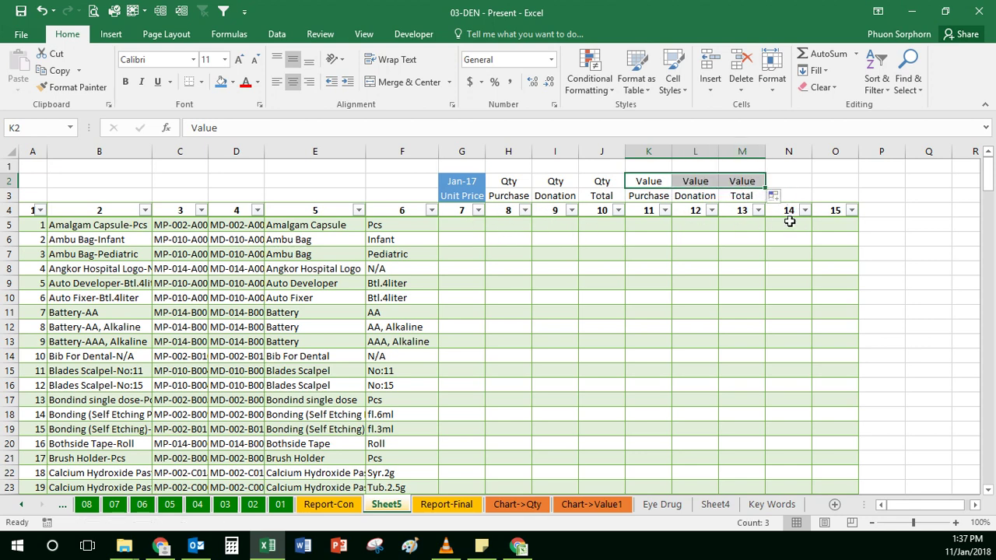
Extend row 4's numbering from 14, 15 through to 88 in column CJ.
drag(791, 218, 836, 212)
click(853, 211)
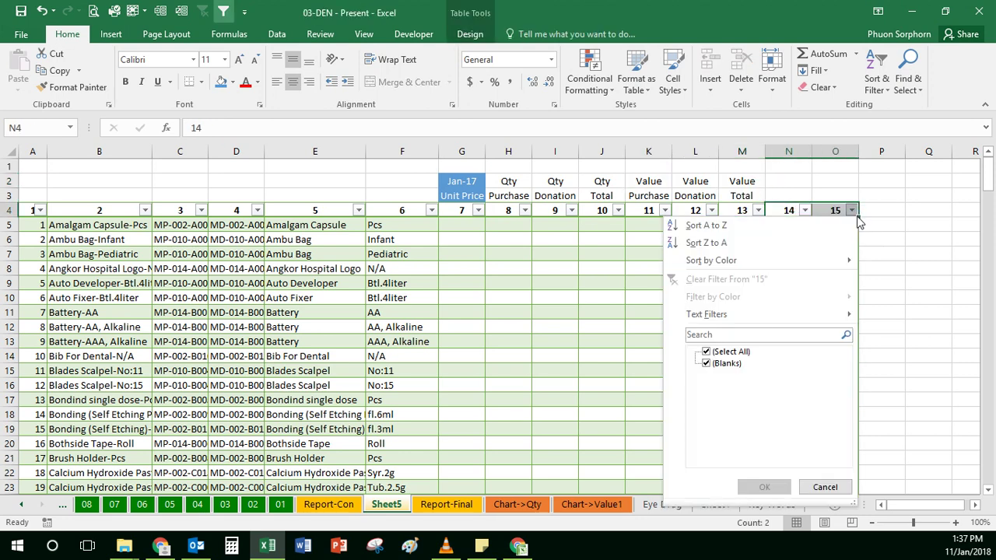
click(856, 217)
drag(865, 218, 902, 220)
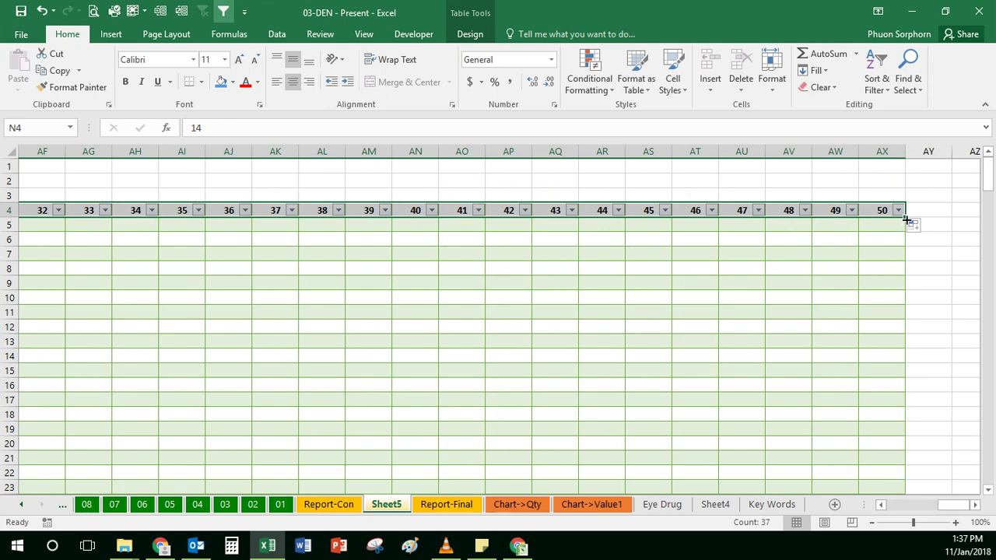
drag(907, 220, 902, 219)
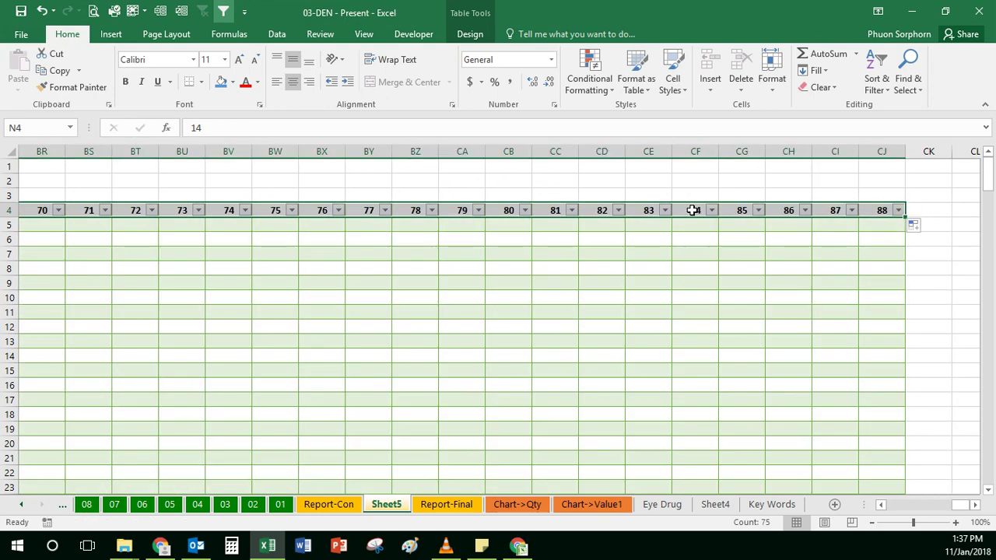
click(692, 210)
Check both ends of row 4 and the end of column K.
key(ctrl+Left)
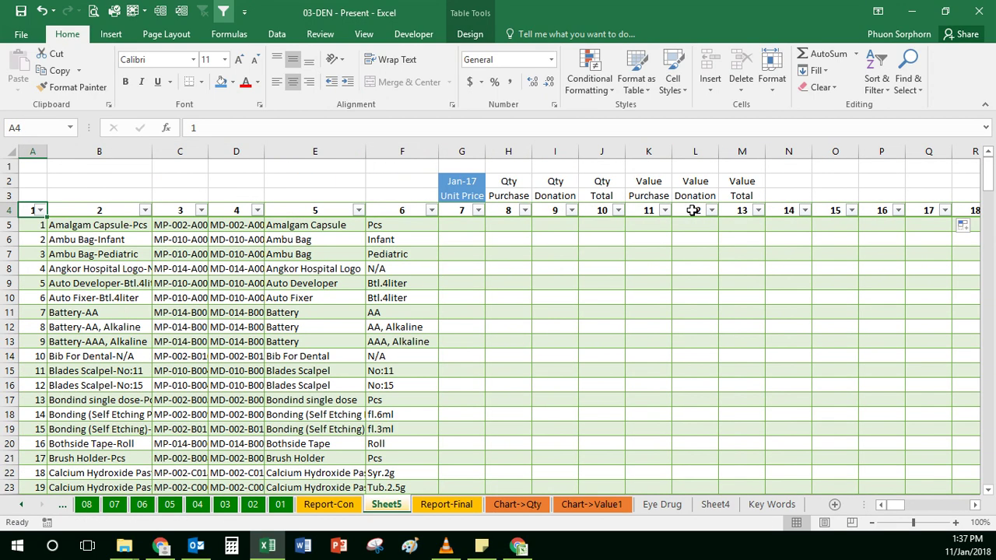
key(ctrl+Right)
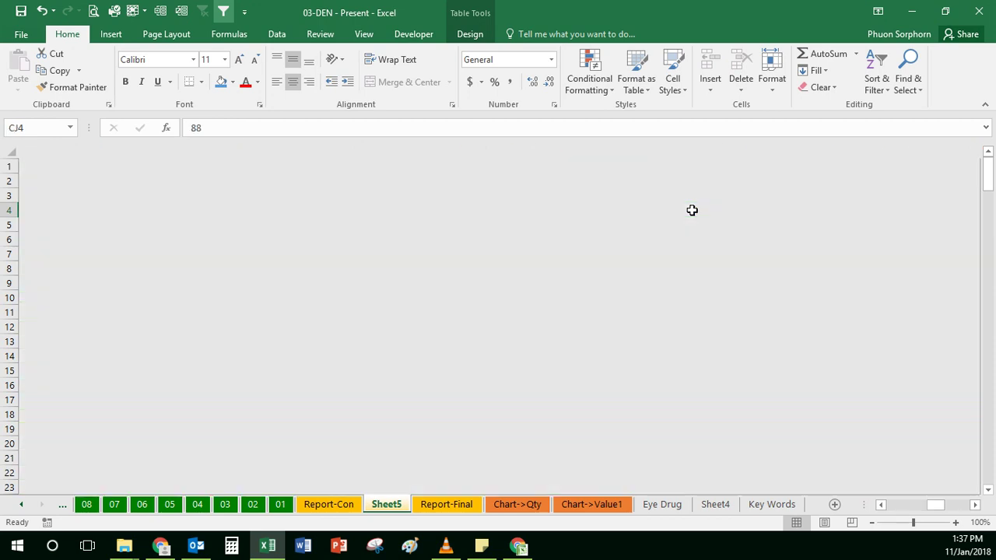
key(ctrl+Left)
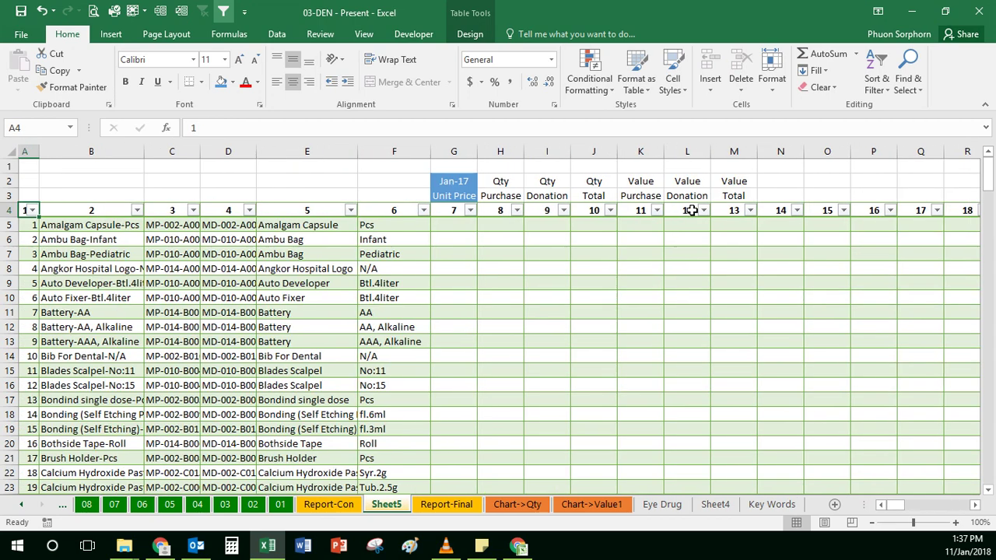
key(Right)
key(Right)
key(Right)
key(Right)
key(Right)
key(Right)
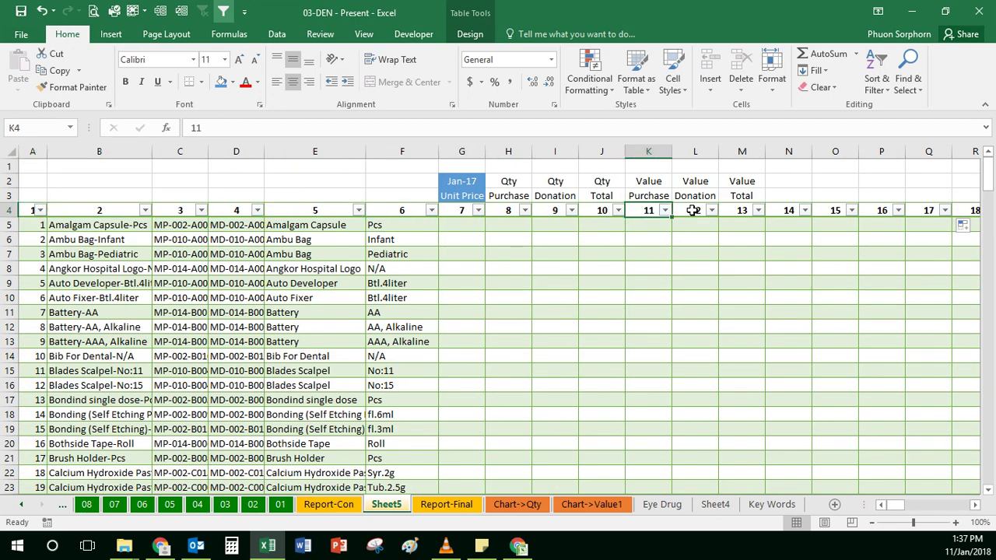
key(ctrl+Down)
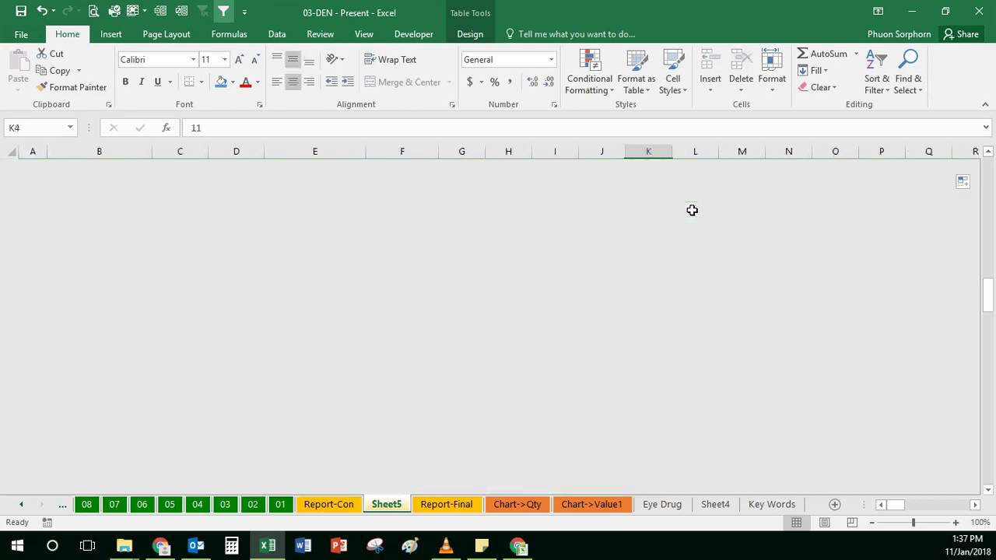
Copy the Jan-17 / Unit Price / Qty / Value label block G2:M3.
key(ctrl+Up)
key(ctrl+Up)
key(Up)
key(Down)
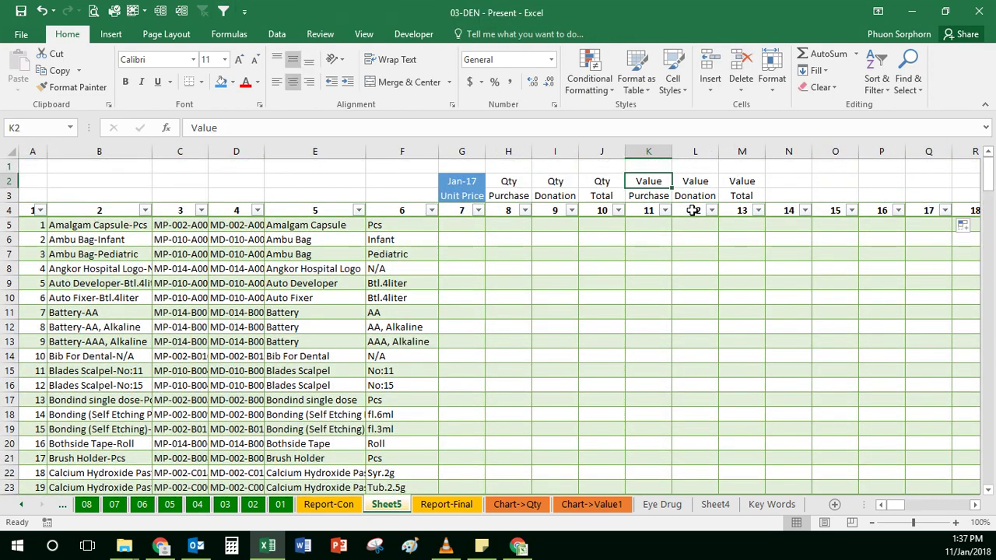
key(Up)
key(Down)
key(Down)
key(Left)
key(Left)
key(Left)
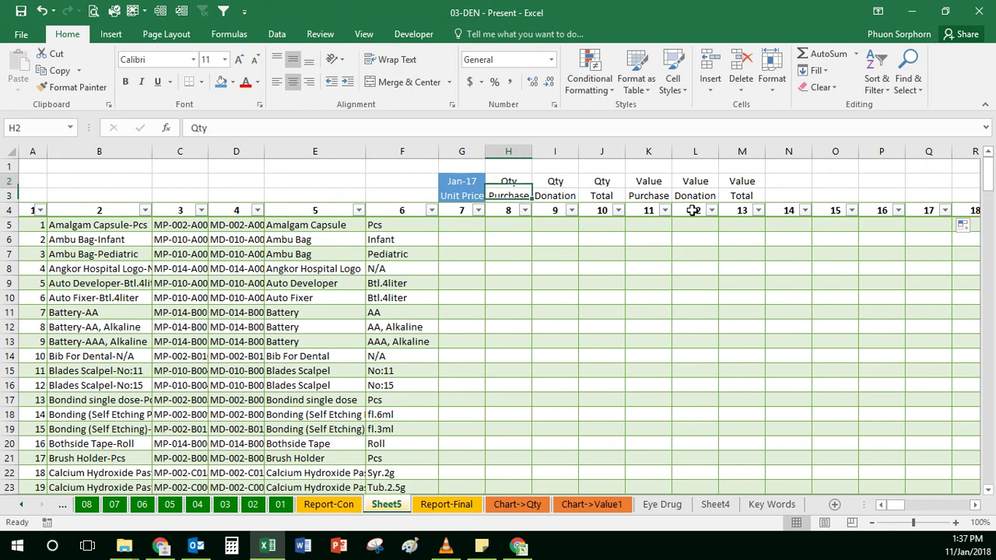
key(Up)
key(shift+Right)
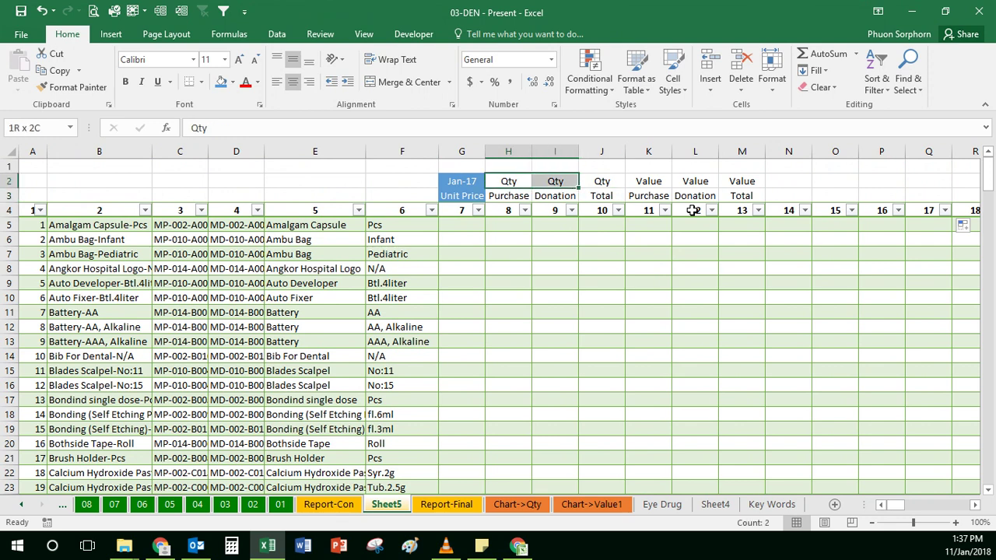
key(shift+Right)
key(shift+Right)
key(shift+Right)
key(shift+Right)
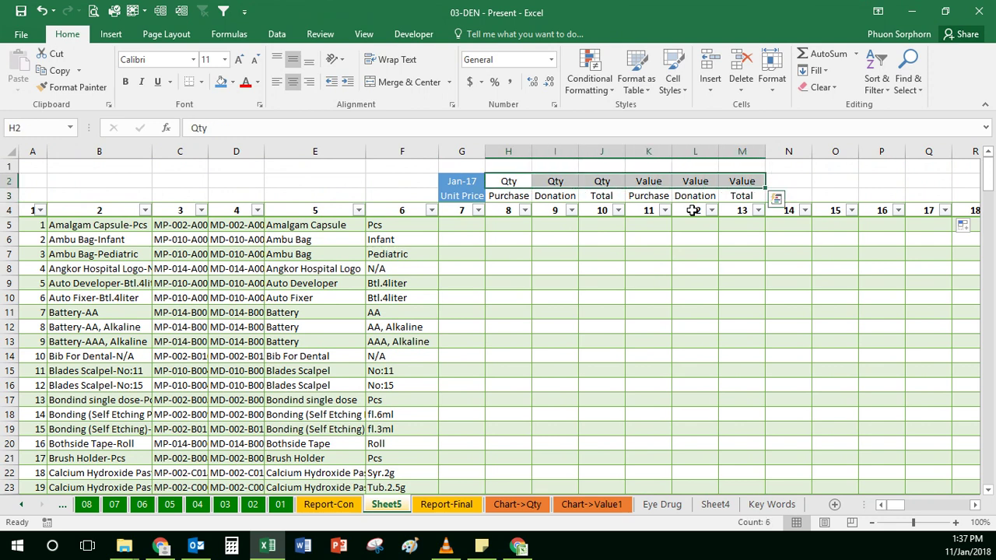
key(Left)
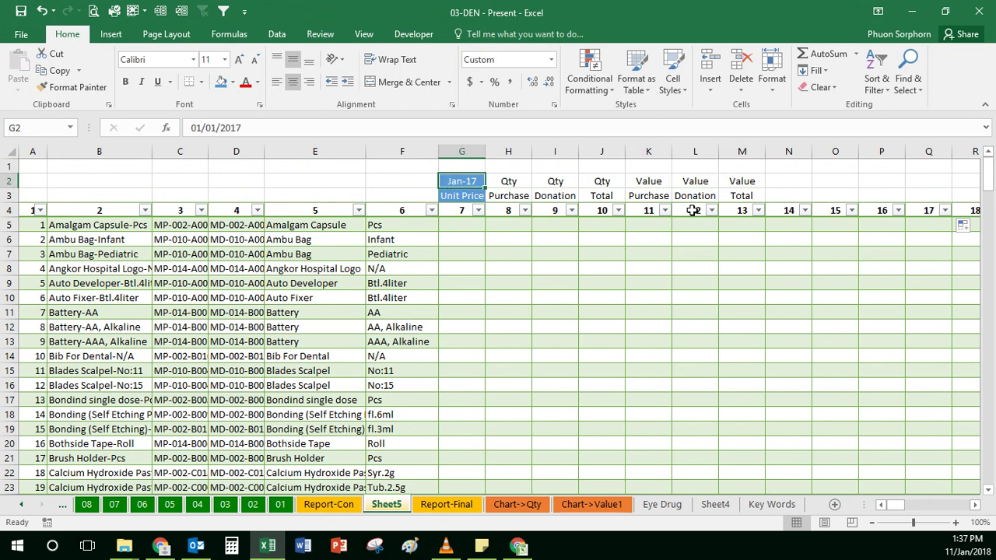
key(shift+Down)
key(shift+Right)
key(shift+Right)
key(shift+Right)
key(shift+Right)
key(shift+Right)
key(shift+Right)
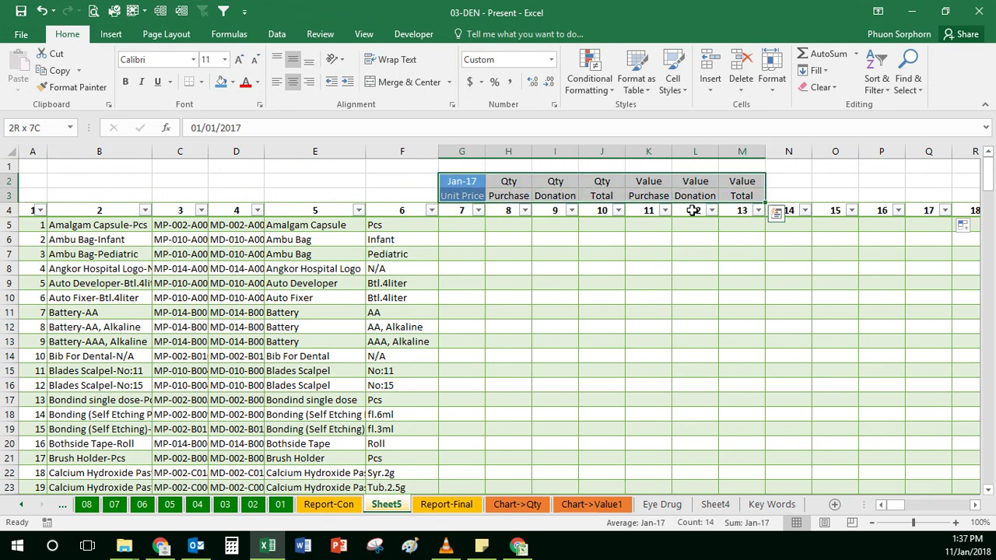
key(ctrl+c)
Paste the label block repeatedly at N2, U2, AB2, AI2, AP2, AW2, BD2, BK2, BR2, BY2 and CF2.
key(Right)
key(Right)
key(Right)
key(Right)
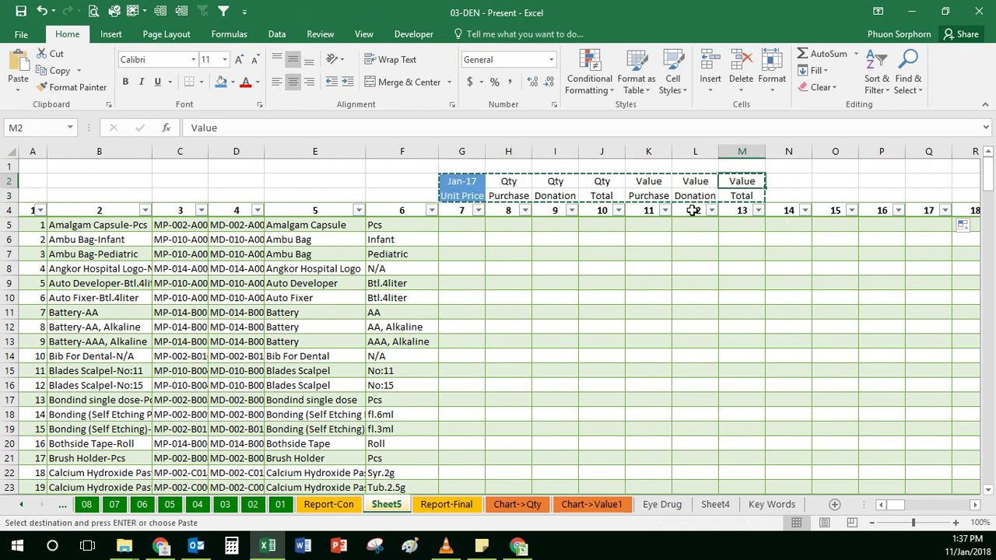
key(Right)
key(ctrl+v)
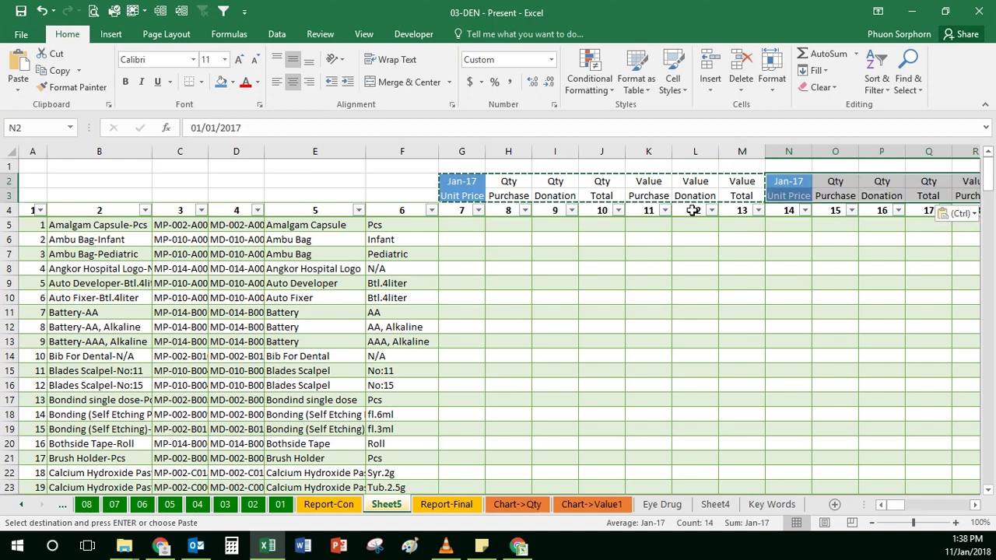
key(Right)
key(Right)
key(Right)
key(Right)
key(Right)
key(ctrl+v)
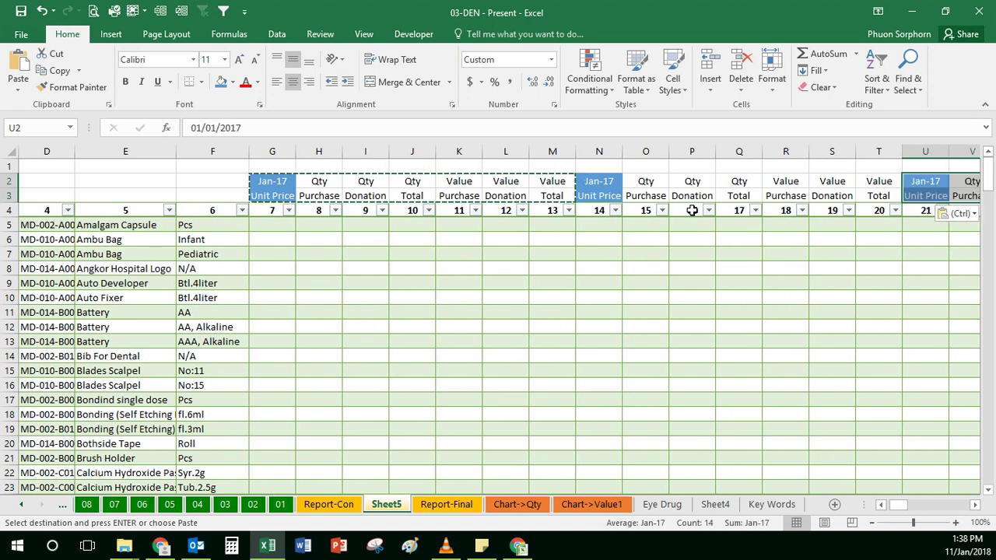
key(Tab)
key(Right)
key(Right)
key(Right)
key(Right)
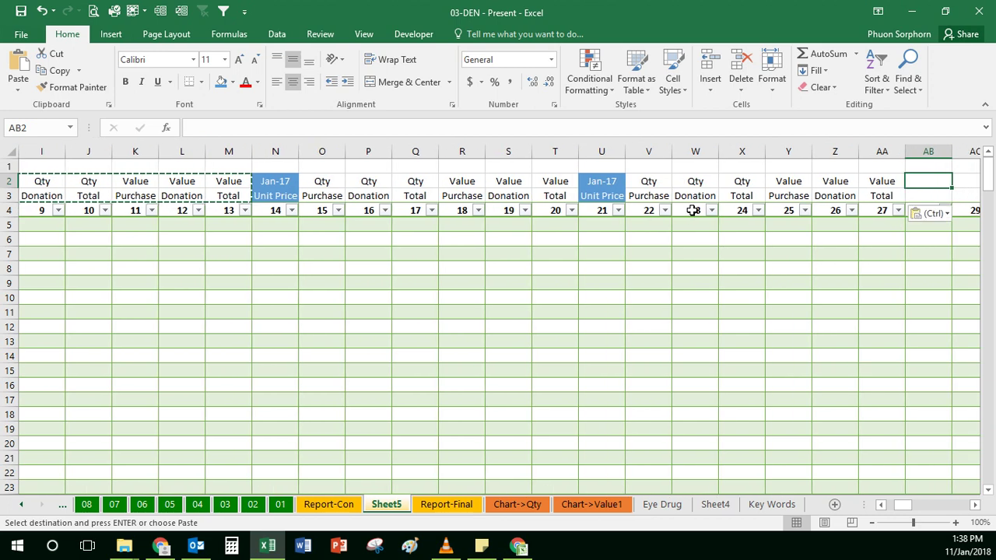
key(ctrl+v)
key(Right)
key(Right)
key(Right)
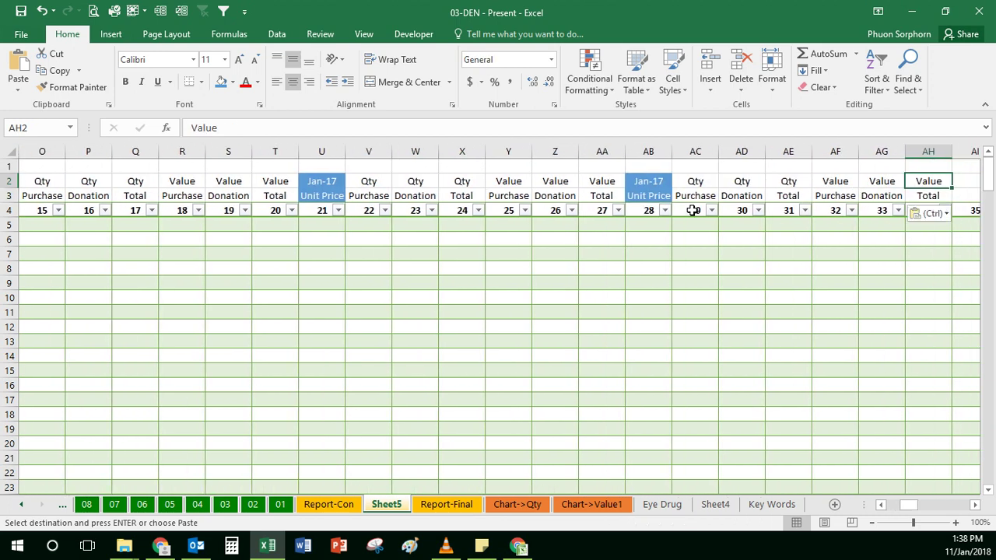
key(Right)
key(ctrl+v)
key(Right)
key(Right)
key(Right)
key(Right)
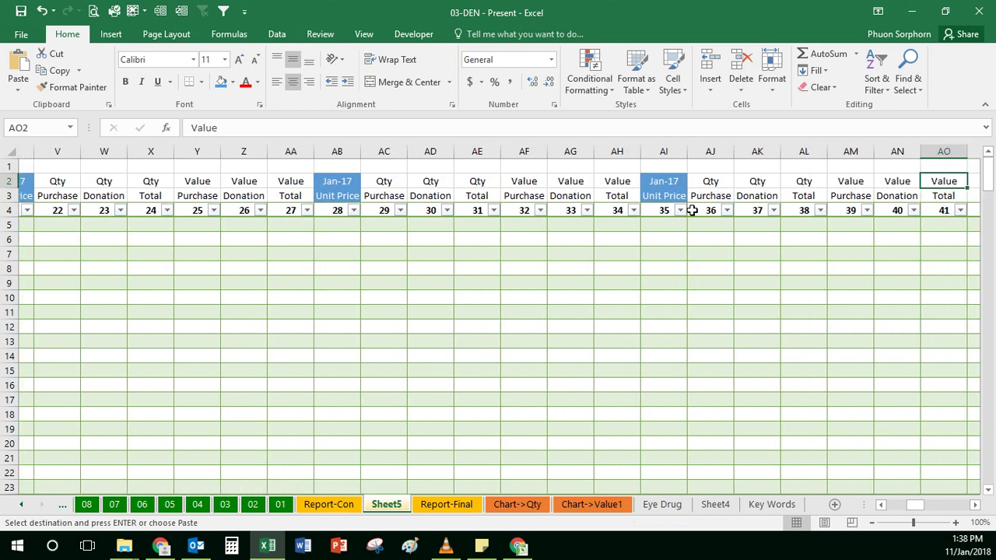
key(Right)
key(ctrl+v)
key(Right)
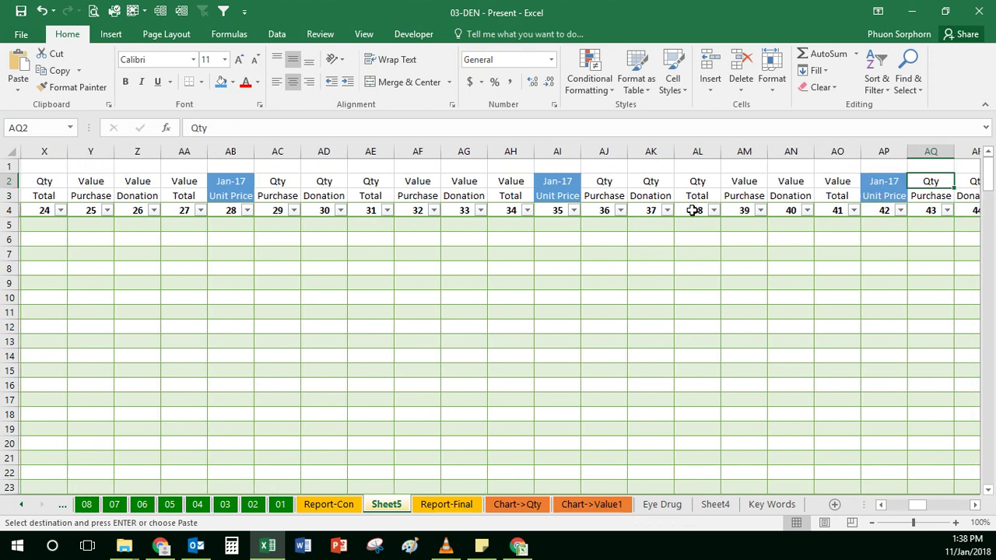
key(Right)
key(Right)
key(Right)
key(Right)
key(Right)
key(Right)
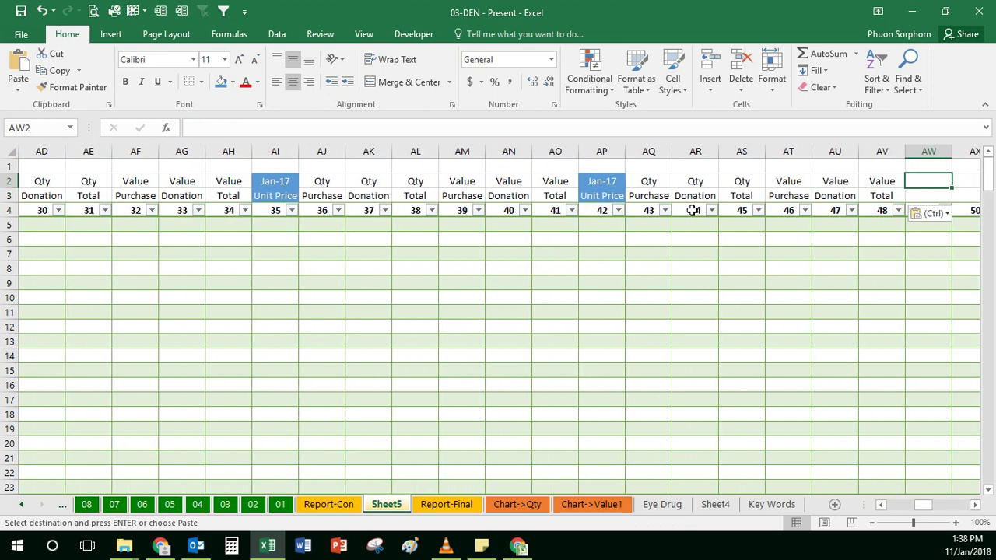
key(ctrl+v)
key(Right)
key(Right)
key(Right)
key(Right)
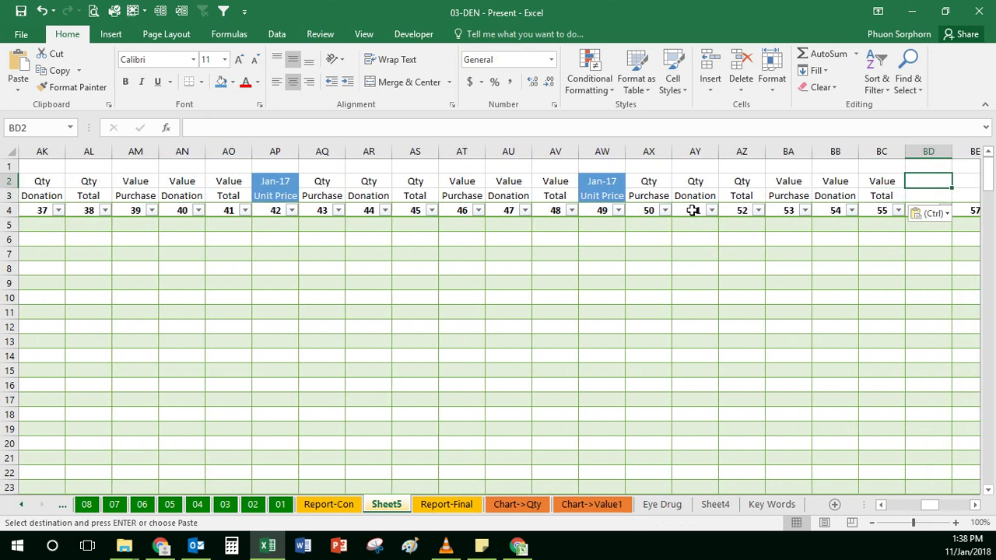
key(ctrl+v)
key(Right)
key(Right)
key(Right)
key(Right)
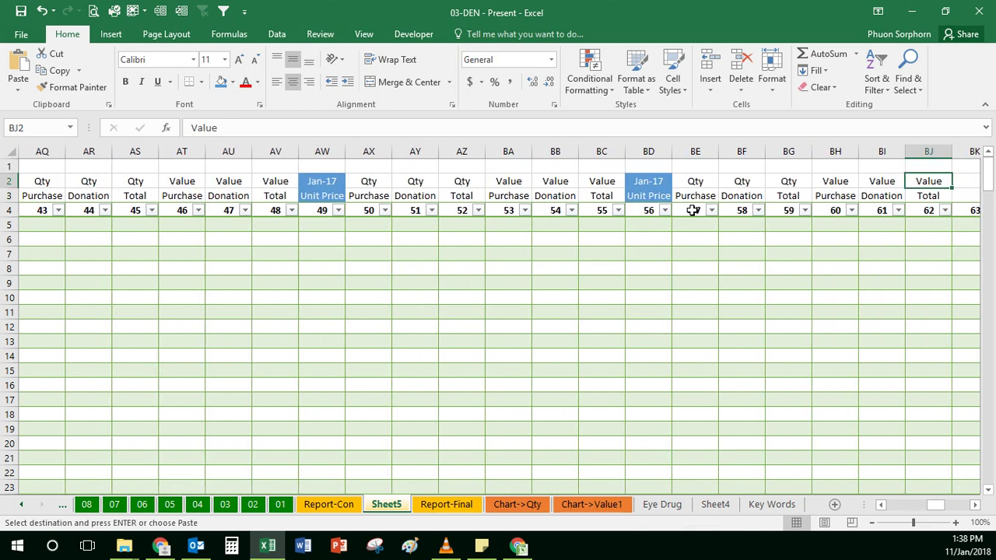
key(Right)
key(ctrl+v)
key(Right)
key(Right)
key(Right)
key(Right)
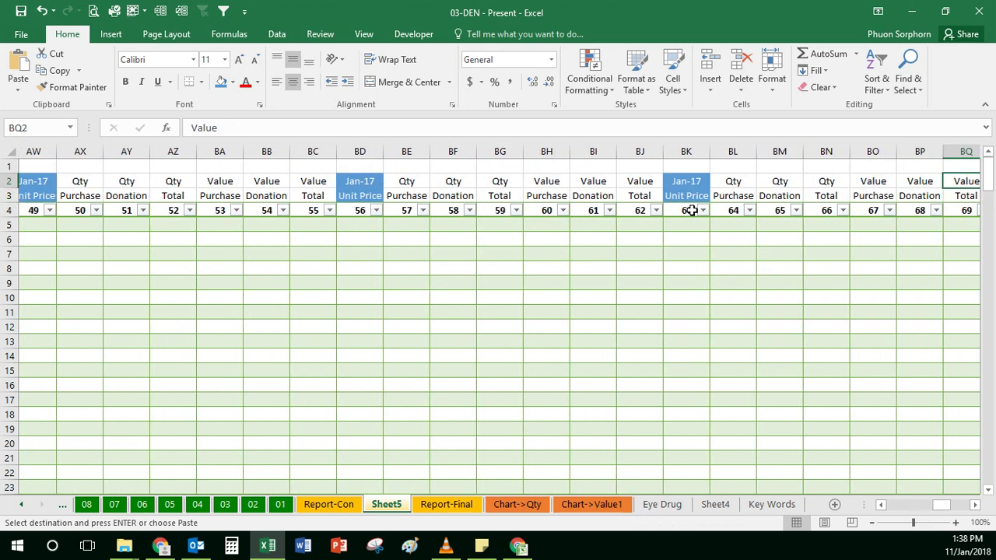
key(Right)
key(ctrl+v)
key(Right)
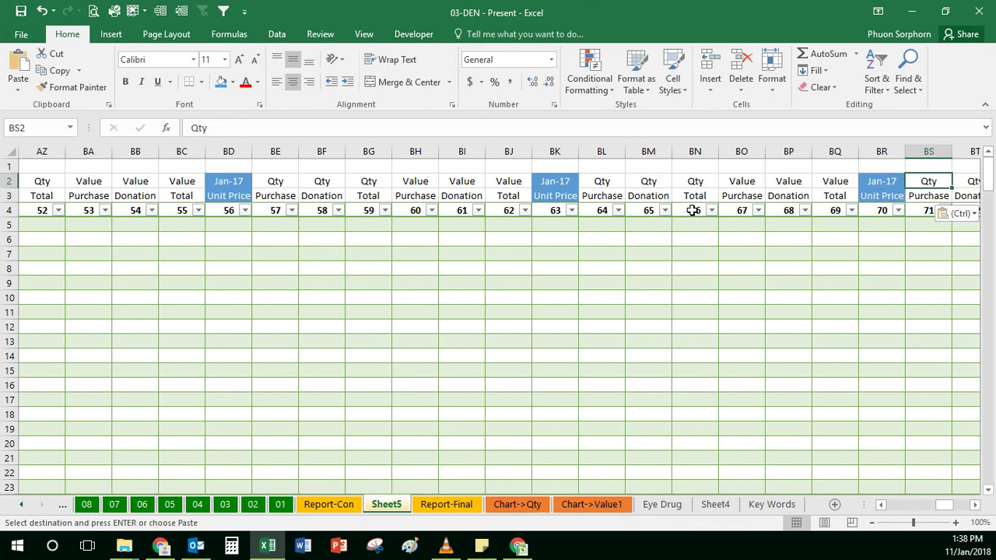
key(Right)
key(Right)
key(Right)
key(Right)
key(ctrl+v)
key(Right)
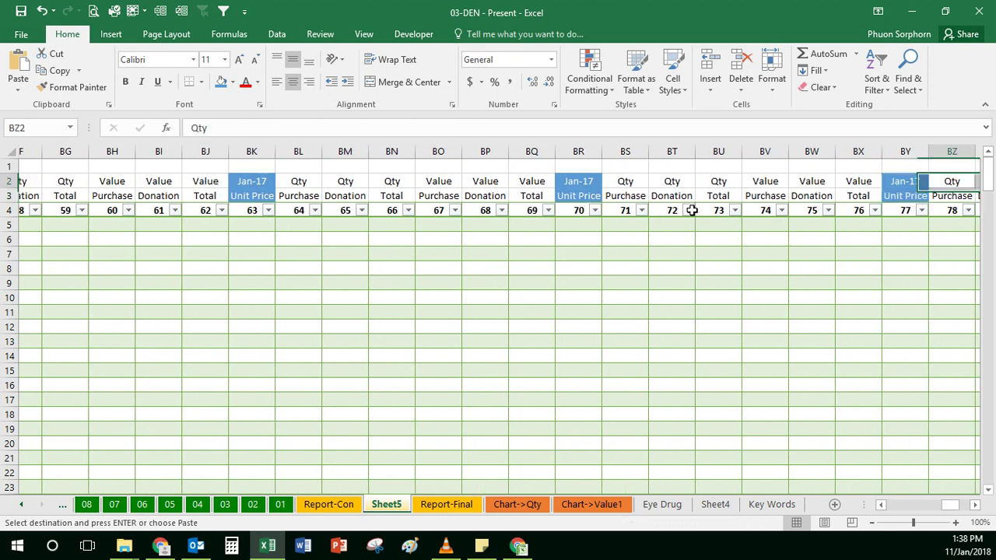
key(Right)
key(Right)
key(Right)
key(Right)
key(ctrl+v)
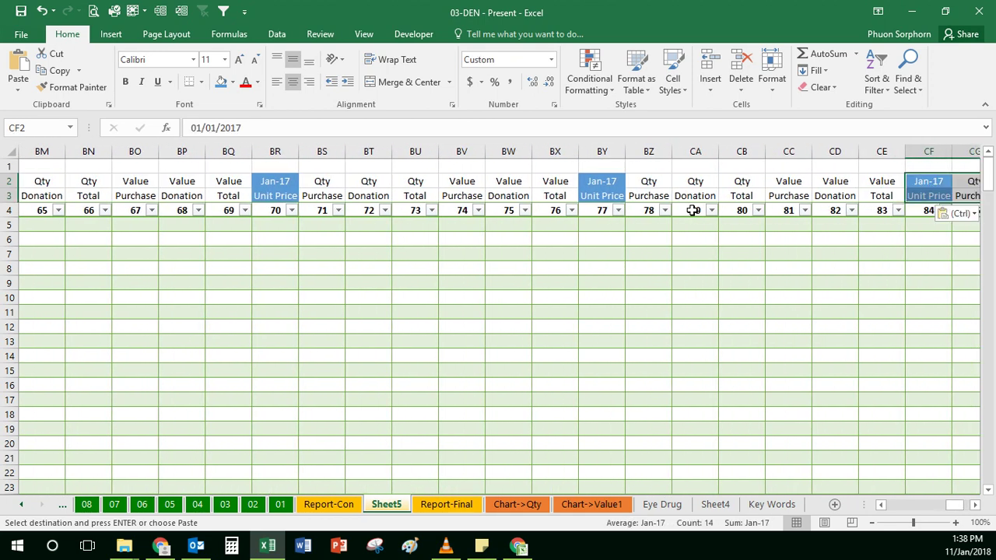
key(Right)
key(Right)
key(Right)
key(Right)
key(Left)
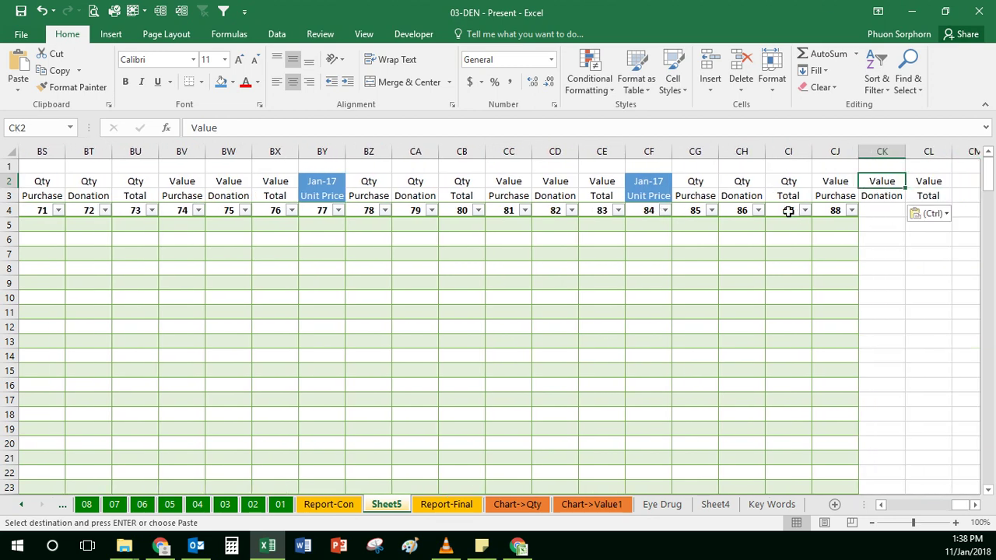
Extend row 4's numbering through 89 and 90 to column CL, then return to the table start.
drag(788, 211, 950, 221)
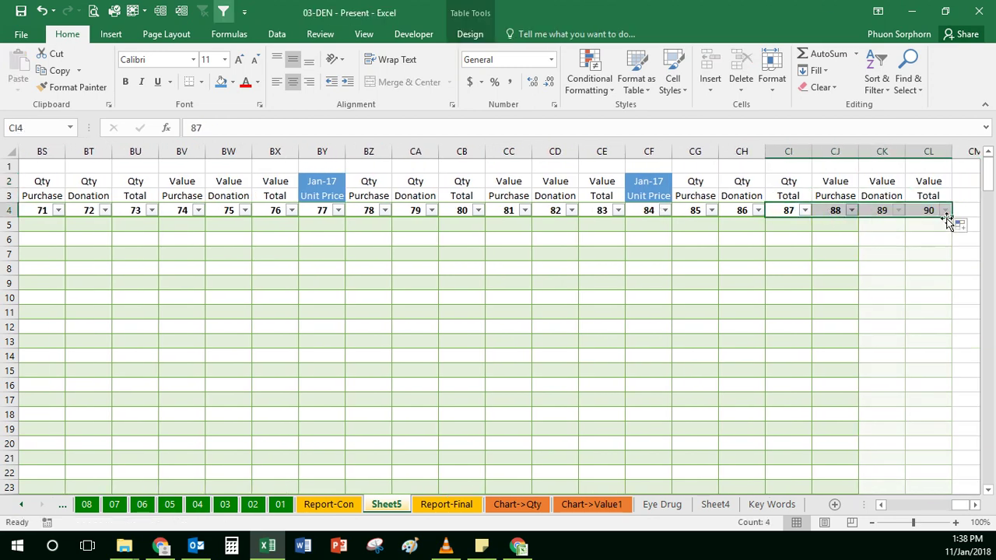
click(832, 225)
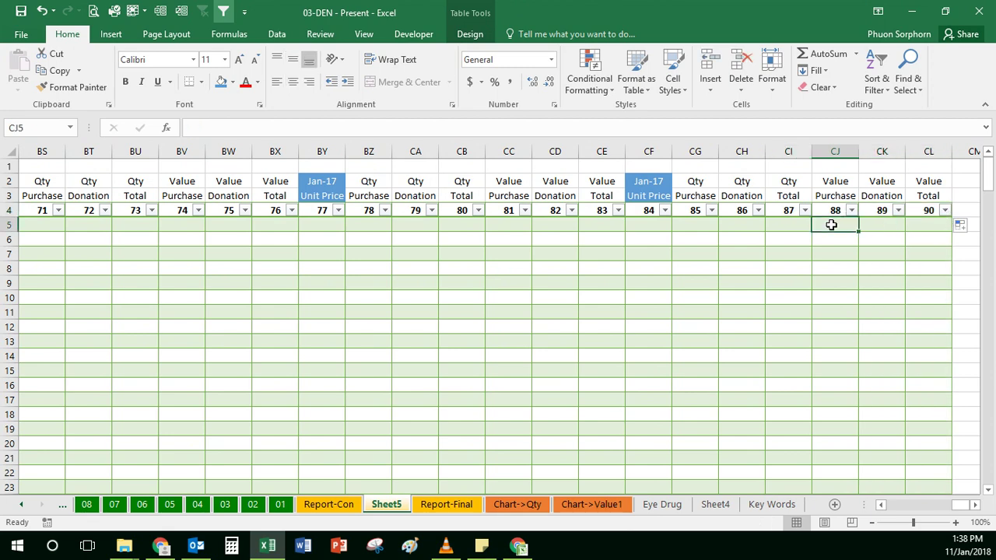
key(ctrl+Left)
key(Up)
key(Up)
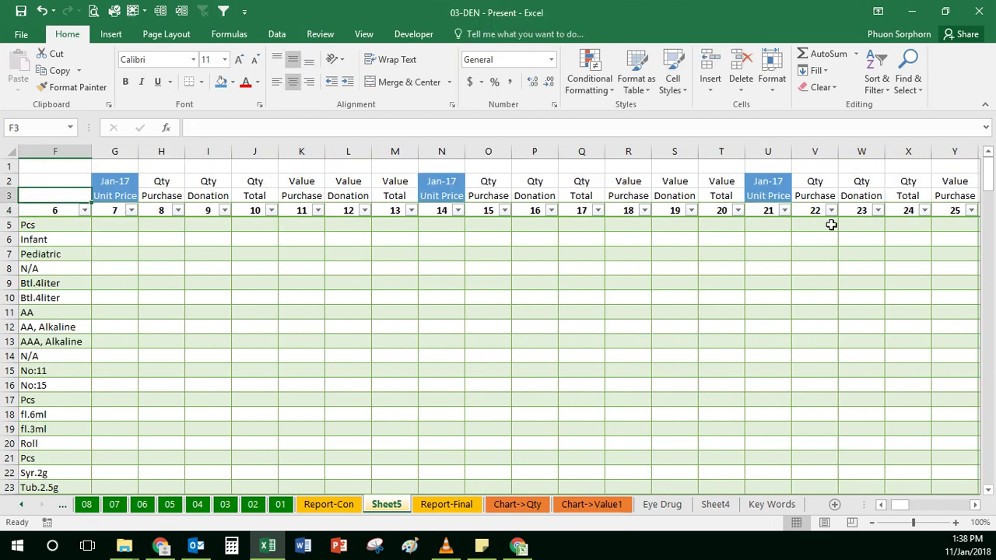
key(Right)
key(Right)
key(Left)
key(Left)
key(Left)
key(Left)
key(Left)
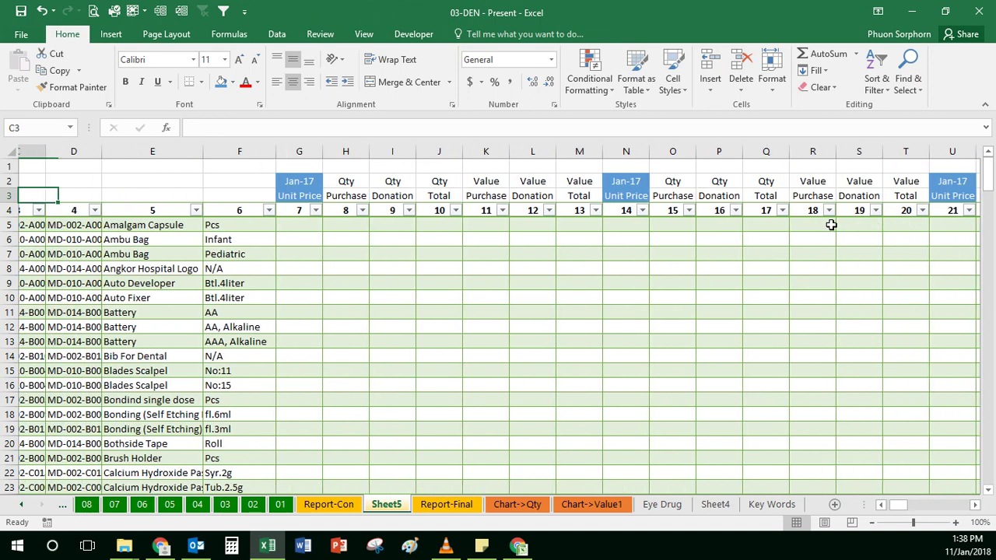
Copy Report-Con's header block A5:F7 to Sheet5 A2, then undo that paste.
click(342, 504)
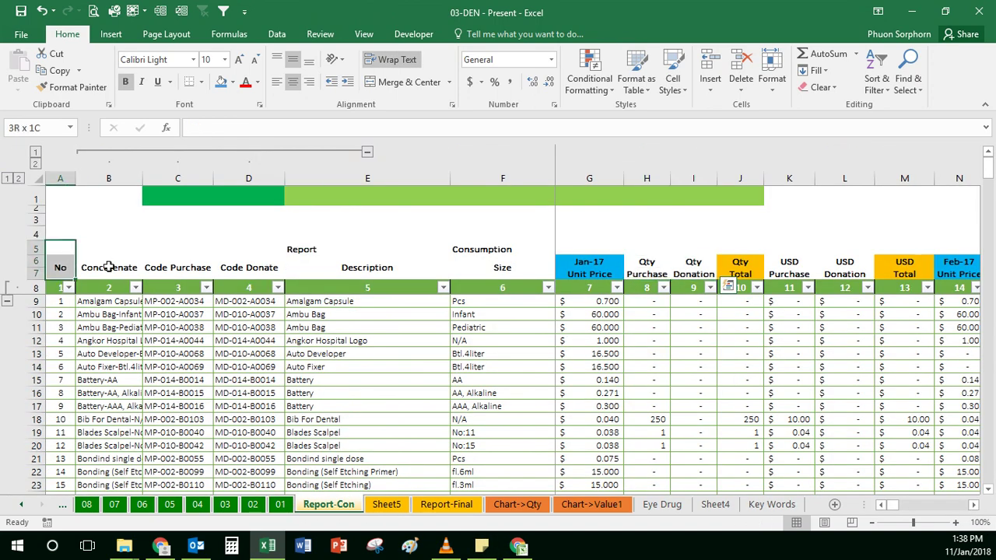
drag(70, 252, 487, 263)
key(ctrl+c)
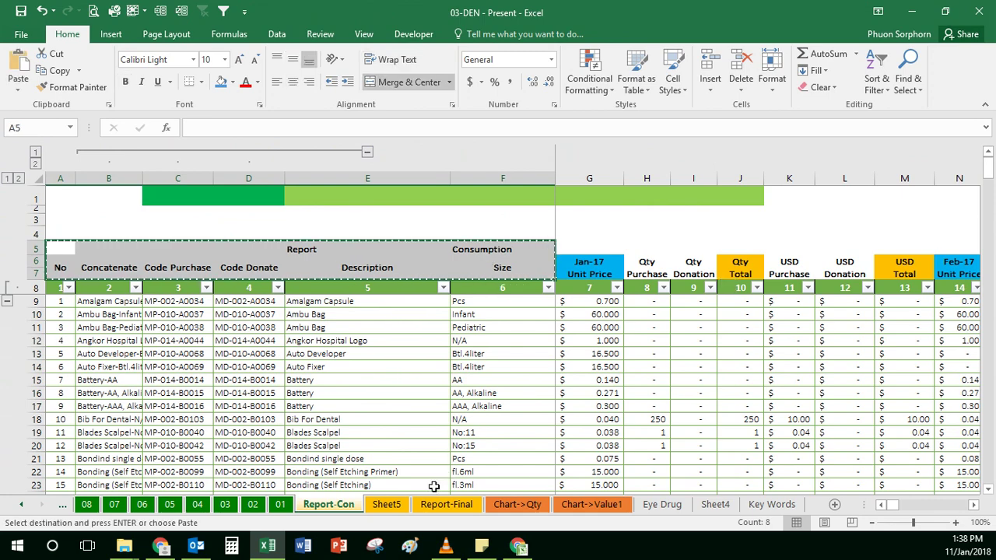
click(385, 503)
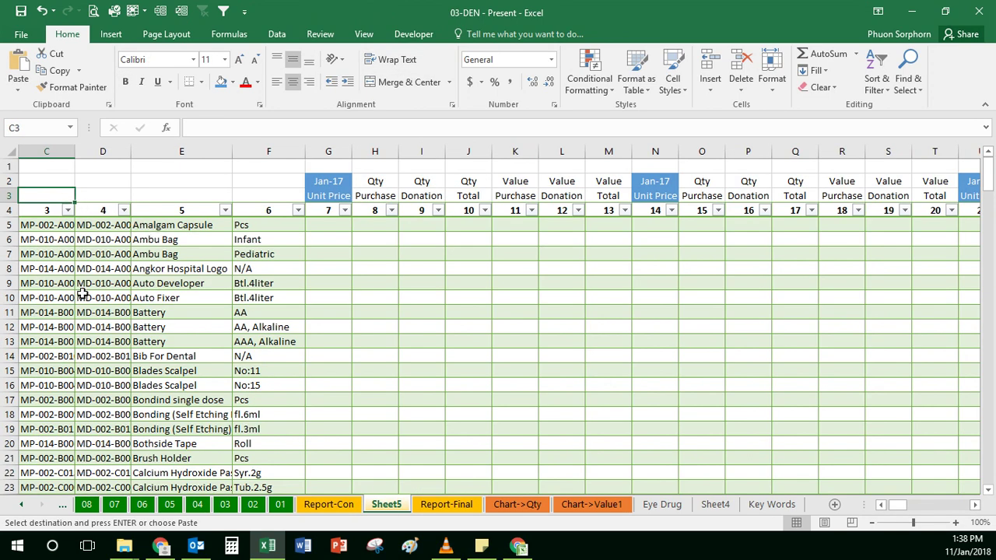
drag(82, 293, 13, 275)
click(38, 185)
right_click(38, 185)
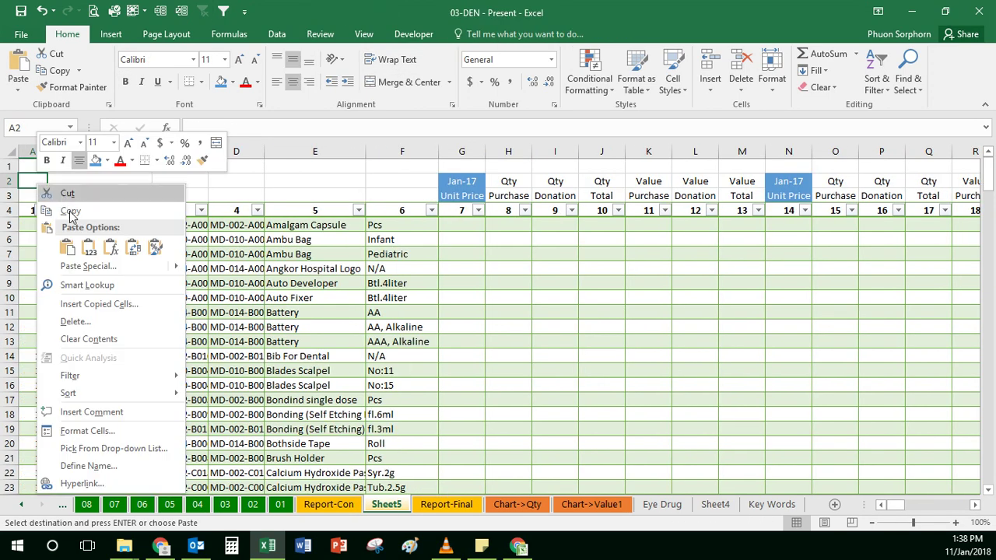
click(88, 247)
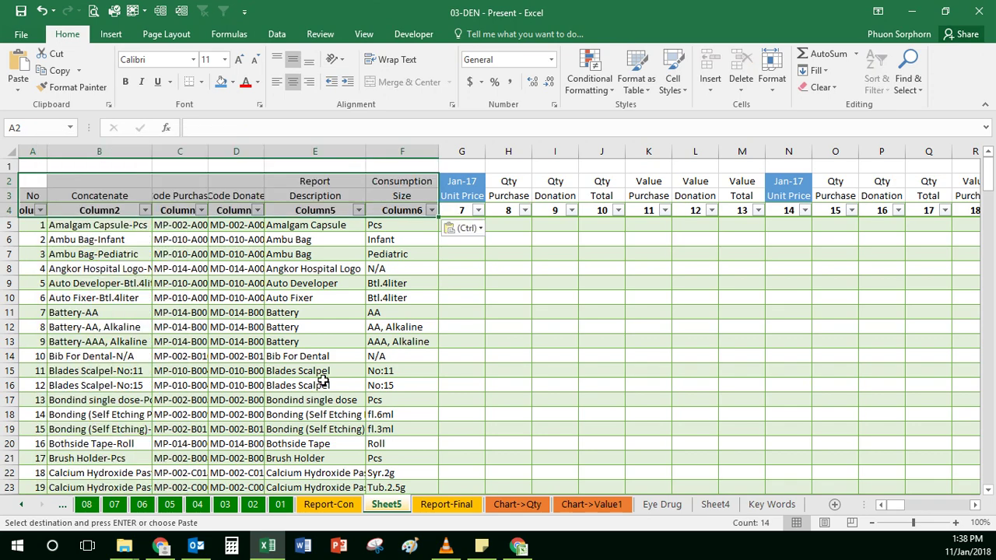
key(ctrl+z)
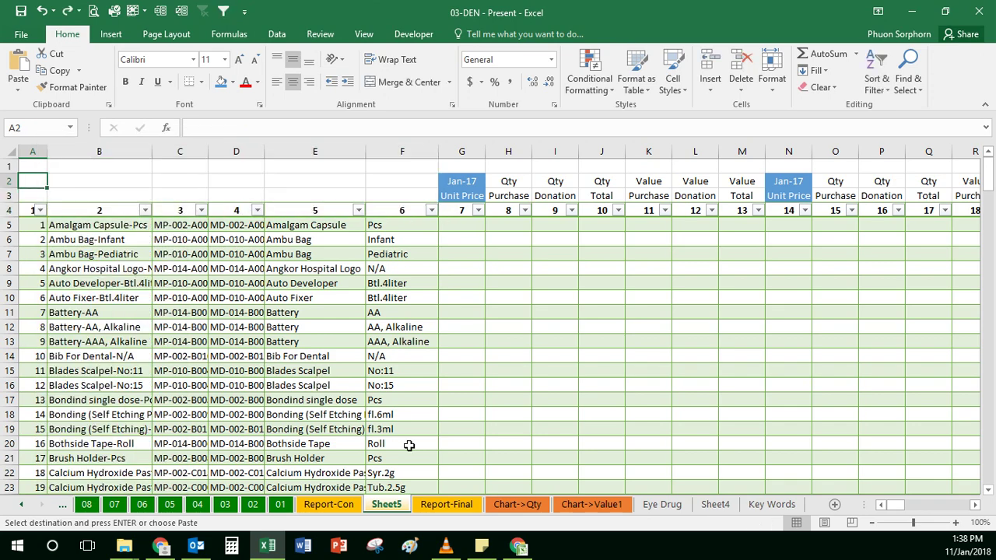
Copy only header labels A6:F7, paste them at A3, then undo the misplaced paste.
click(329, 505)
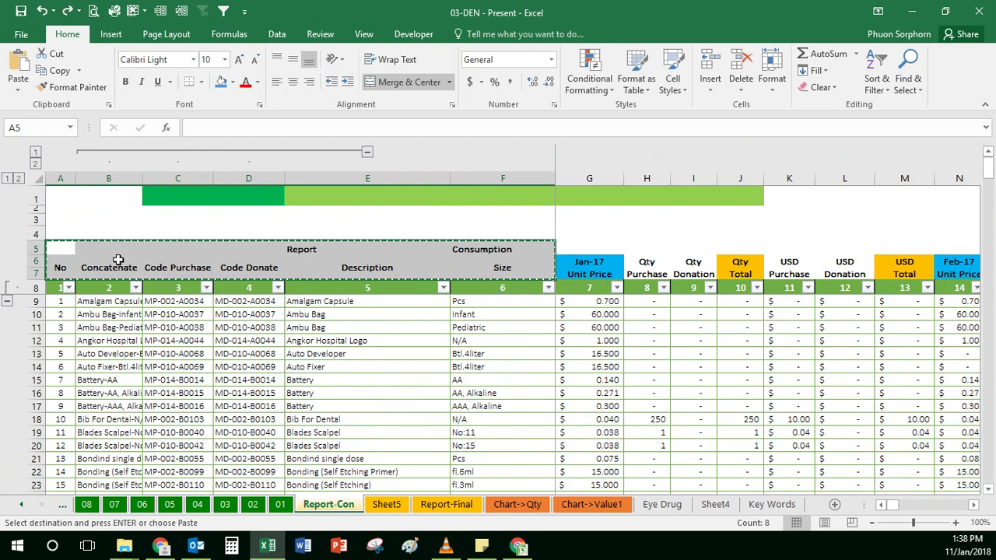
drag(62, 267, 470, 273)
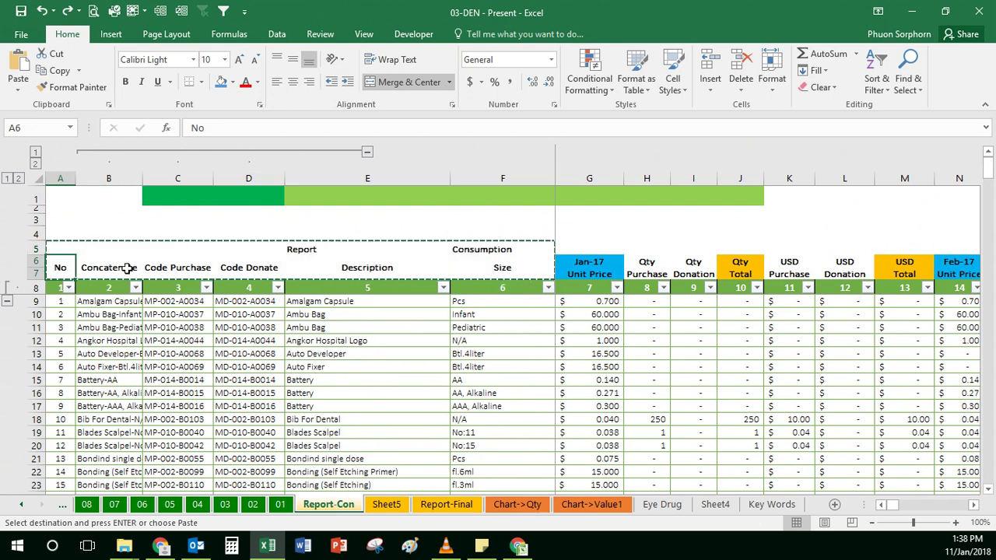
key(ctrl+c)
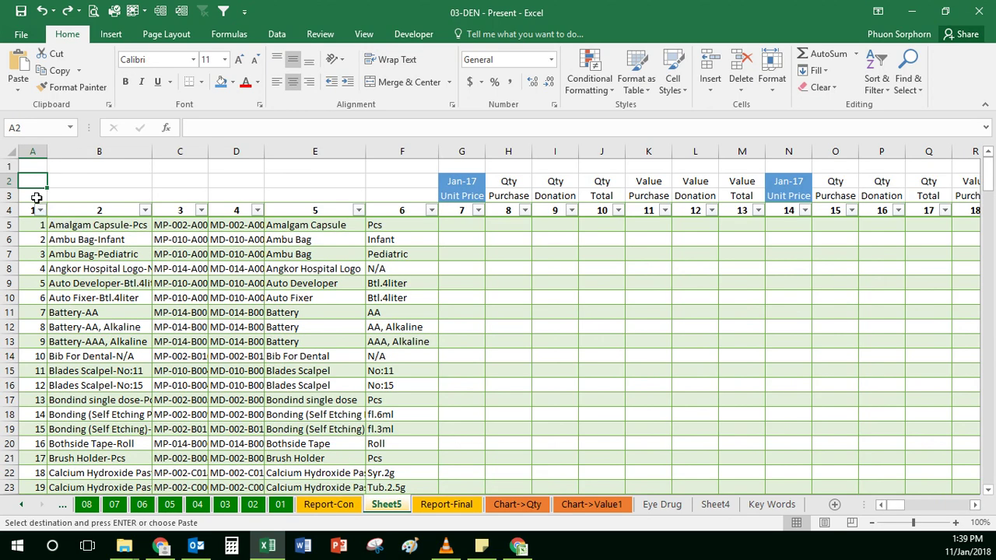
right_click(36, 198)
click(81, 257)
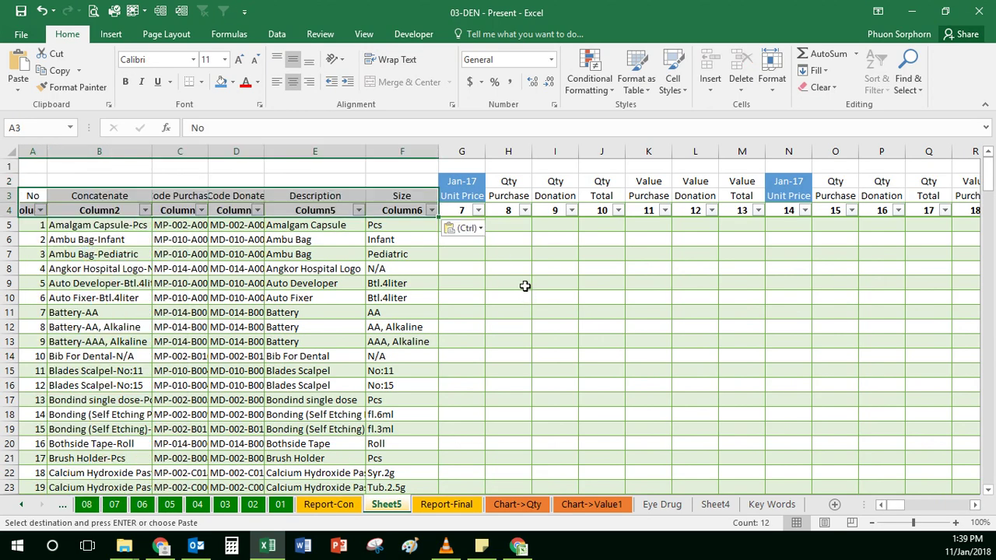
key(ctrl+z)
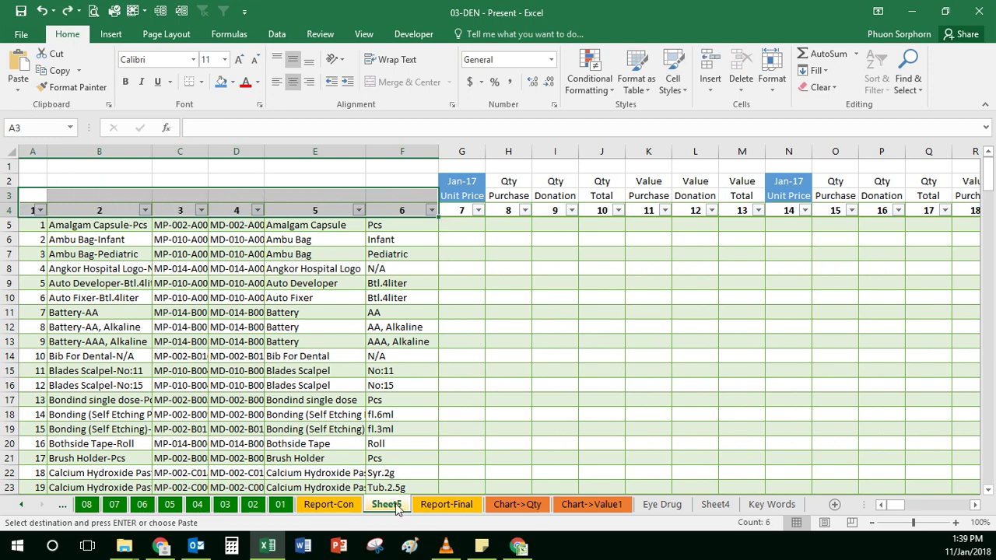
Paste the No, Concatenate, Code Purchase, Code Donate, Description and Size headings into Sheet5 A2:F3.
click(329, 505)
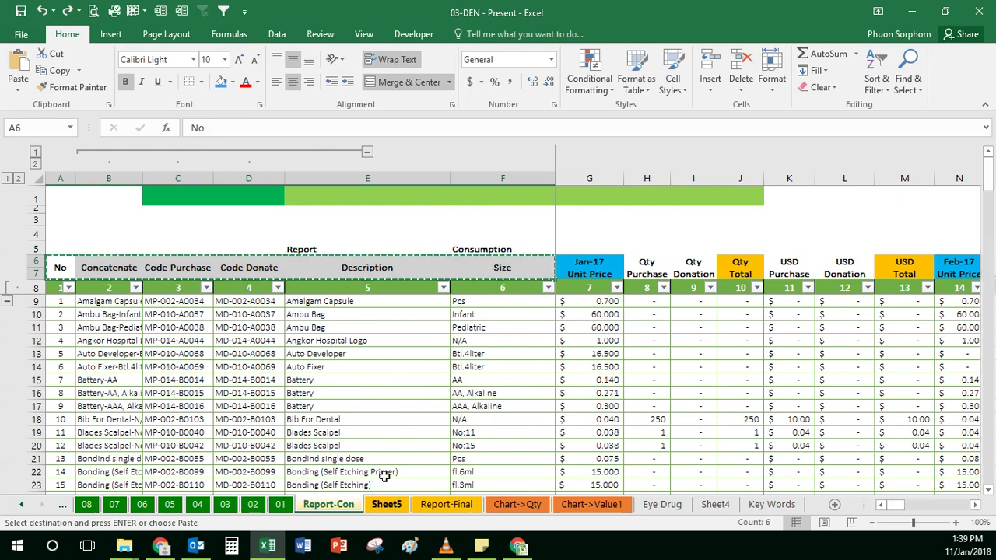
click(386, 504)
click(34, 182)
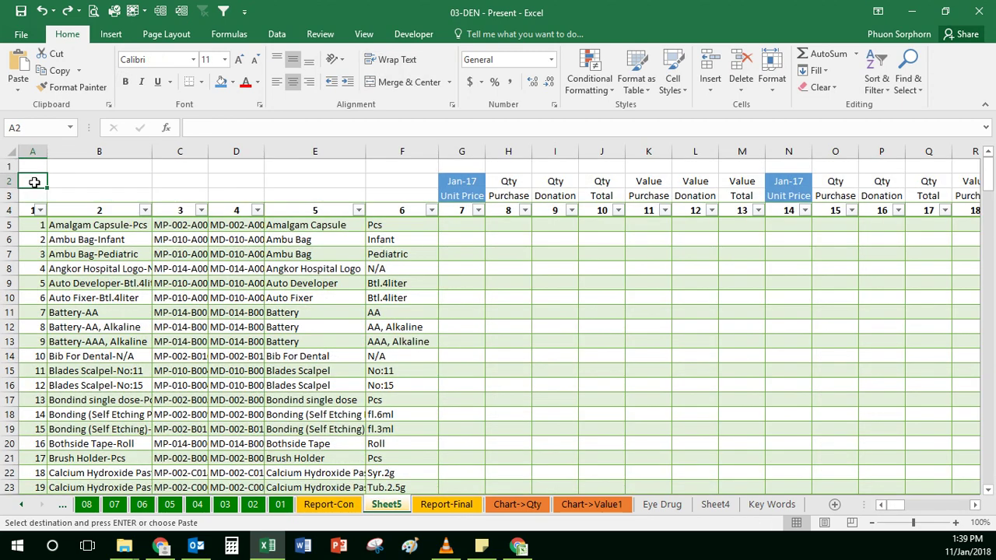
key(ctrl+v)
click(555, 312)
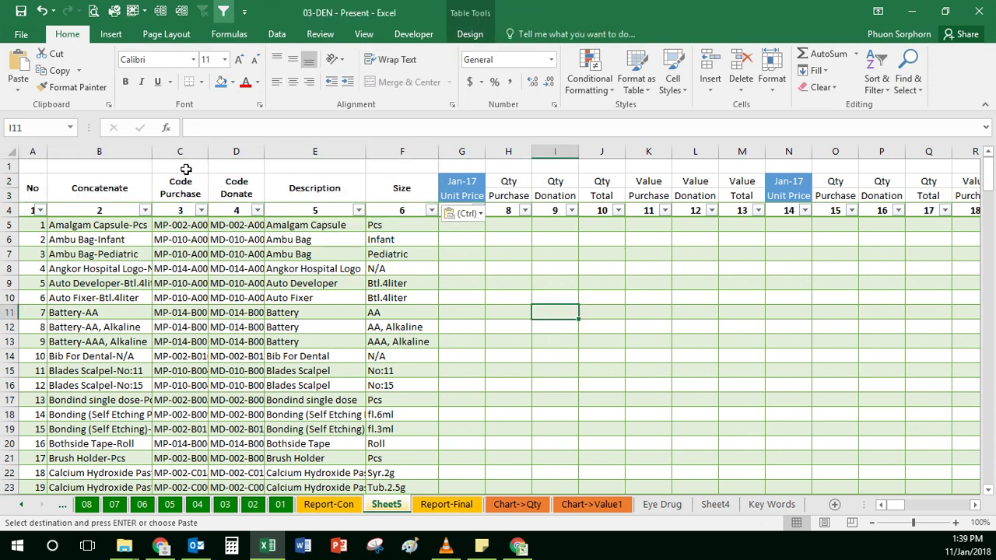
Move to the second Jan-17 heading in N2 and open it for editing.
click(560, 195)
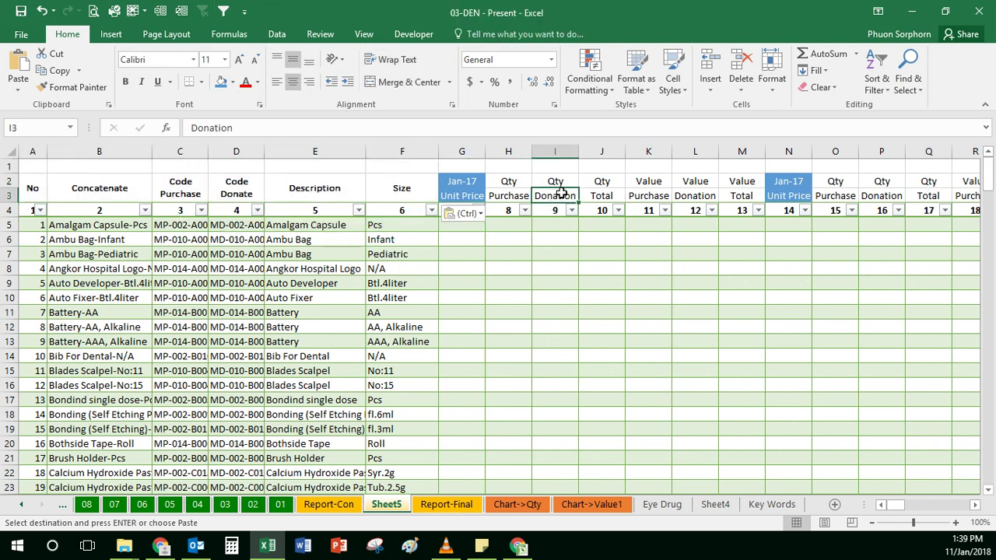
key(Right)
key(Right)
key(Right)
key(Right)
key(Right)
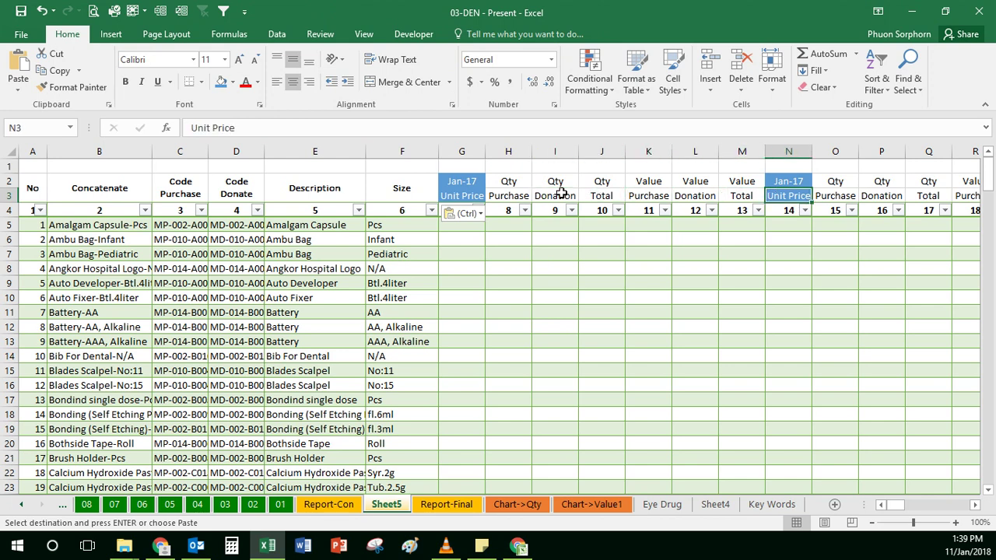
key(Left)
key(Up)
key(Right)
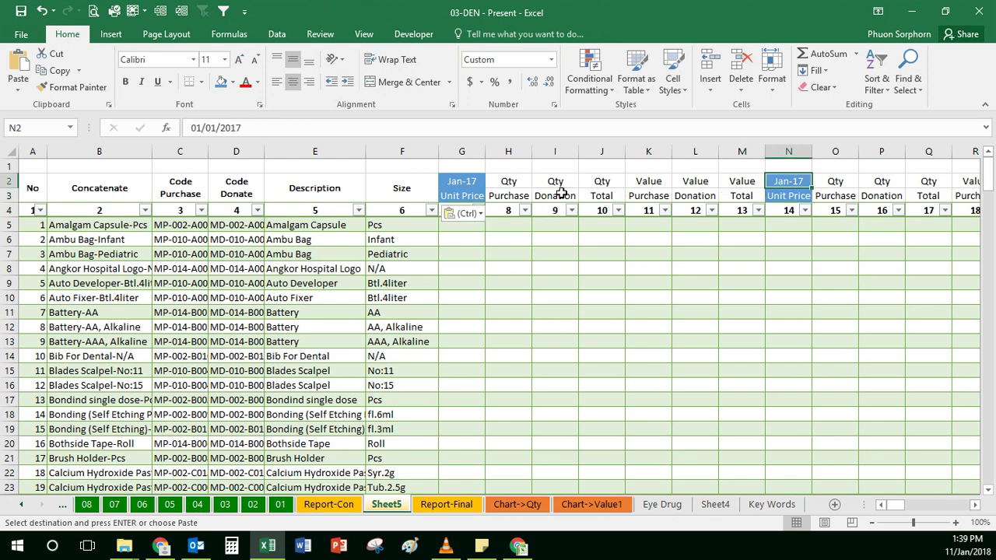
key(F2)
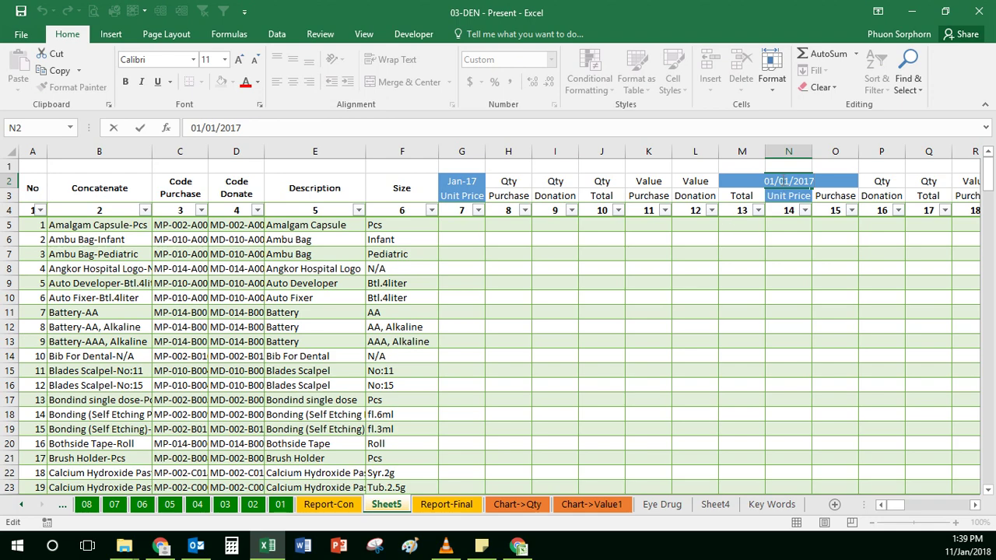
Change the N2 and U2 month headers to Feb-17 and Mar-17.
key(BackSpace)
text(2)
key(Tab)
key(Tab)
key(Tab)
key(Tab)
key(Tab)
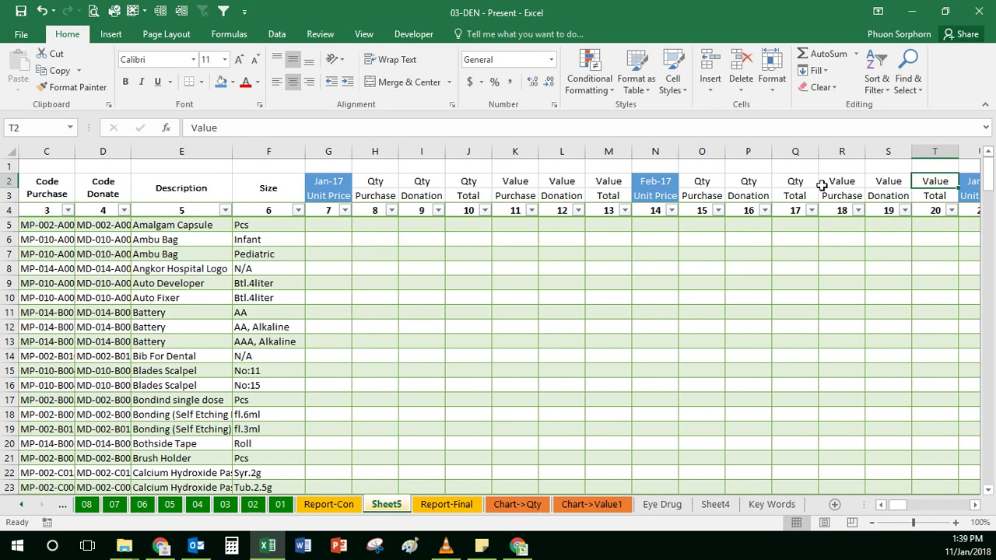
key(Tab)
key(Tab)
key(F2)
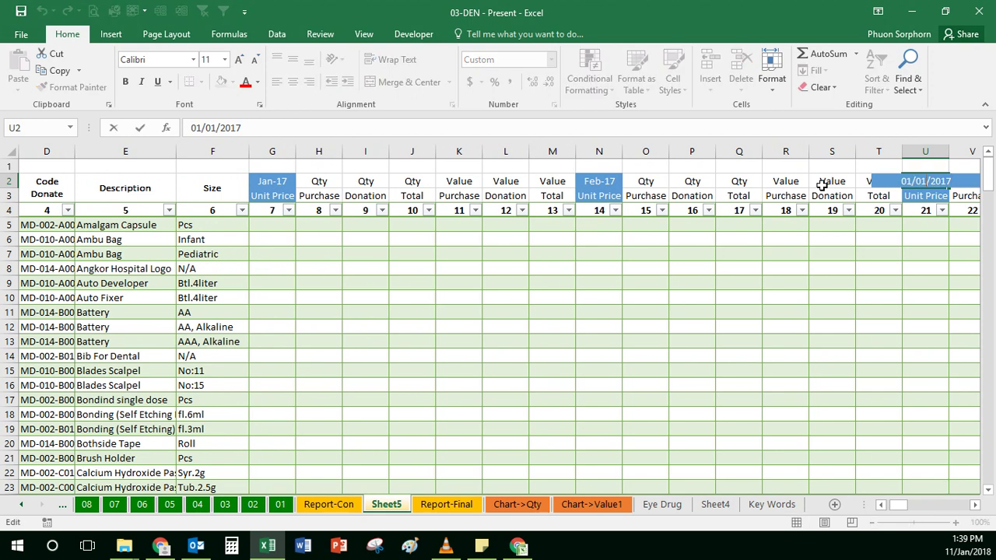
key(BackSpace)
text(3)
key(Tab)
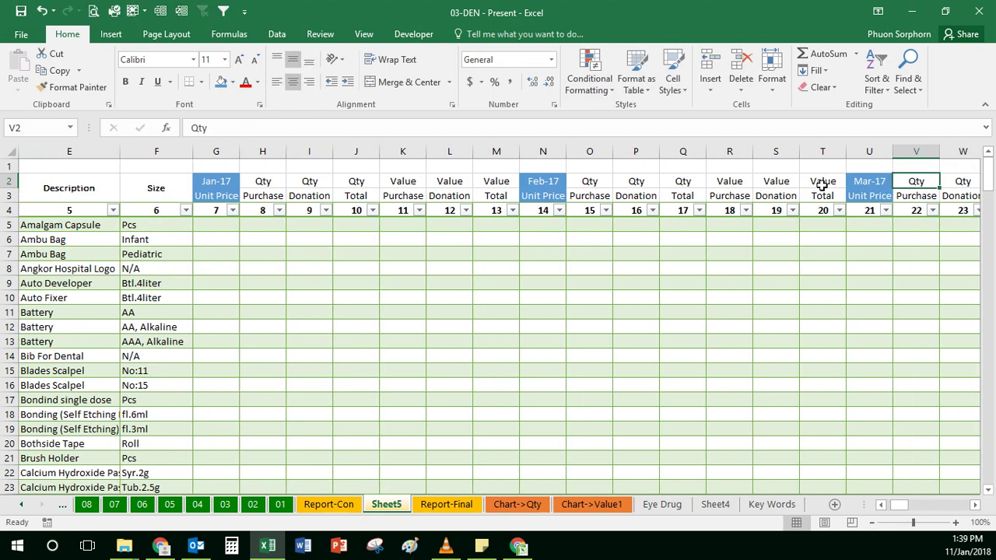
key(Tab)
key(Tab)
key(Tab)
key(Tab)
key(Tab)
key(Tab)
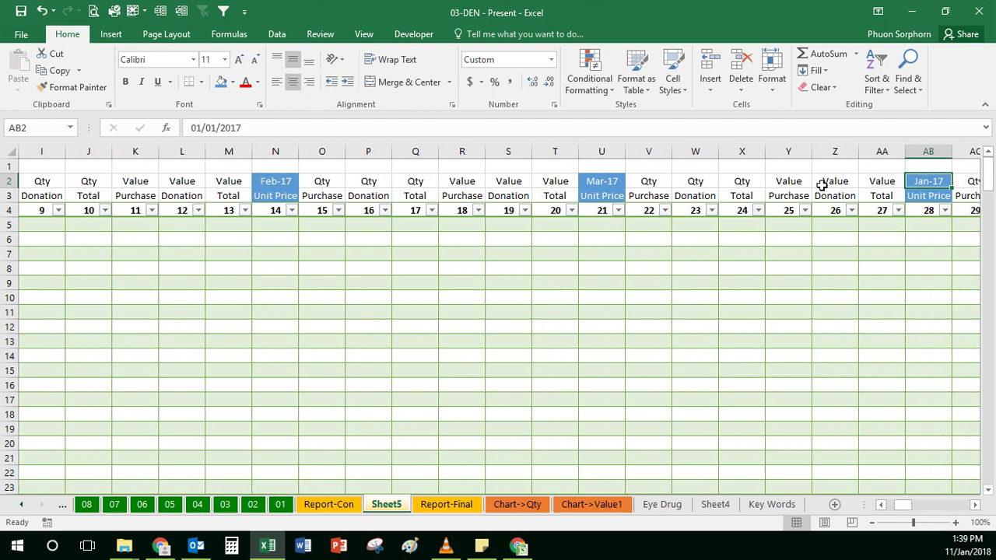
Relabel the AB2 and AI2 month headers as Apr-17 and May-17.
key(F2)
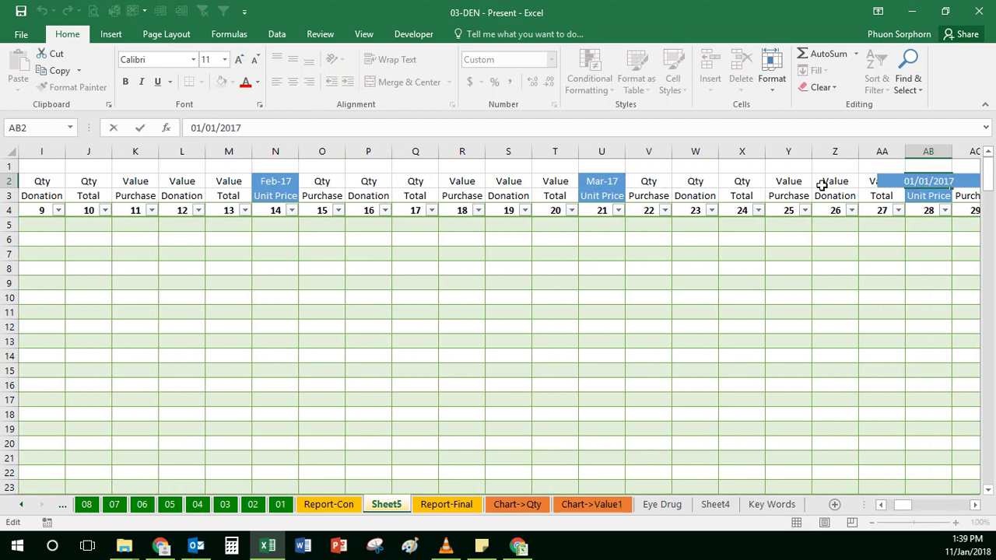
key(BackSpace)
text(4)
key(Tab)
key(Tab)
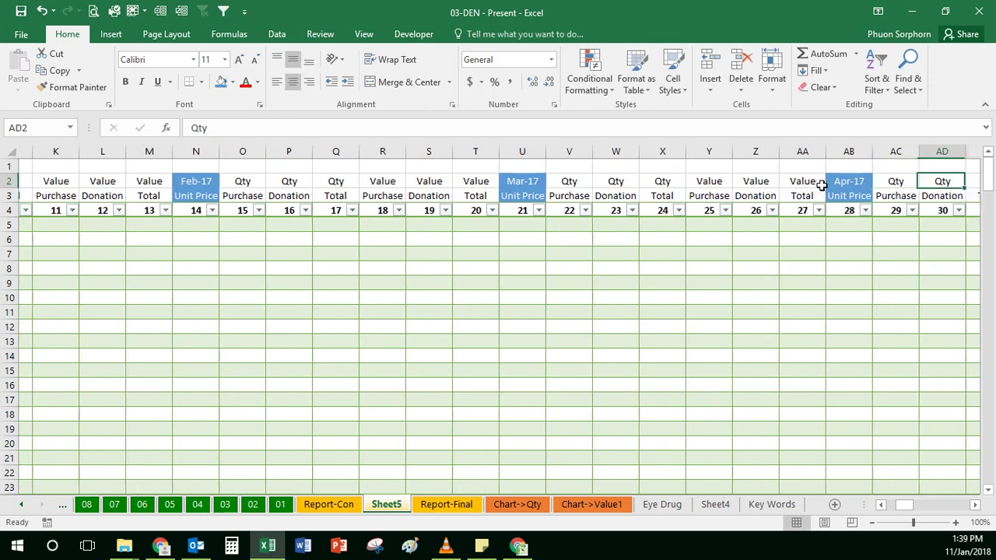
key(Tab)
key(Tab)
key(Tab)
key(Tab)
key(Tab)
key(F2)
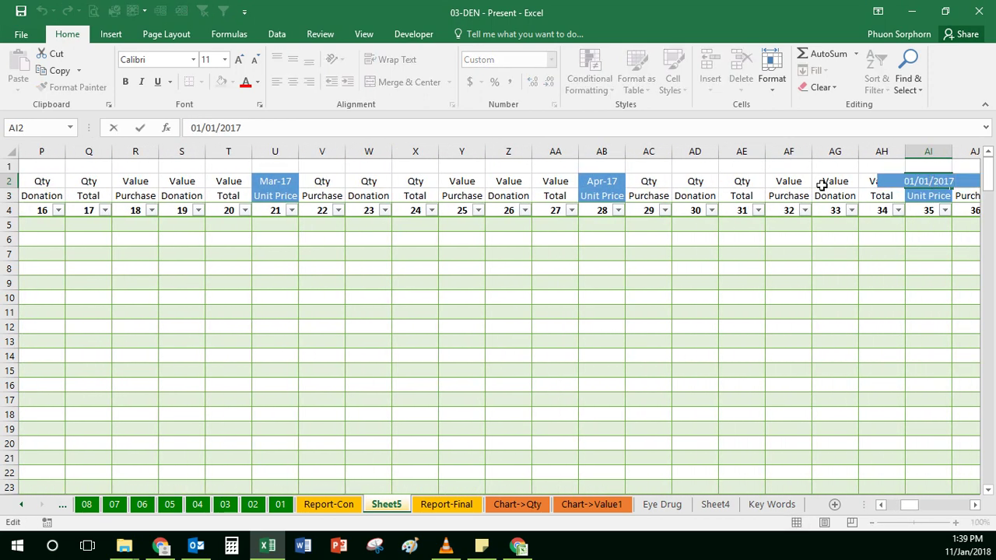
key(BackSpace)
text(5)
key(Tab)
key(Tab)
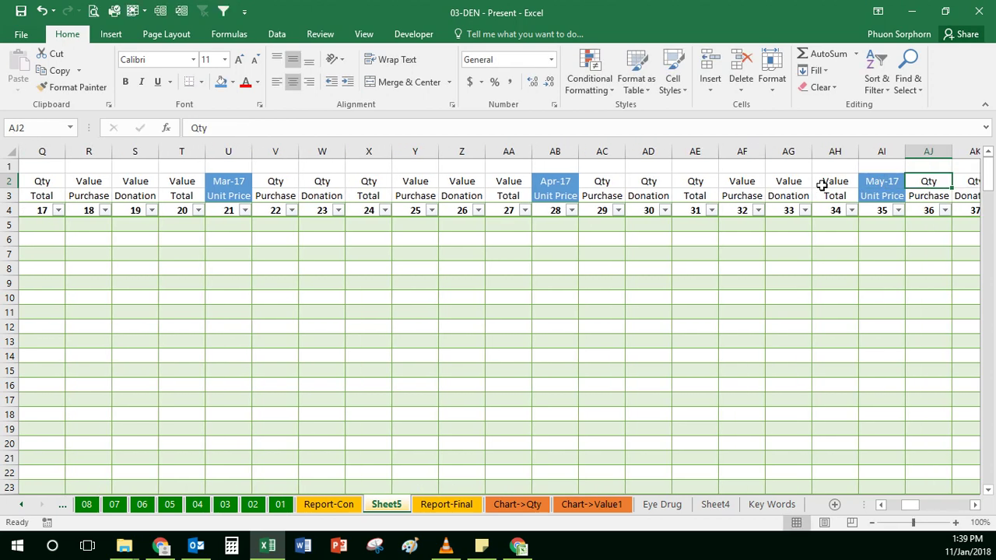
key(Tab)
key(Tab)
key(Tab)
key(Tab)
key(Tab)
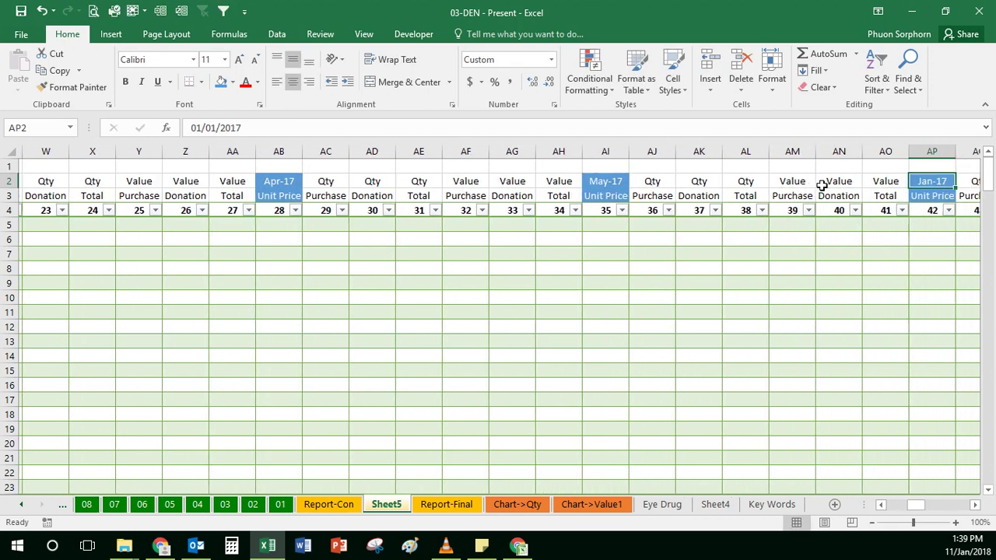
key(Tab)
Relabel the next two month headers as Jun-17 and Jul-17.
key(shift+Tab)
key(F2)
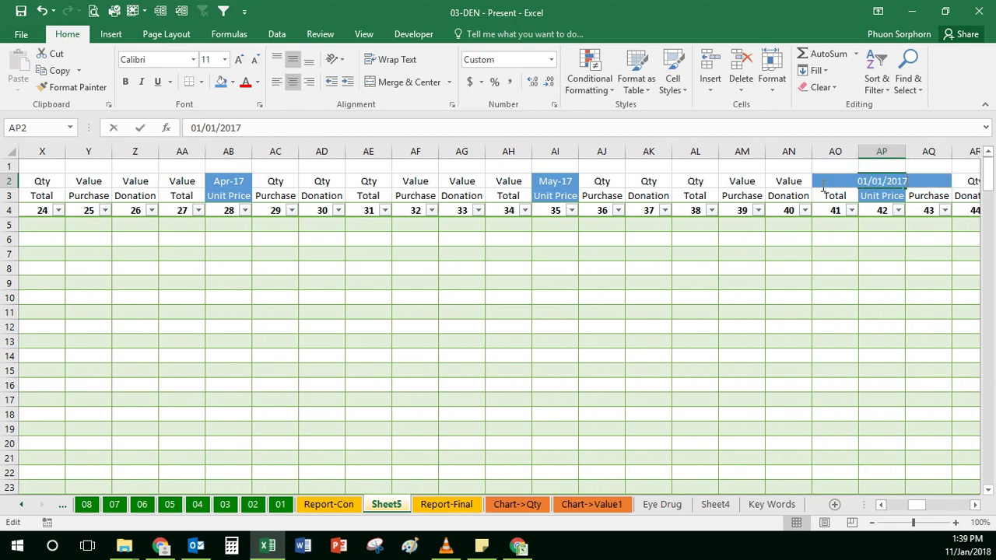
key(BackSpace)
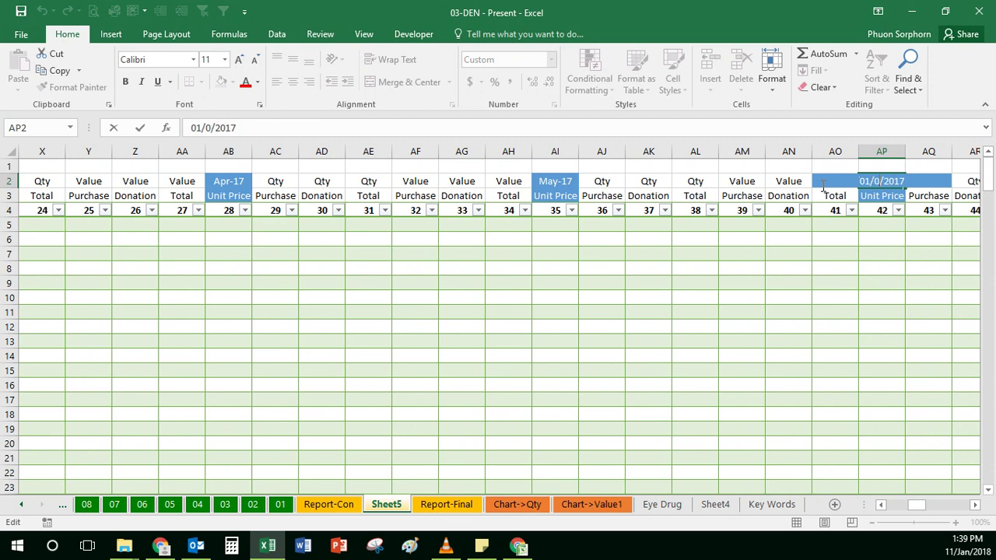
text(6)
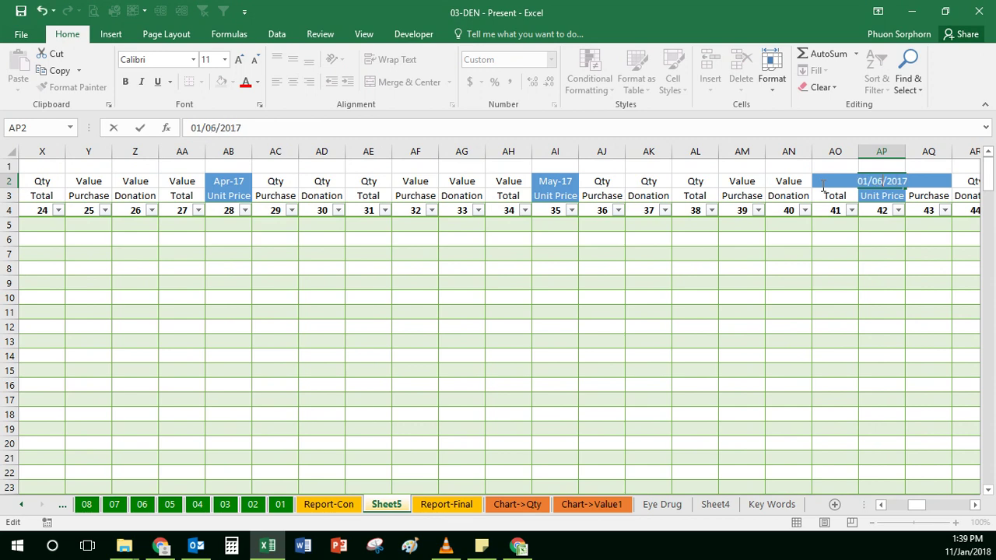
key(Tab)
key(Tab)
key(Tab)
key(Tab)
key(Tab)
key(Tab)
key(Tab)
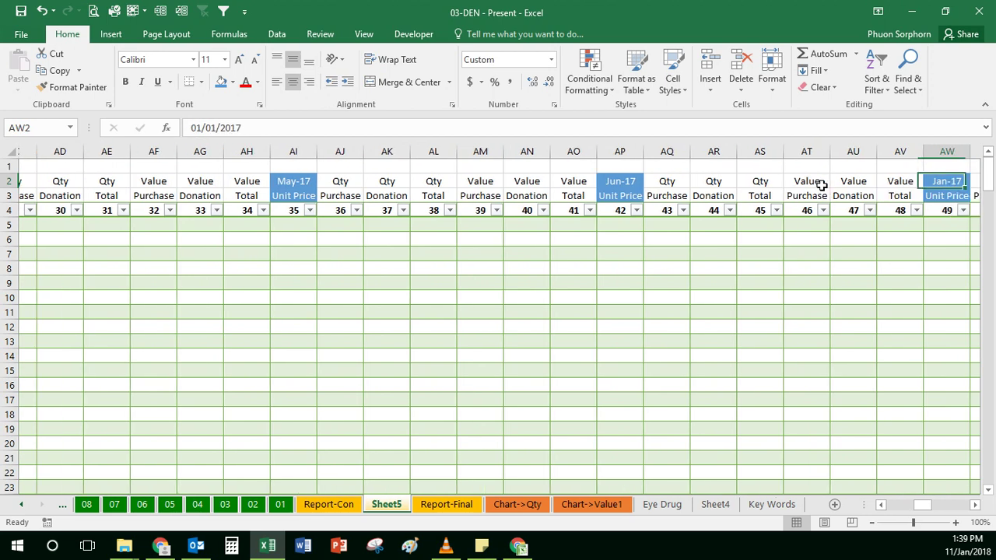
key(F2)
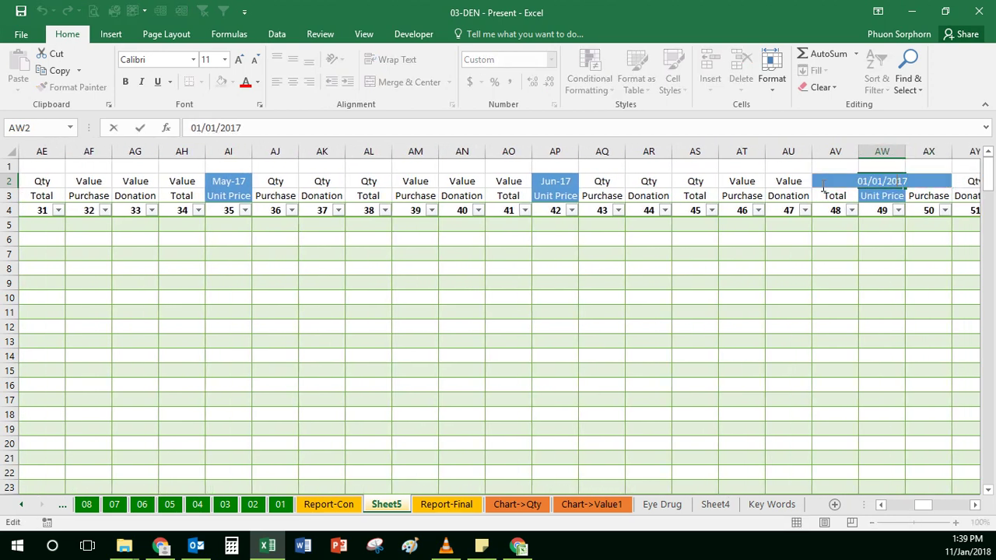
key(BackSpace)
text(7)
key(Tab)
key(Tab)
key(Tab)
key(Tab)
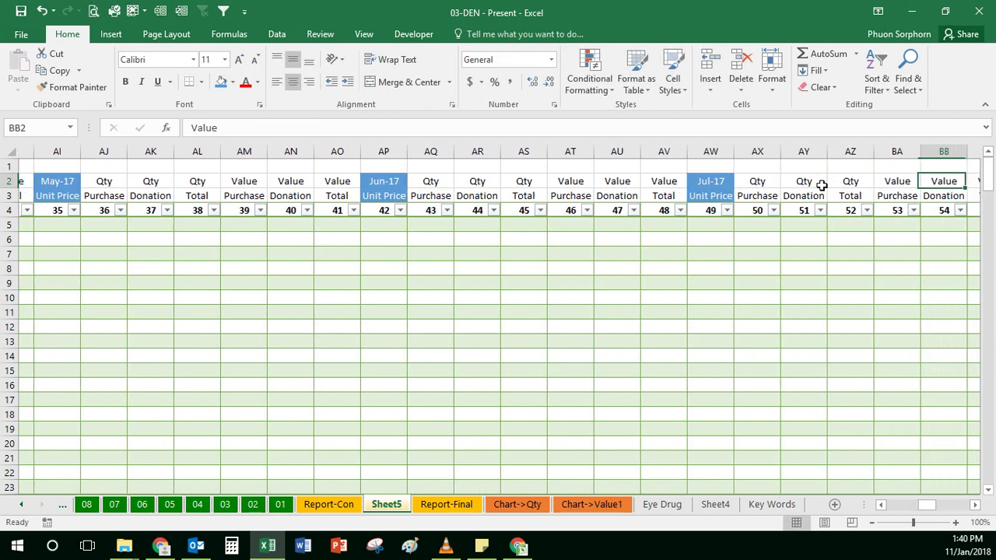
key(Tab)
key(Tab)
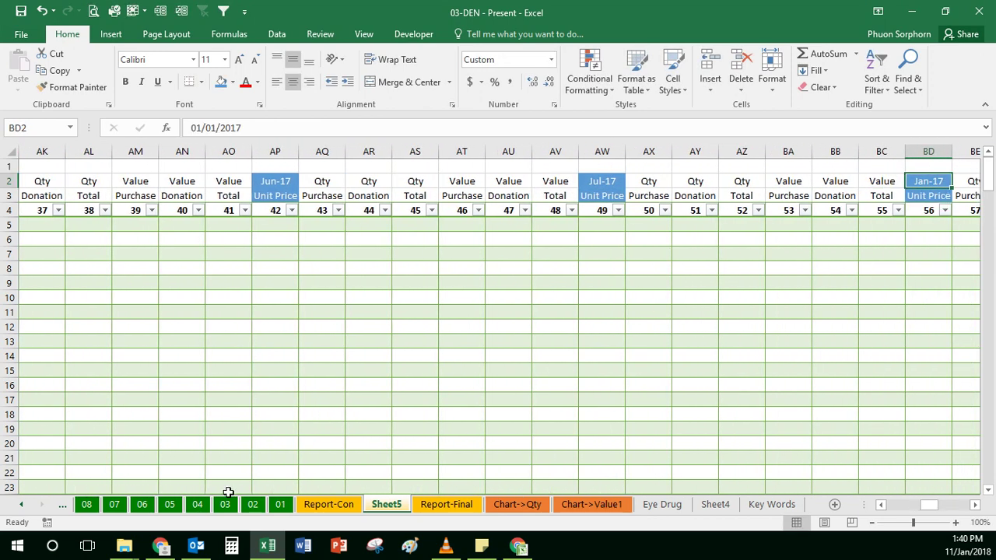
Navigate back to the Jan-17 Unit Price header at the start of the table.
click(54, 239)
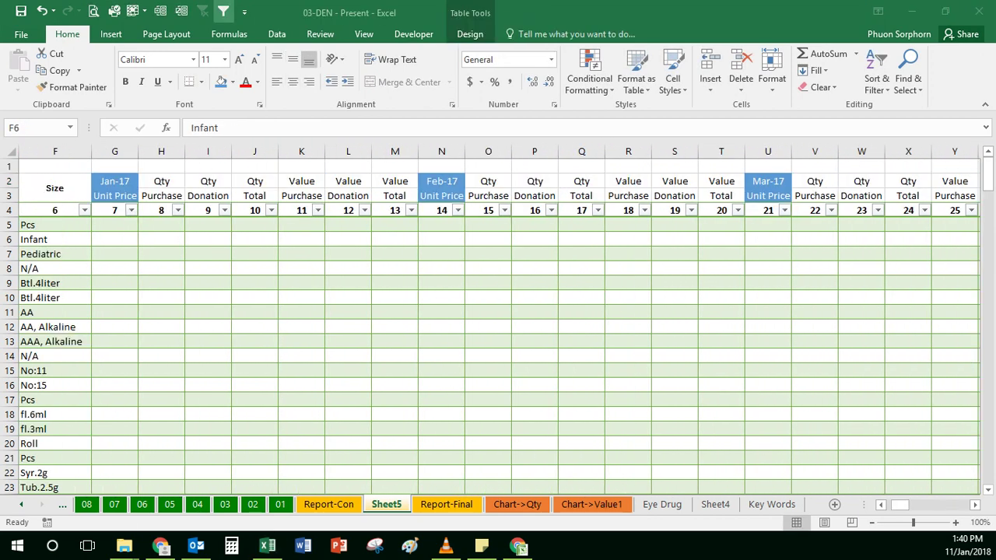
click(264, 184)
key(ctrl+Right)
key(Left)
key(Left)
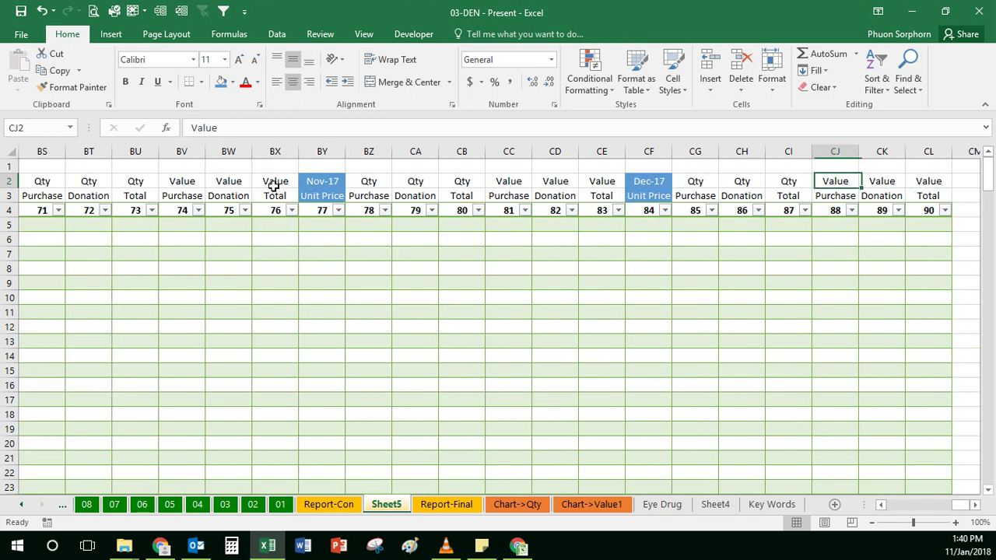
key(Left)
key(Left)
key(Left)
key(Left)
key(Down)
key(Down)
key(Down)
key(ctrl+Left)
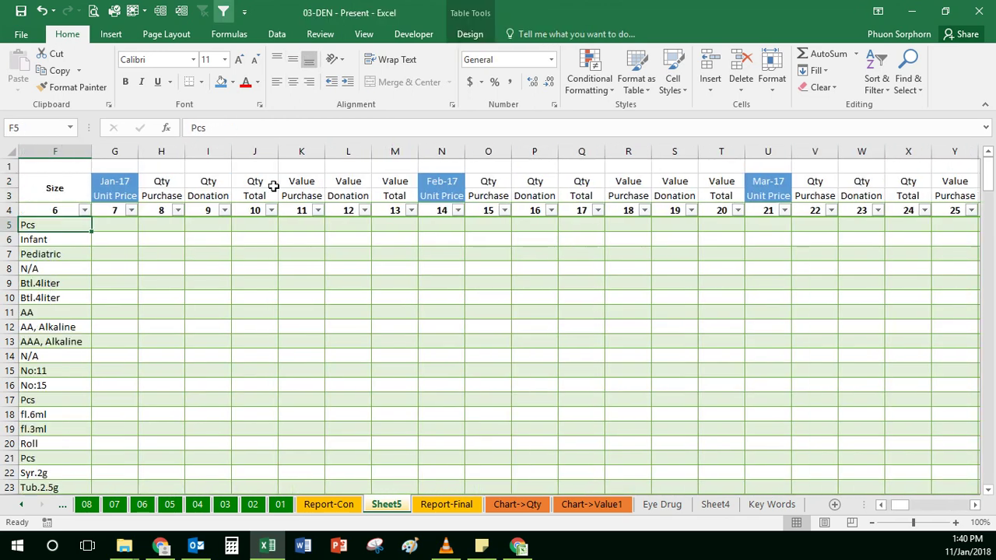
key(Right)
key(Up)
key(Up)
key(Up)
key(Down)
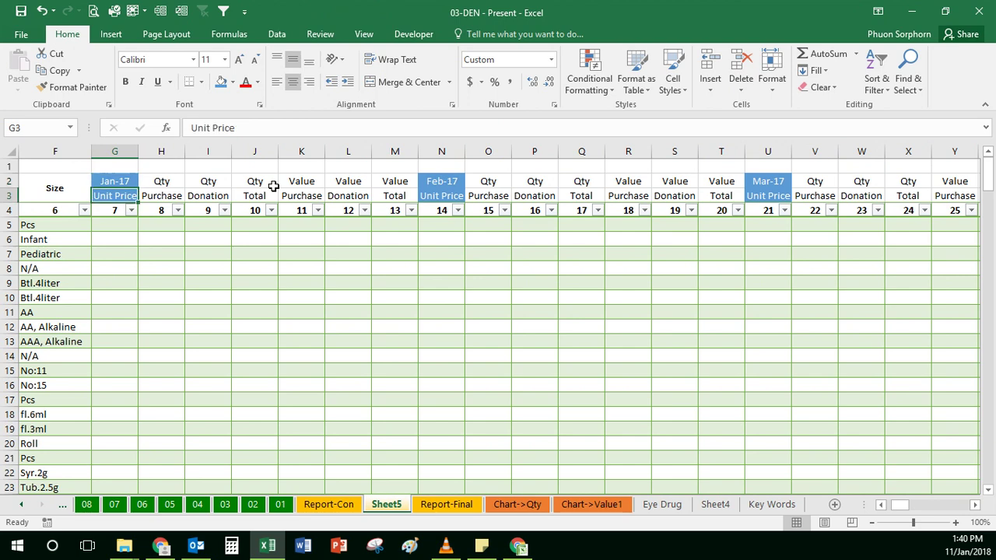
key(Down)
key(Down)
key(Down)
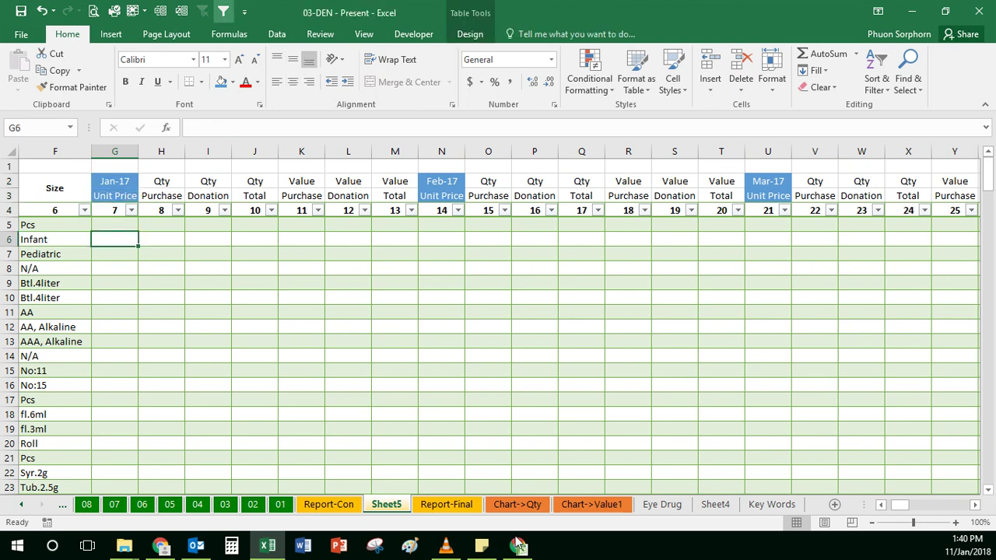
click(328, 504)
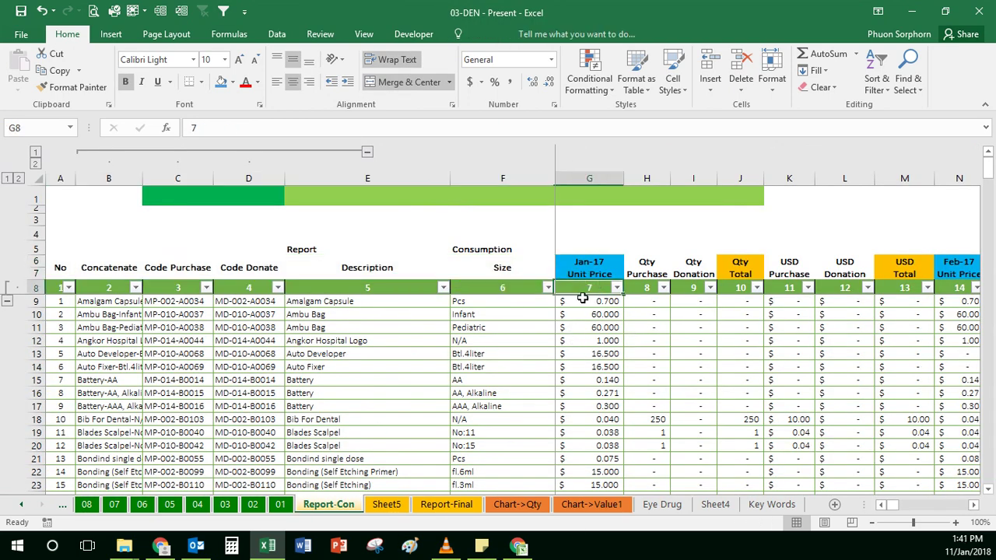
key(Down)
key(Down)
key(Down)
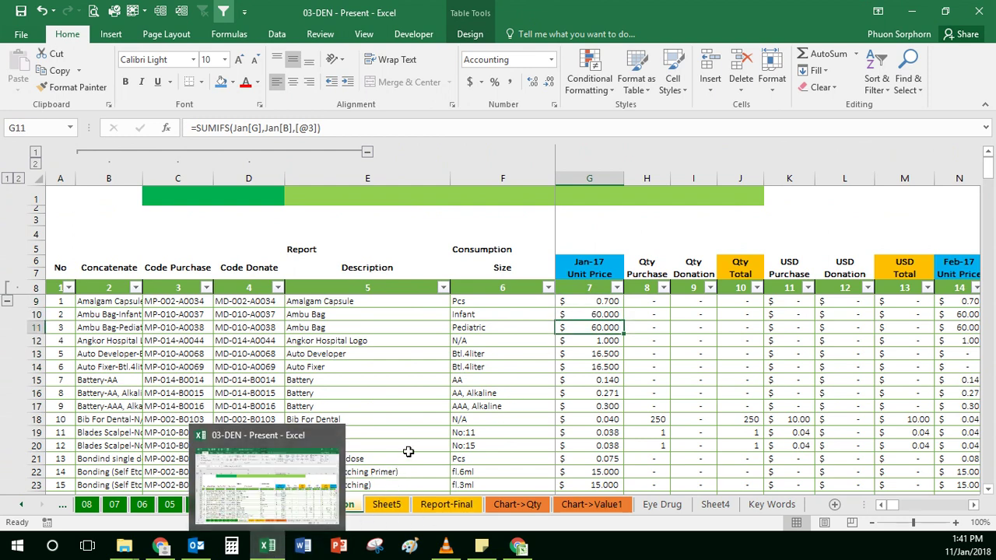
click(588, 288)
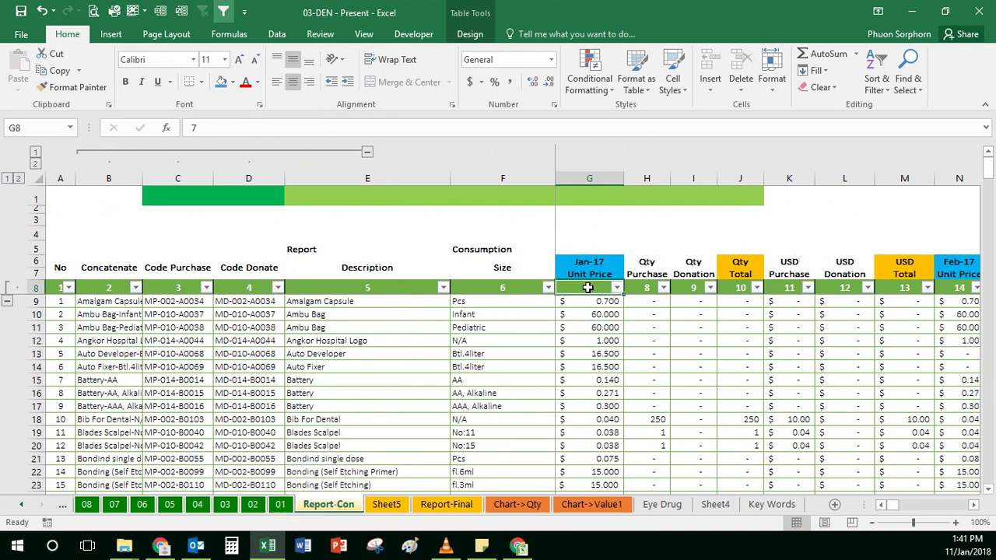
key(Down)
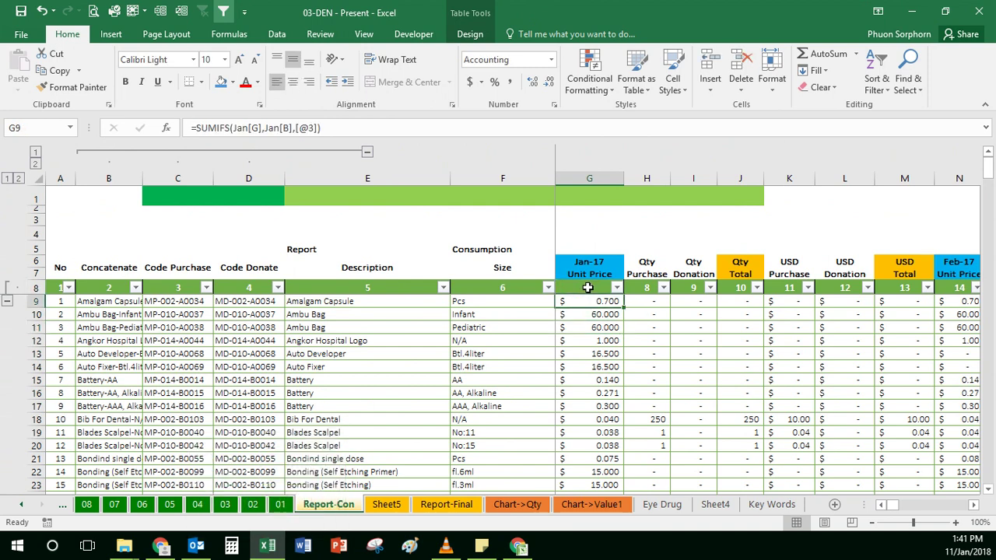
Return to Sheet5 and select G5, the first Jan-17 Unit Price cell.
click(386, 504)
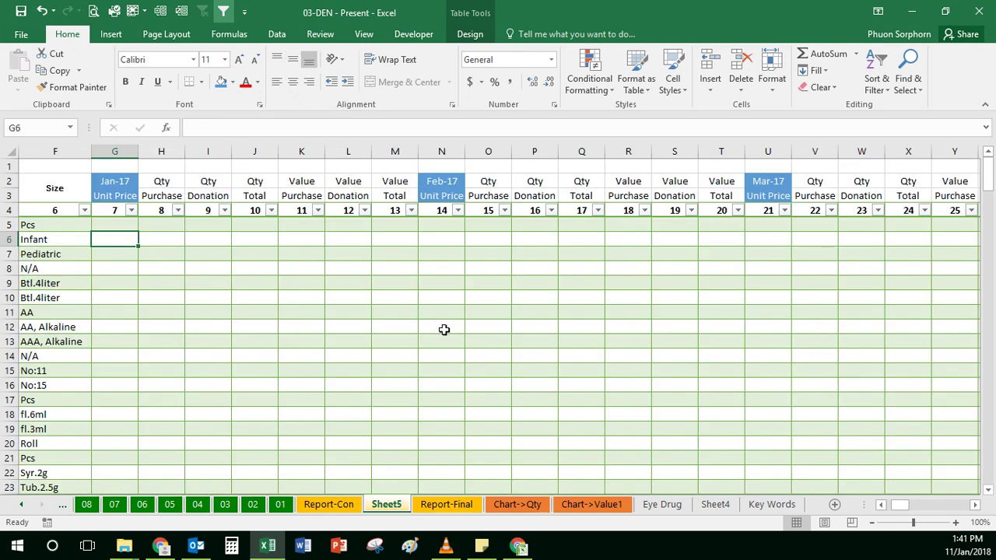
click(218, 267)
key(Left)
key(Left)
key(Left)
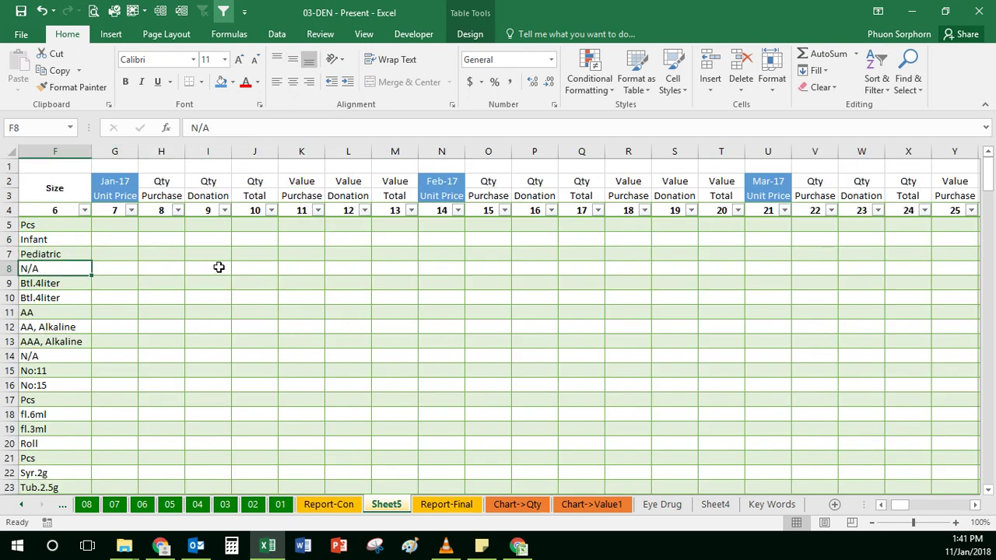
key(Left)
key(Left)
key(Left)
key(Right)
key(Right)
key(Right)
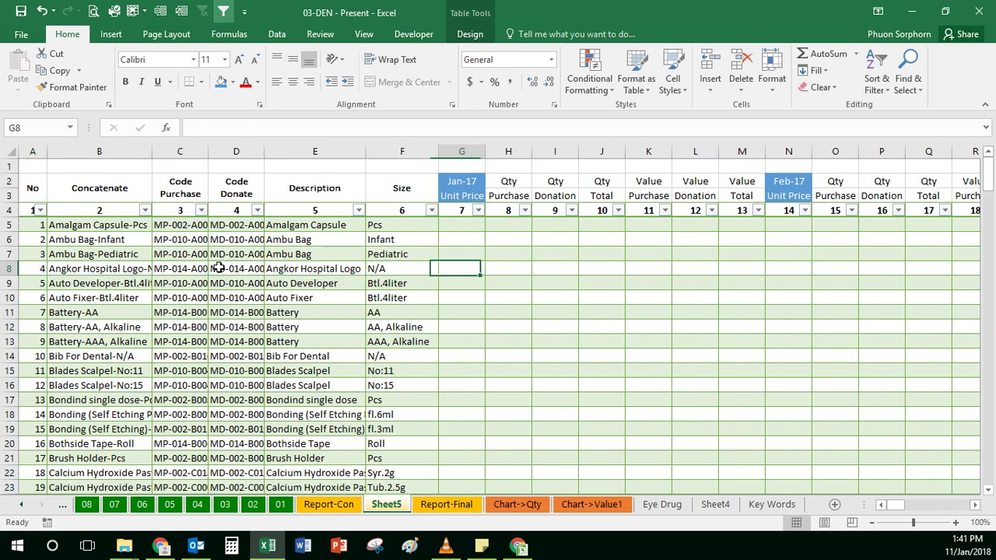
key(Up)
key(Up)
key(Up)
key(Up)
key(Down)
key(Down)
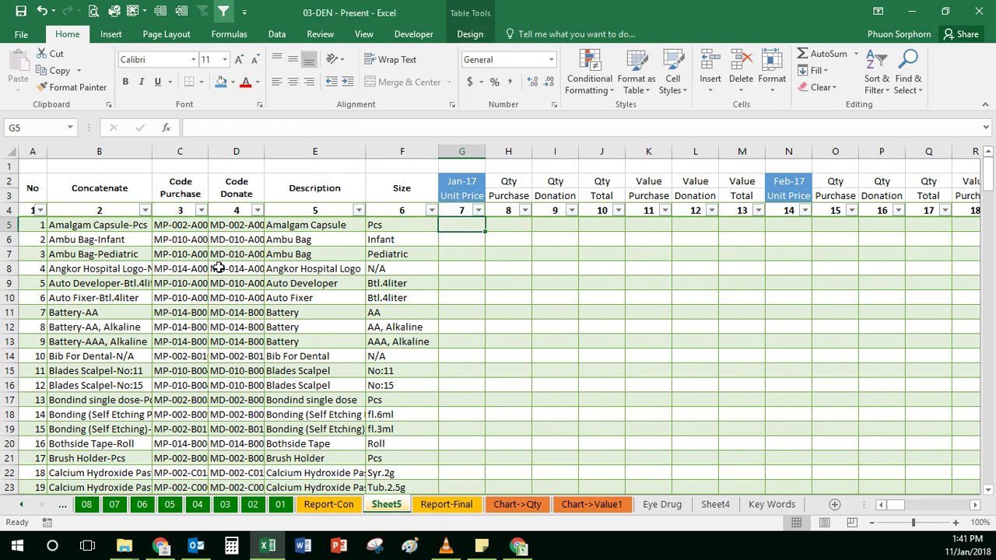
Freeze panes at G5 so rows above and columns through Size stay fixed.
click(139, 16)
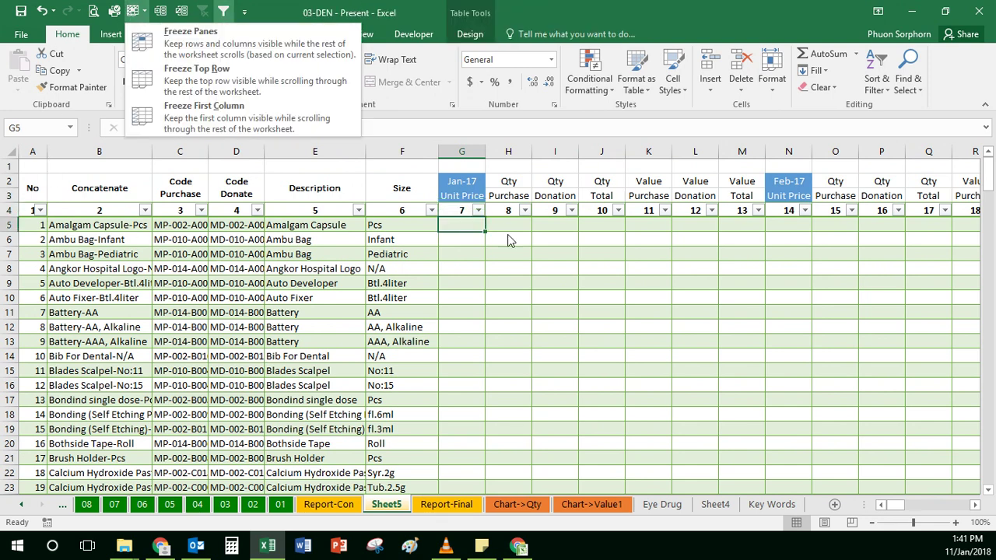
click(475, 228)
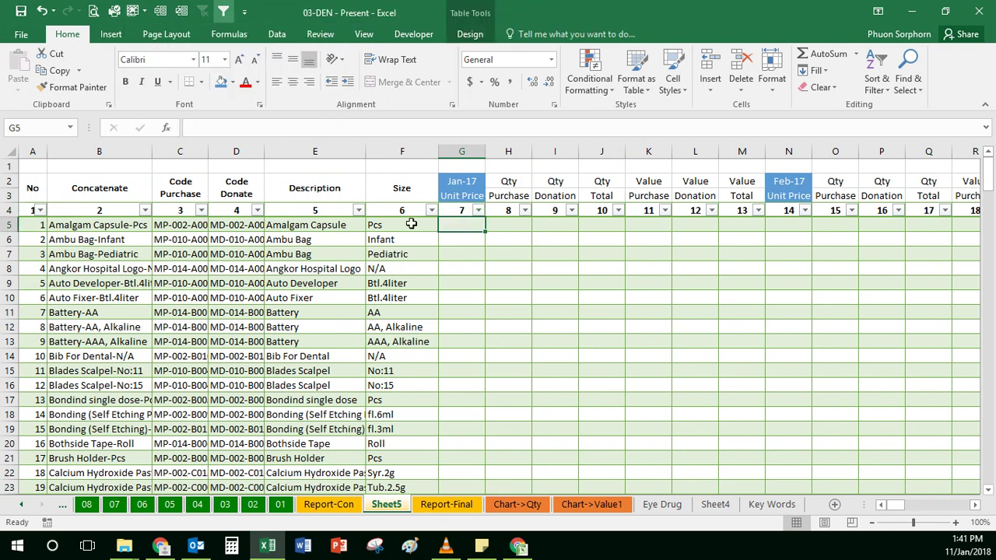
click(144, 16)
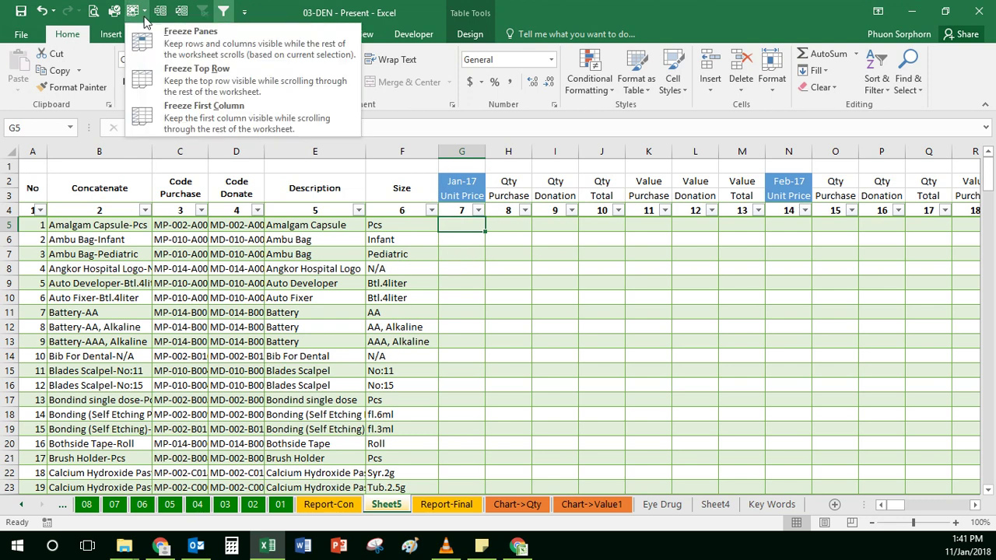
click(552, 303)
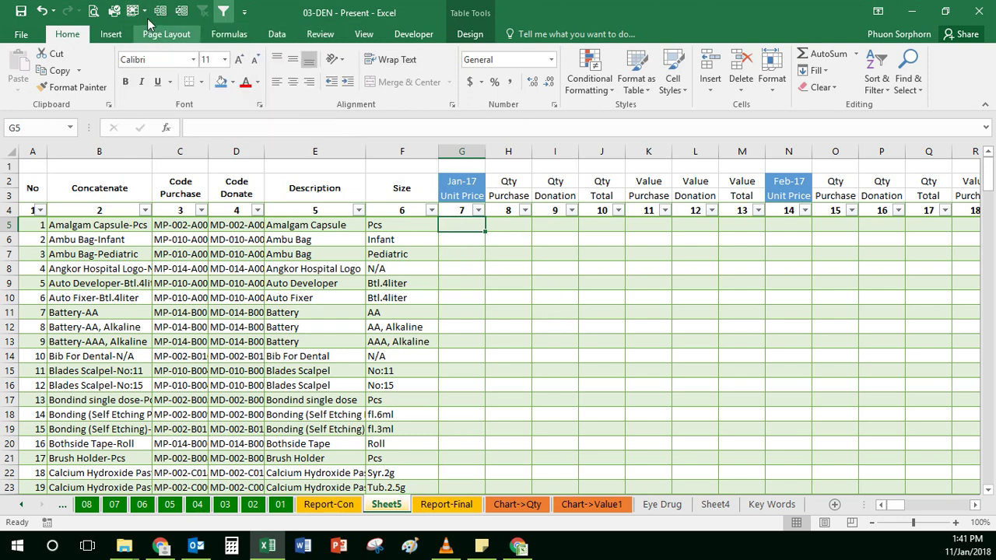
click(340, 37)
click(362, 35)
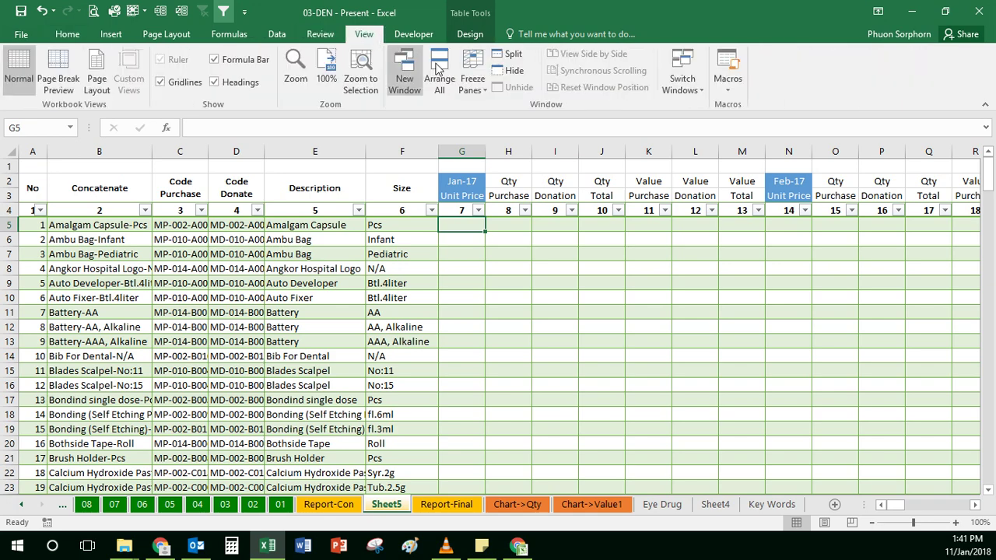
click(472, 84)
click(504, 117)
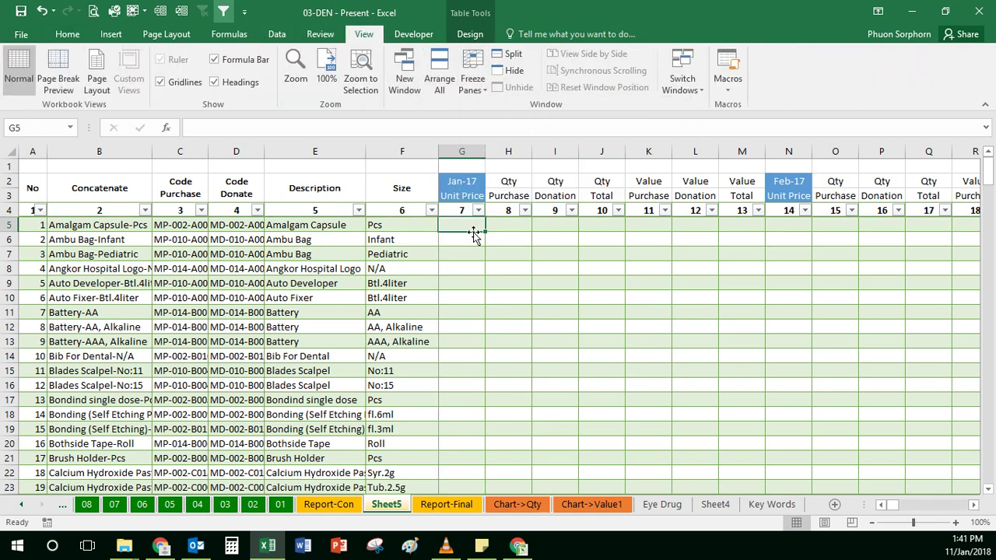
scroll(474, 233, down, 4)
scroll(473, 233, up, 4)
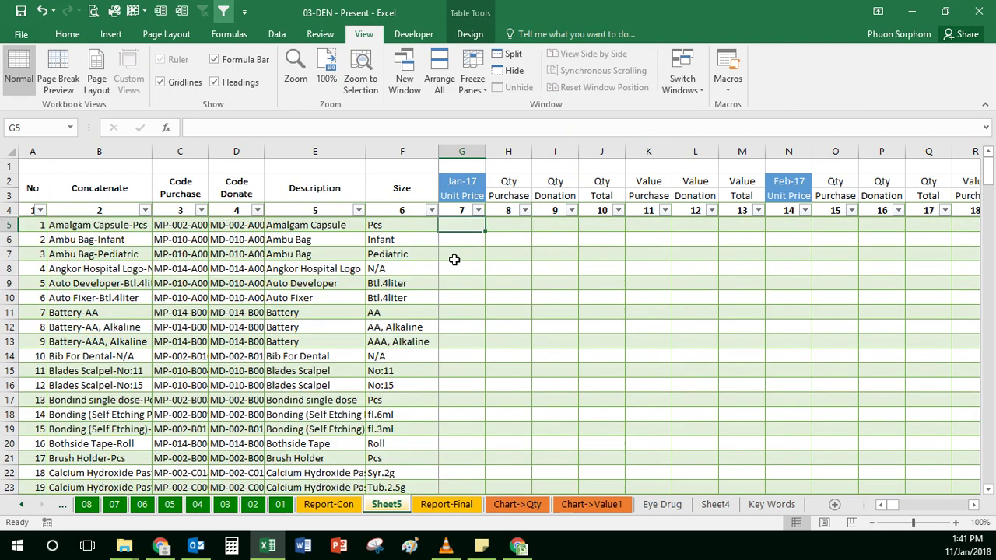
click(461, 212)
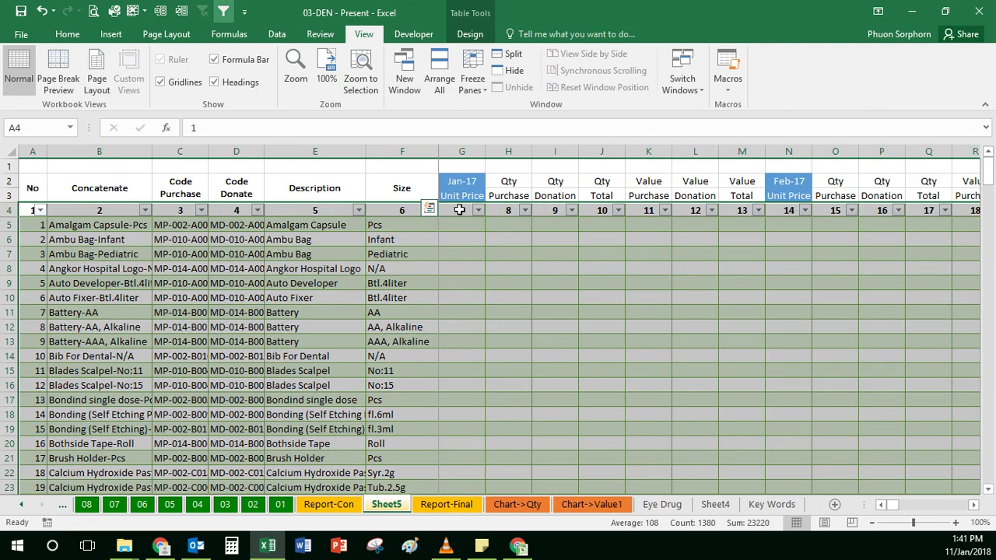
click(465, 224)
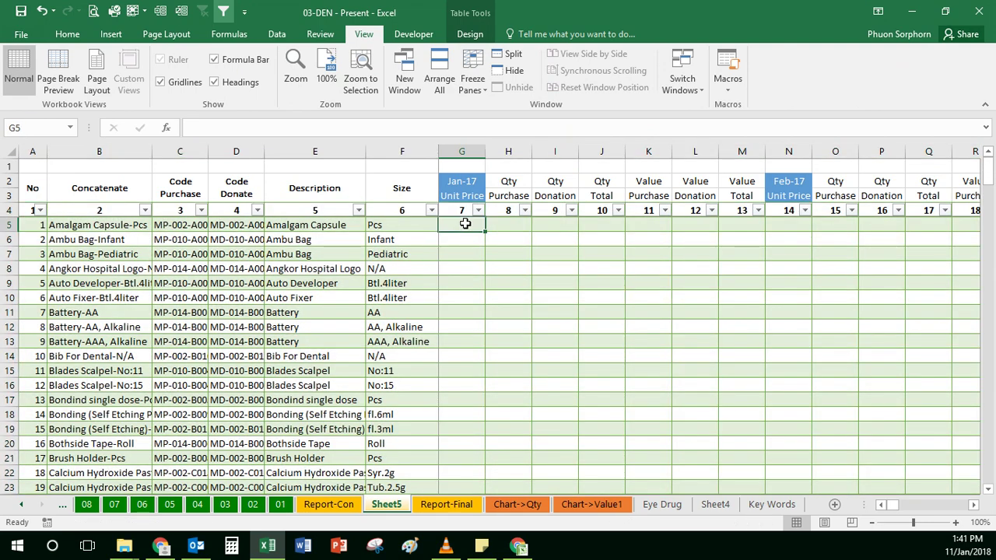
Enter =SUMIFS(Report_Con[7],Report_Con[3],[@3]) in G5 to look up Jan-17 unit prices.
text(=sumifs)
key(Tab)
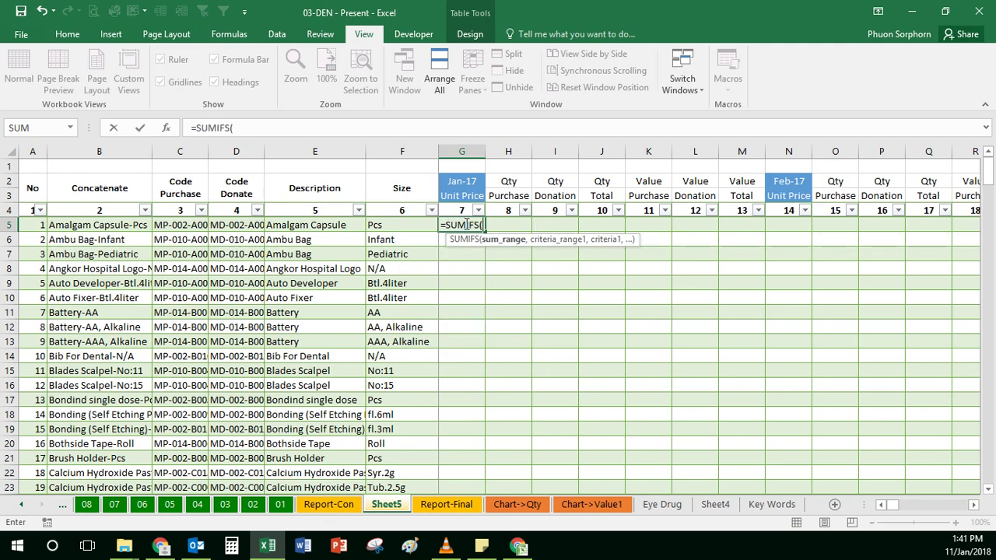
click(325, 504)
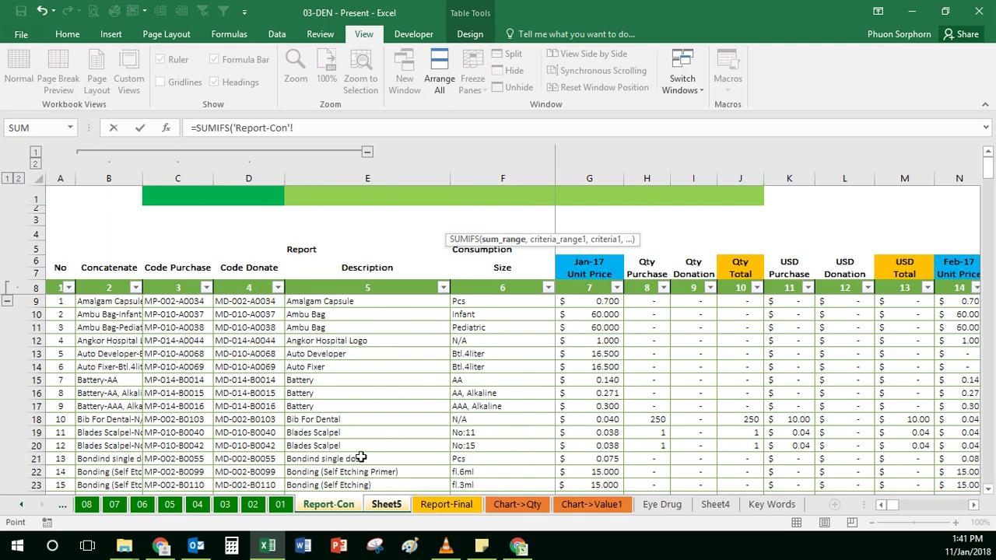
click(583, 279)
text(,)
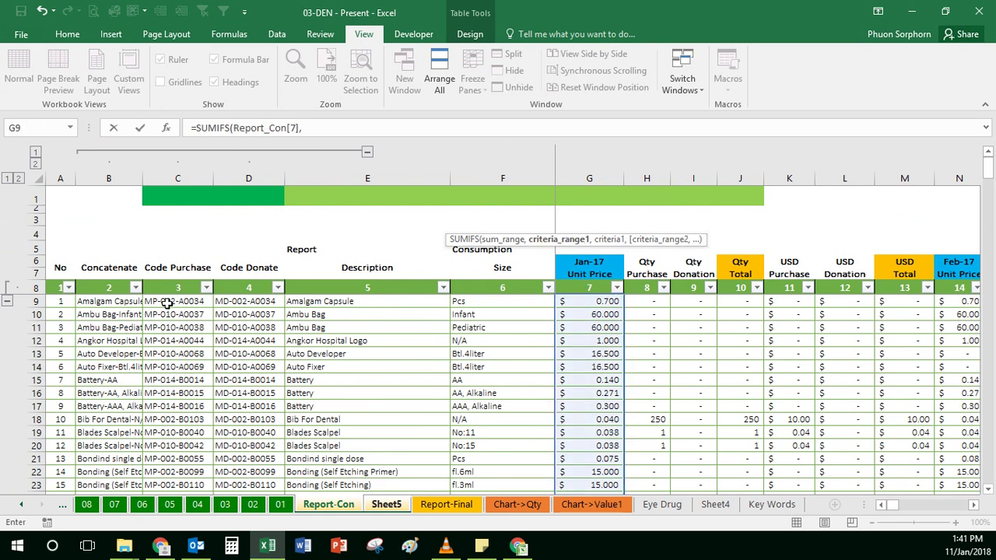
click(166, 277)
text(,)
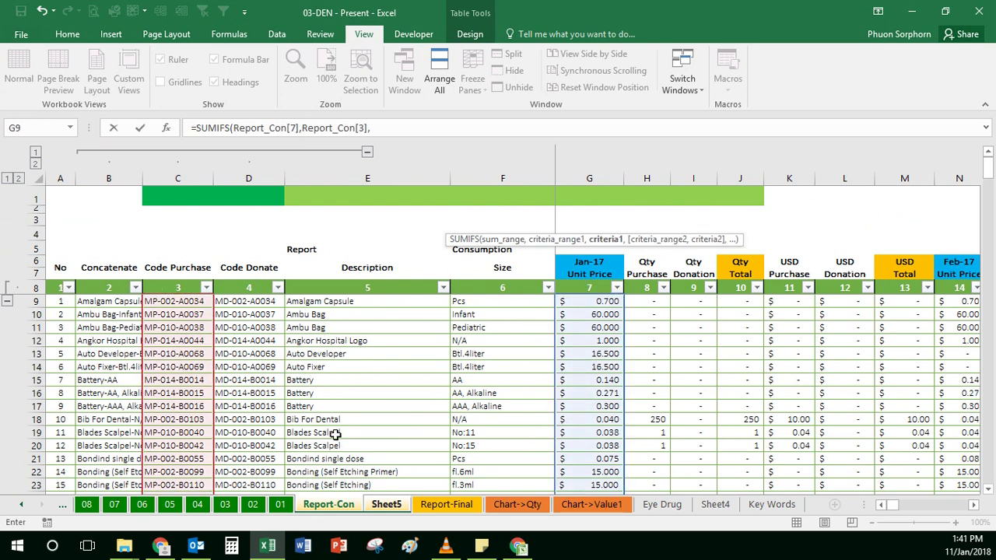
click(391, 505)
click(183, 227)
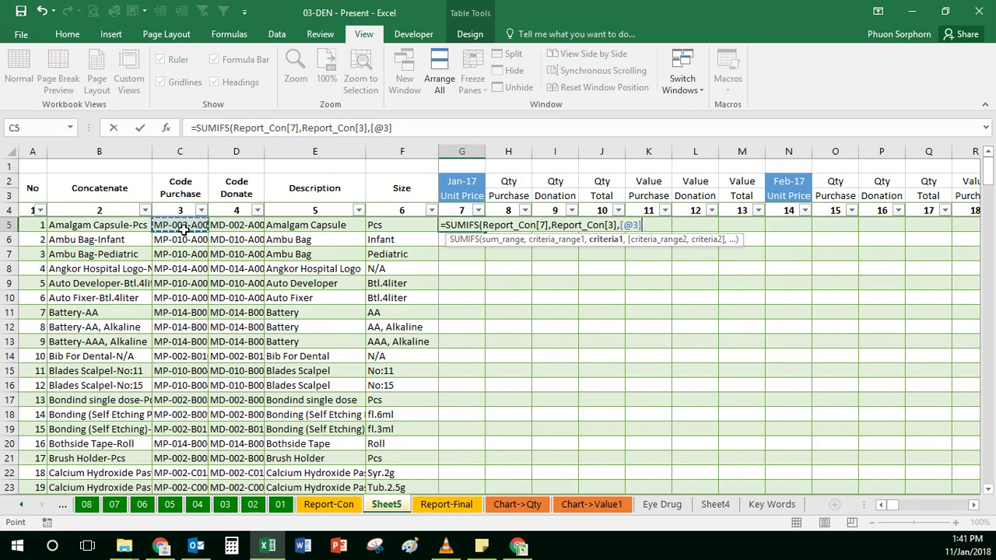
text())
key(Return)
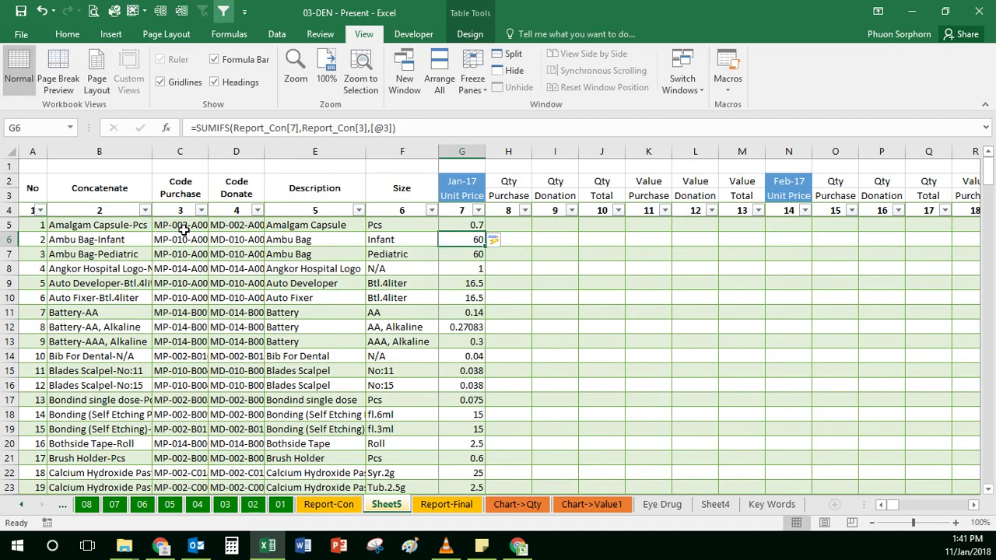
Format the Unit Price column as Accounting and paste it over itself as values.
click(456, 204)
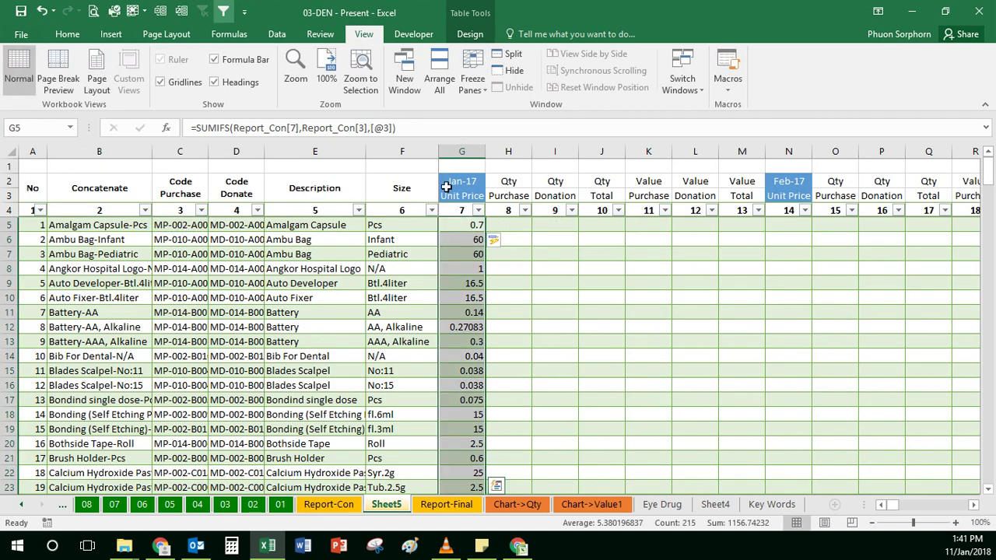
click(67, 33)
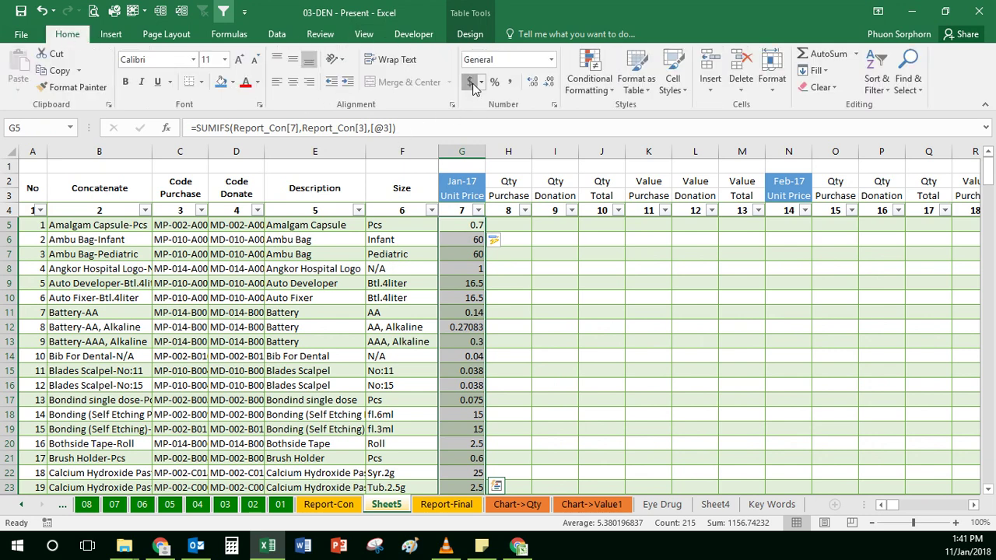
click(469, 82)
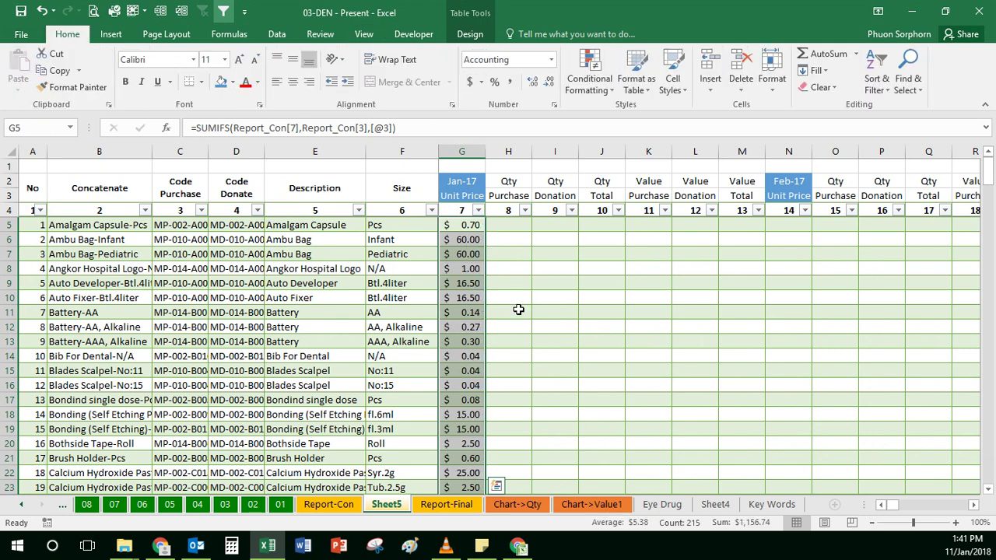
key(ctrl+c)
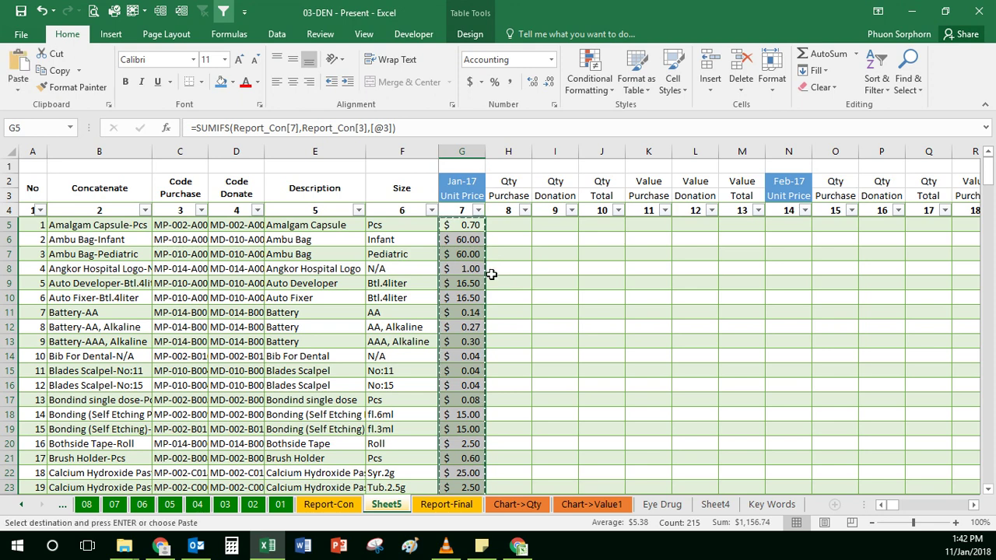
right_click(460, 282)
click(511, 248)
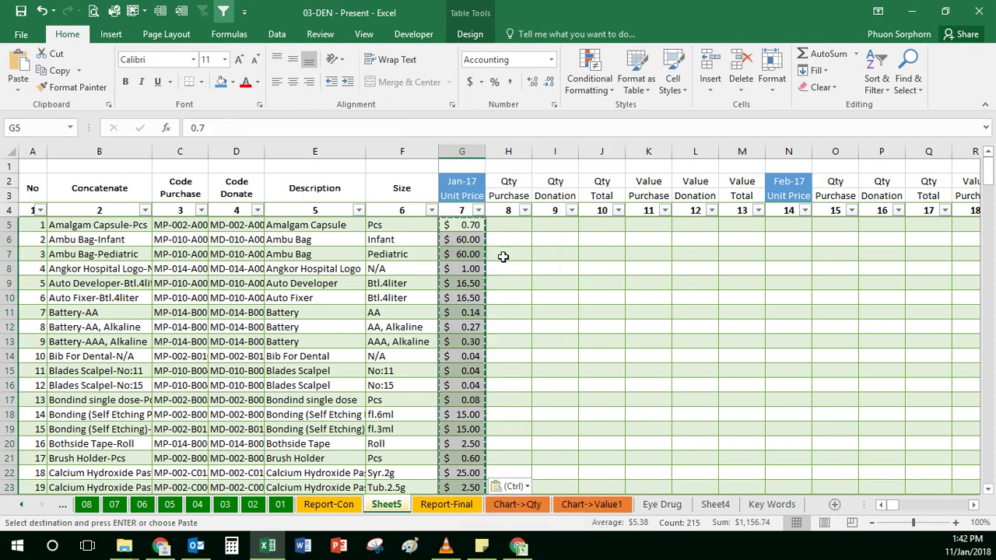
click(470, 269)
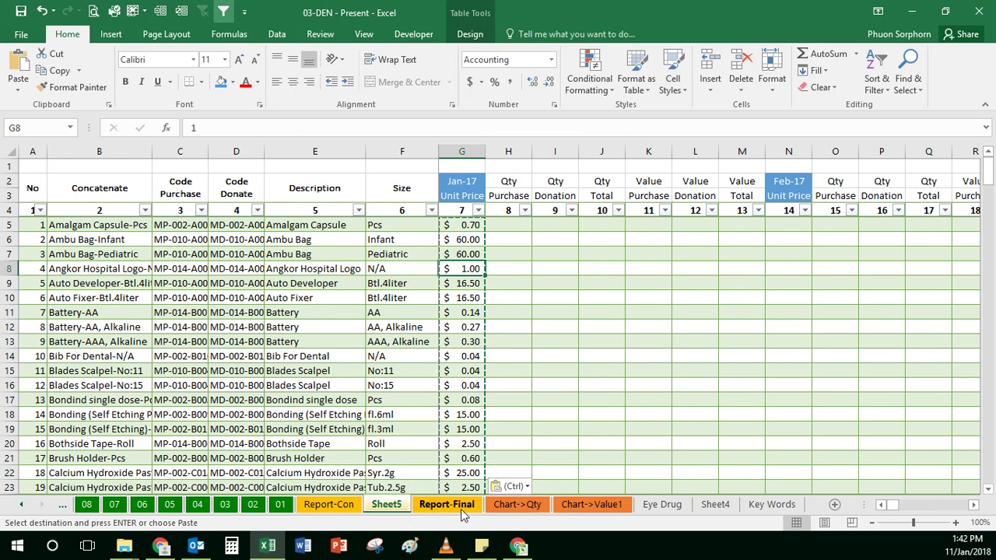
click(329, 504)
click(386, 504)
click(329, 505)
click(387, 504)
click(467, 228)
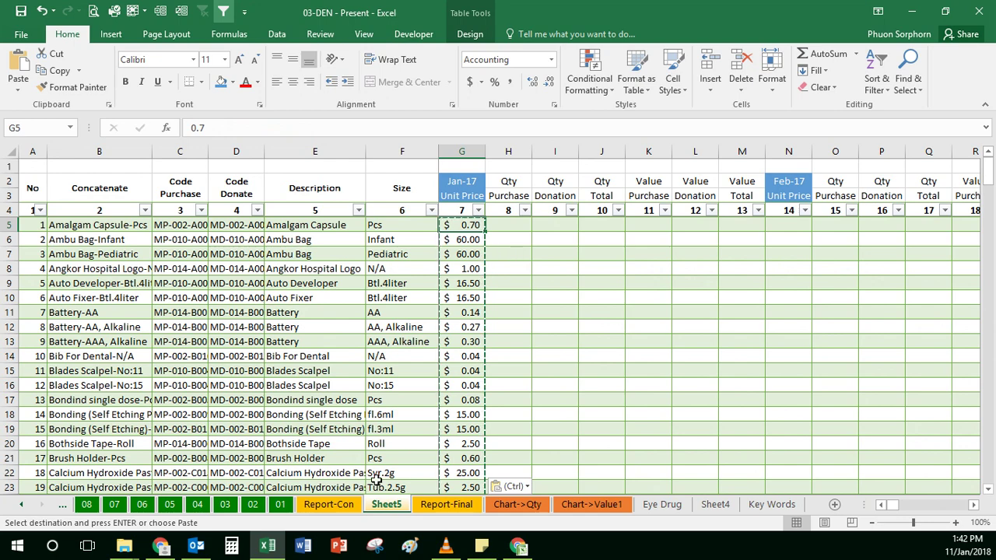
click(325, 504)
click(637, 359)
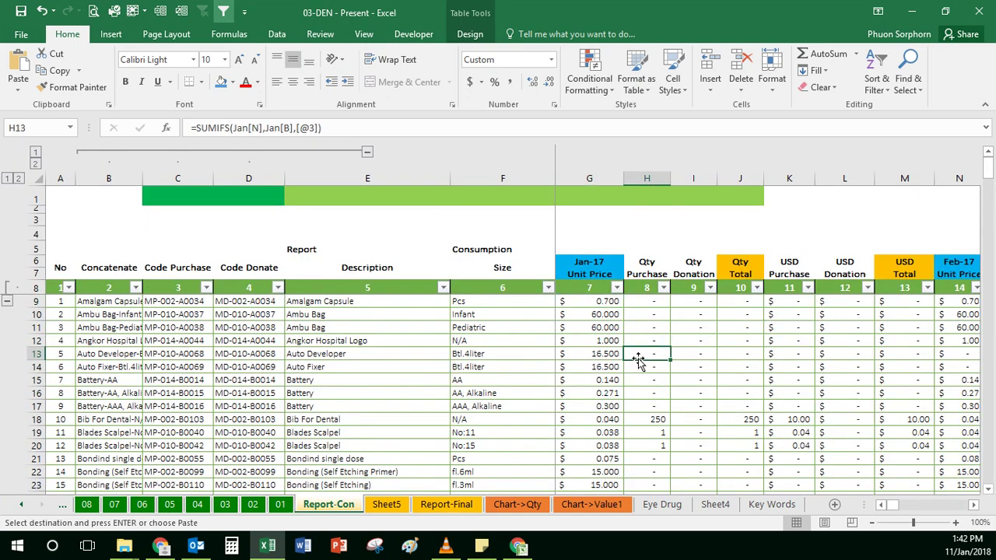
key(Right)
key(Right)
key(Right)
key(Right)
key(Right)
key(Right)
key(Left)
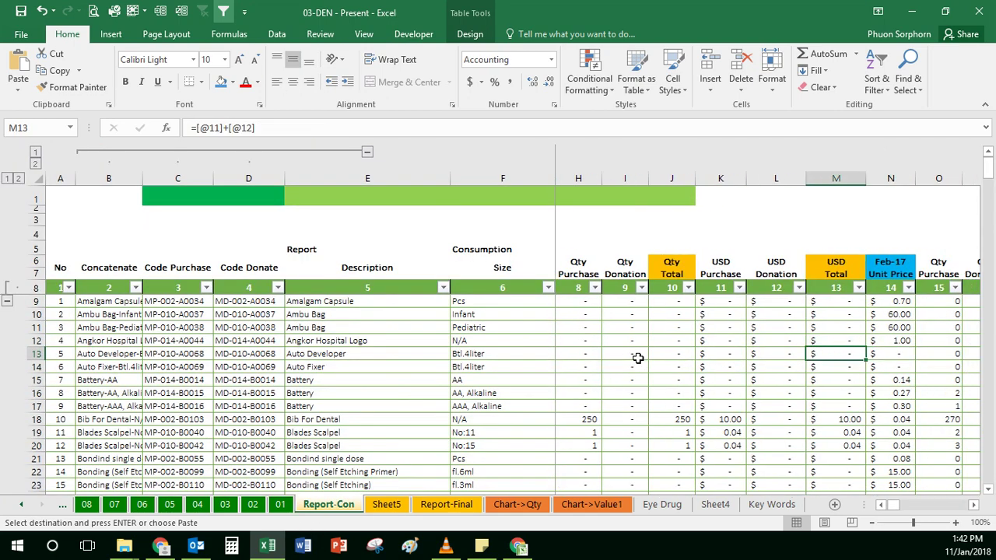
key(Left)
key(Left)
key(Left)
key(Left)
key(Left)
key(Left)
key(Left)
key(Right)
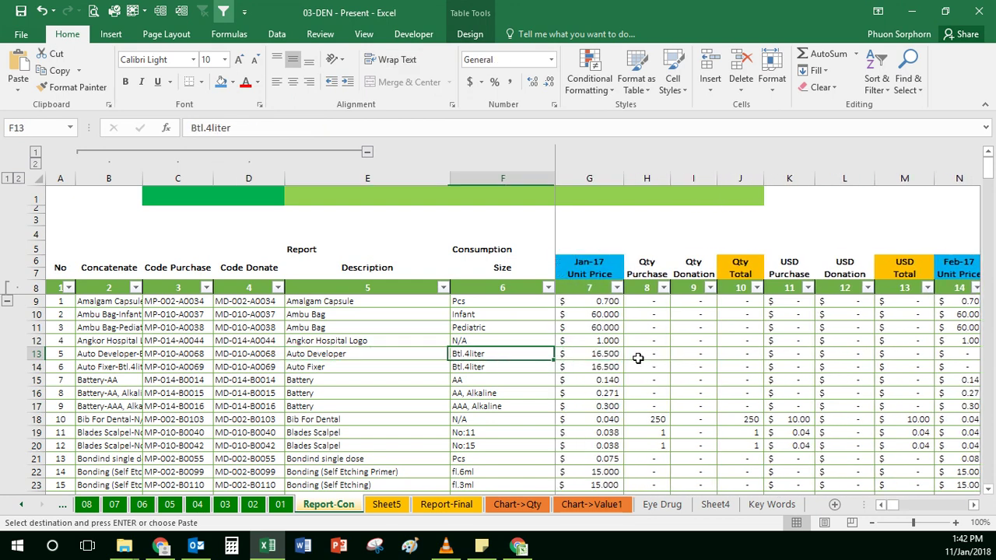
key(Right)
key(Right)
key(Up)
key(Up)
key(Up)
key(Down)
key(Down)
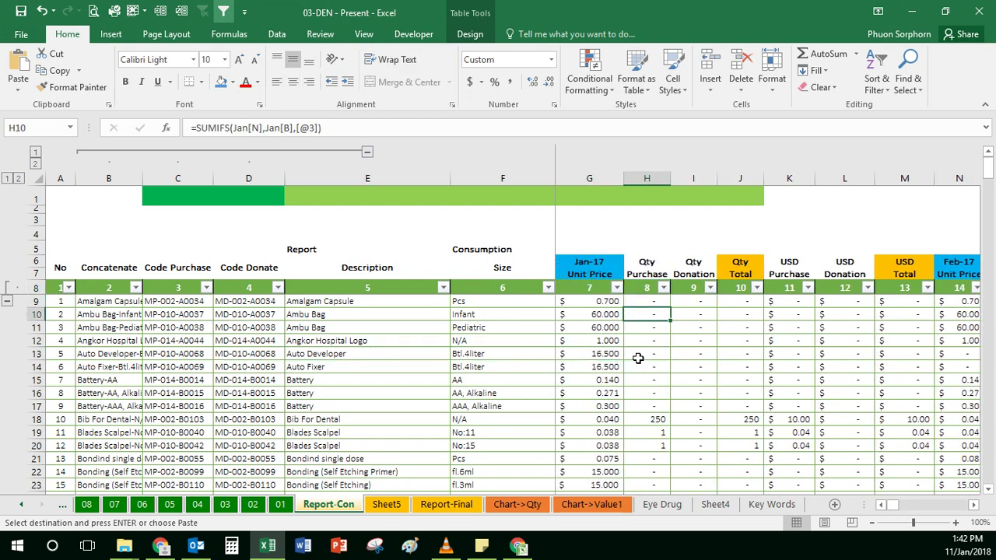
click(466, 505)
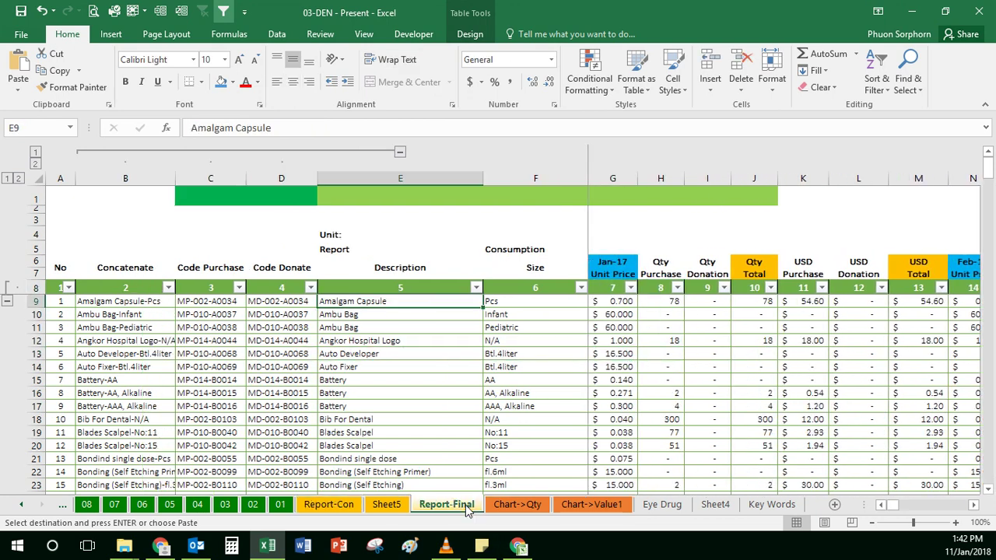
click(646, 289)
key(Down)
key(Down)
key(Down)
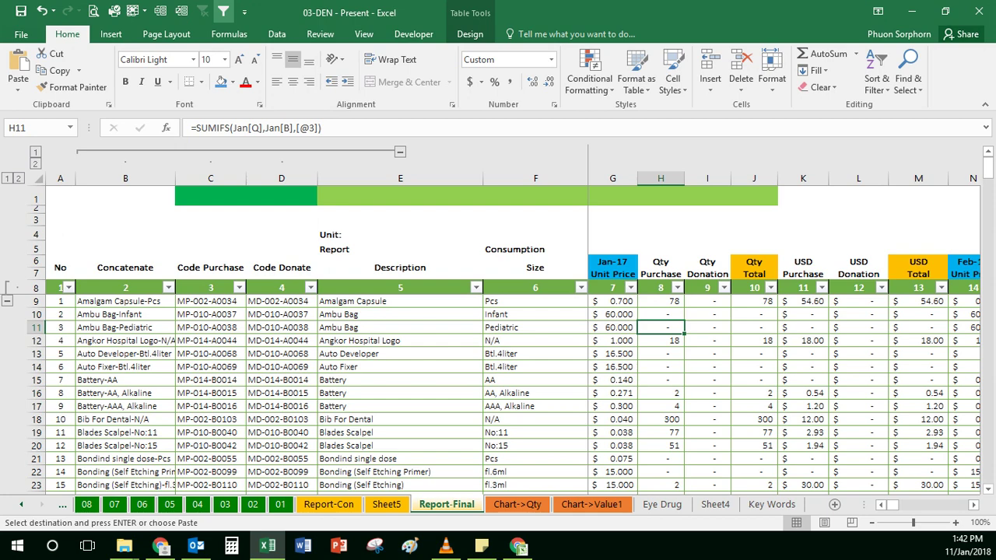
key(ctrl+Page_Up)
Paste the clipboard on Sheet5, then cancel a formula started in the first Qty Purchase cell.
key(ctrl+v)
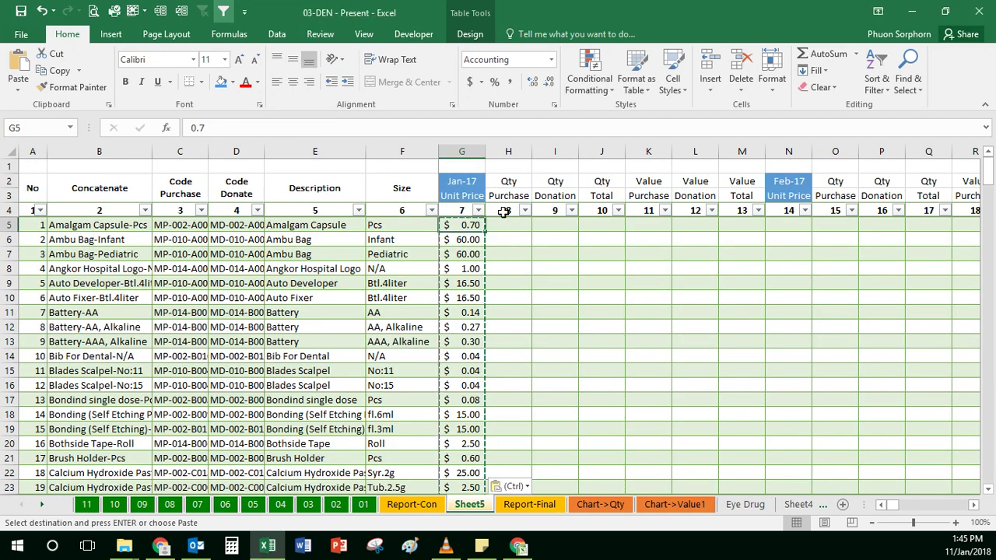
key(Right)
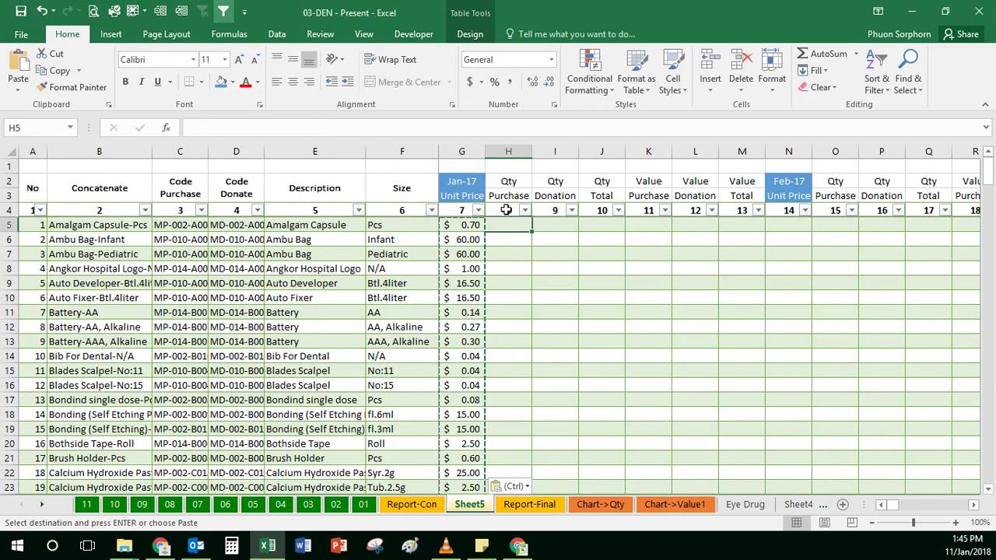
text(=)
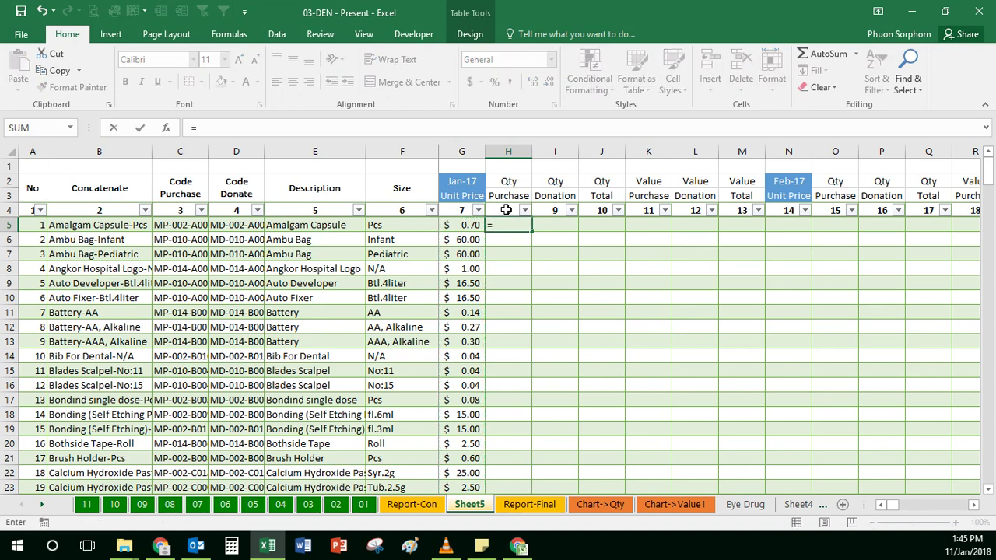
key(Escape)
Fill the Purchase and Donation headers N8:O8 on sheet 01 light blue.
click(363, 504)
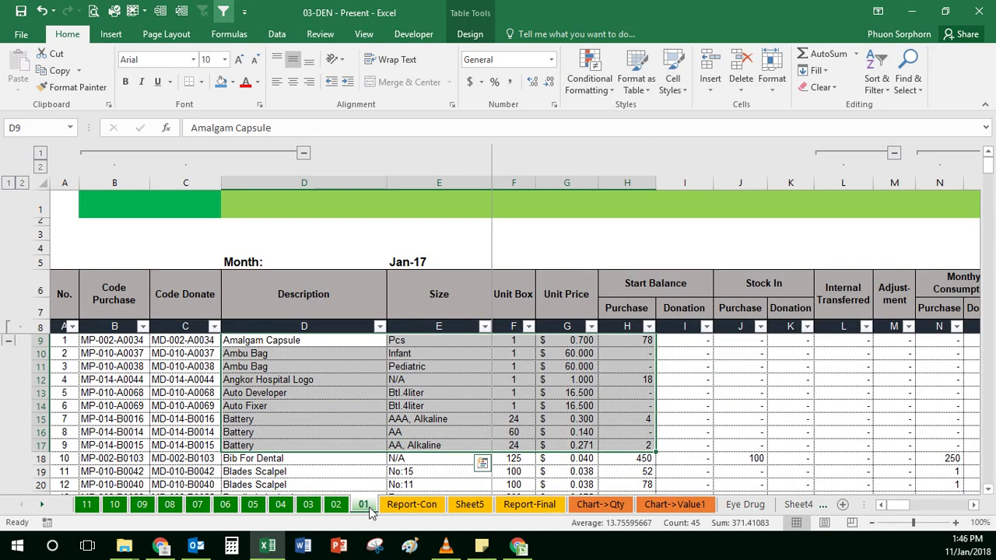
click(800, 389)
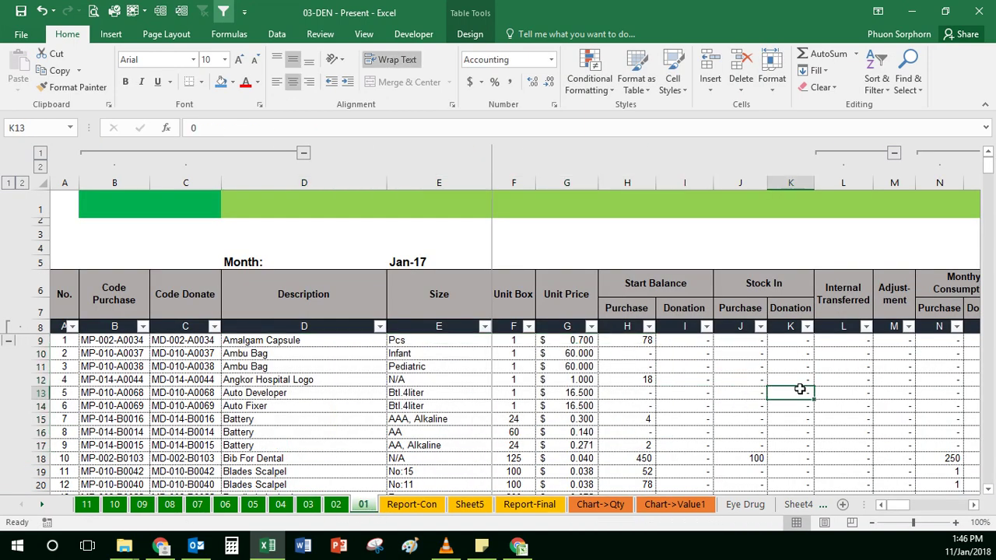
key(Right)
key(Right)
key(Right)
key(Right)
key(Right)
key(Right)
key(Right)
key(Right)
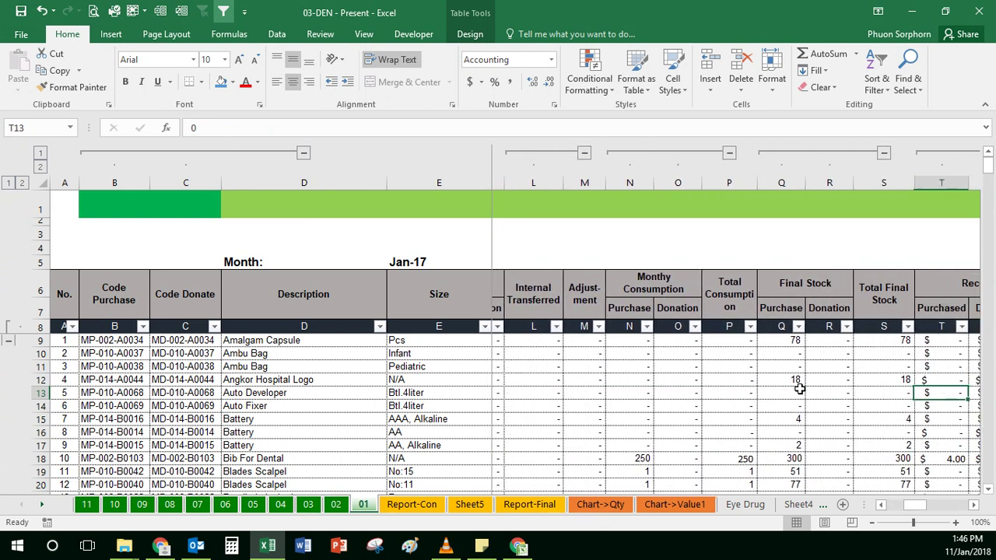
key(Right)
drag(614, 325, 654, 327)
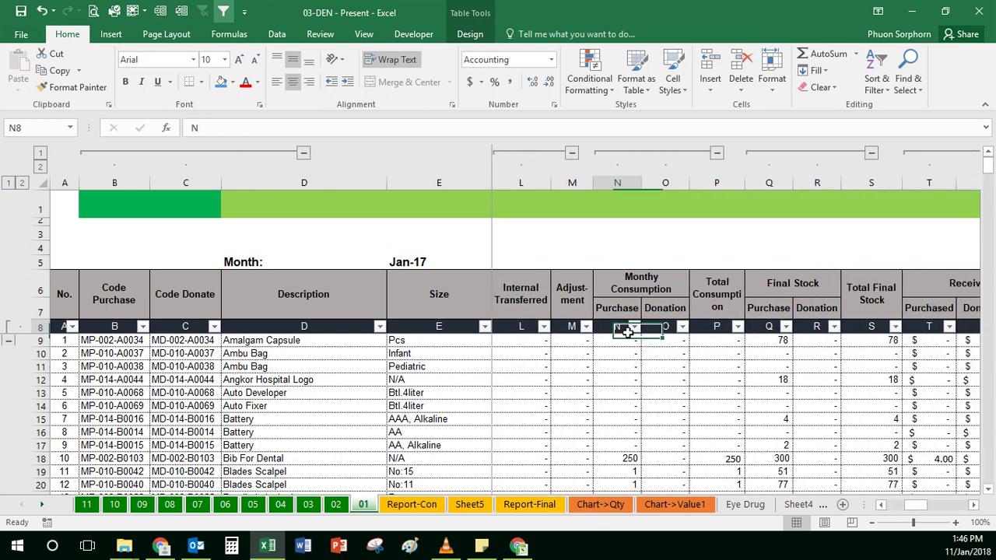
click(222, 82)
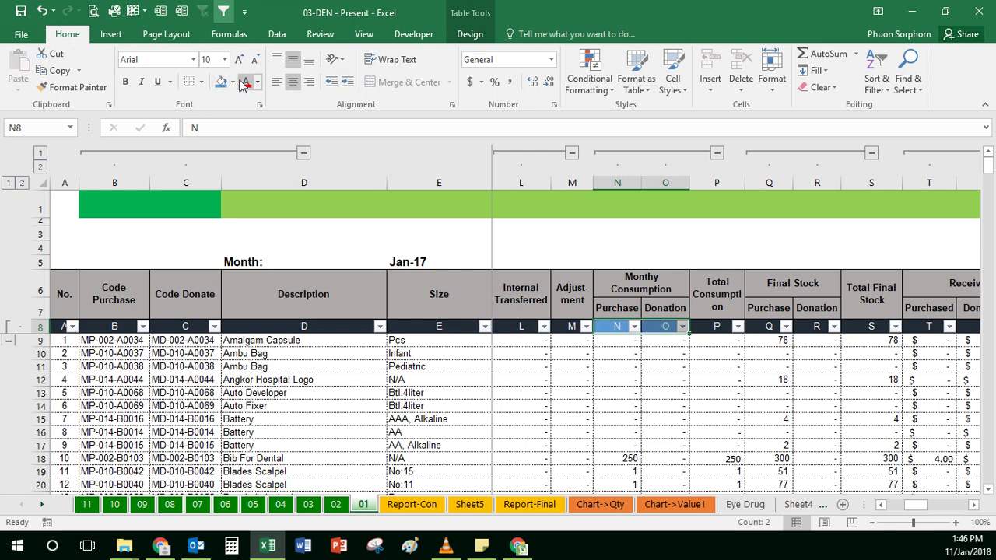
click(615, 405)
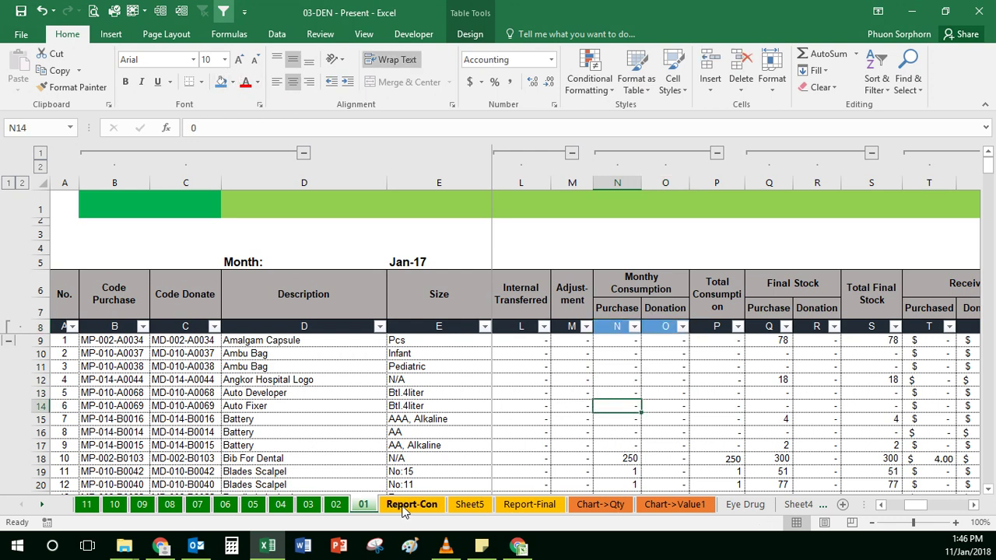
click(470, 504)
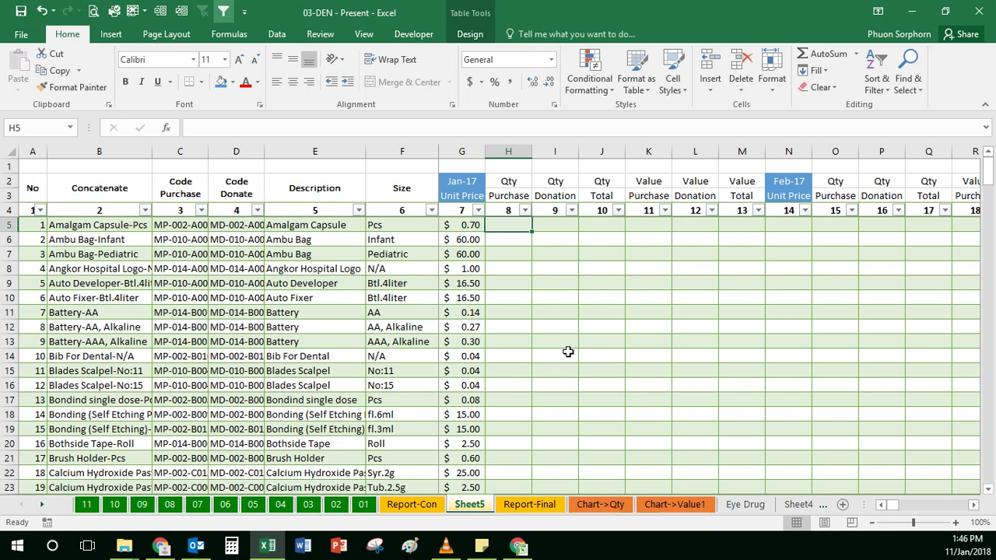
Enter =SUMIFS(Jan[N],Jan[B],[@3]) in H5 to sum sheet 01 purchases by Code Purchase.
text(=s)
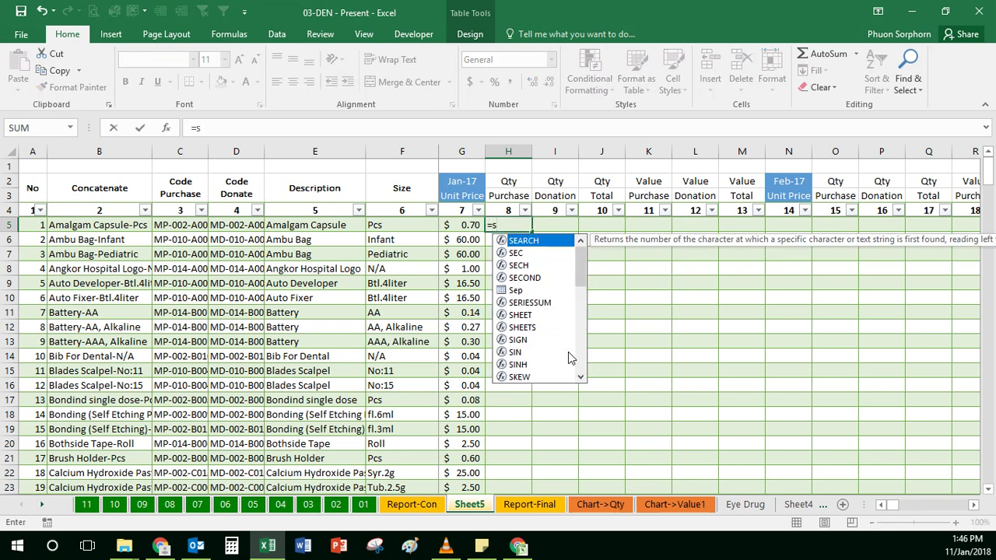
text(umifs)
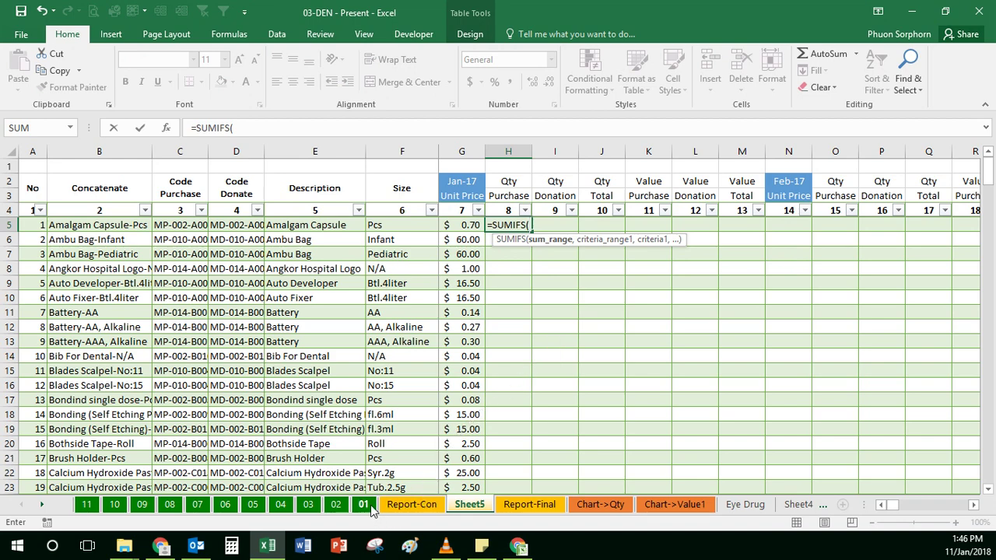
click(363, 504)
click(614, 321)
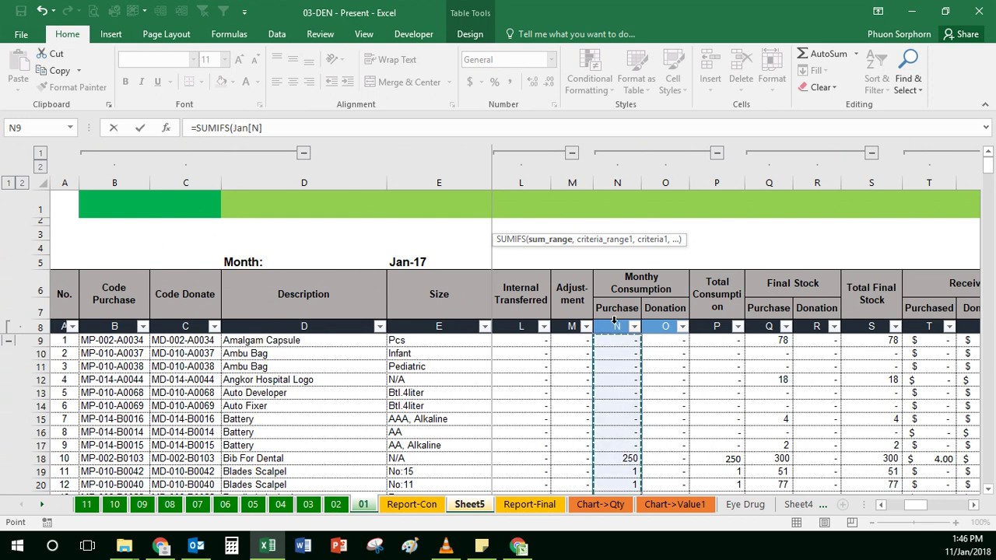
text(,)
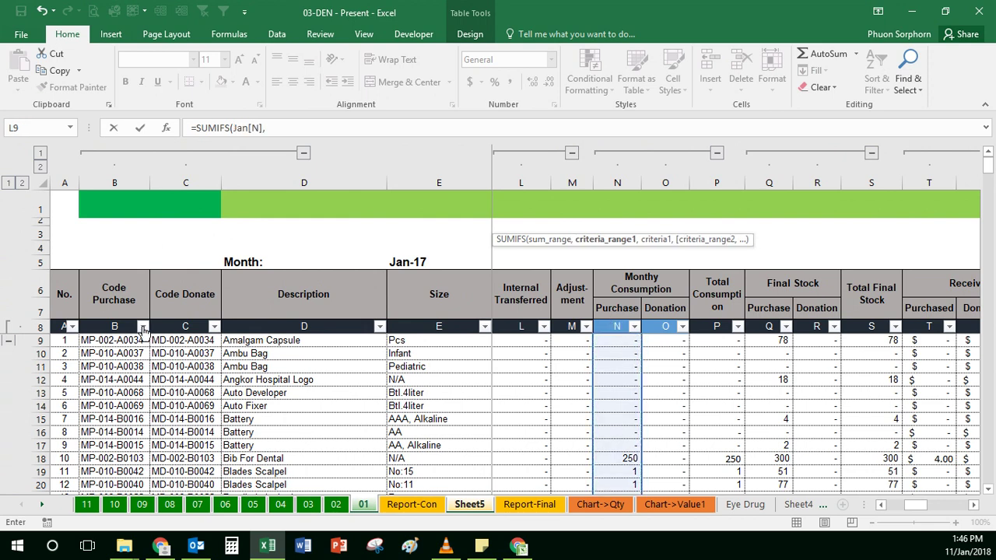
click(130, 320)
text(,)
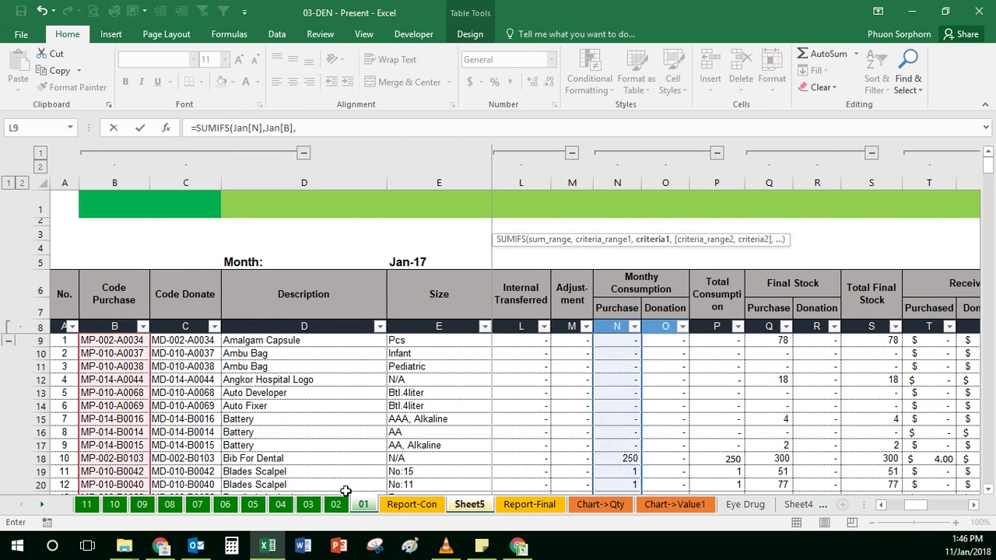
click(454, 508)
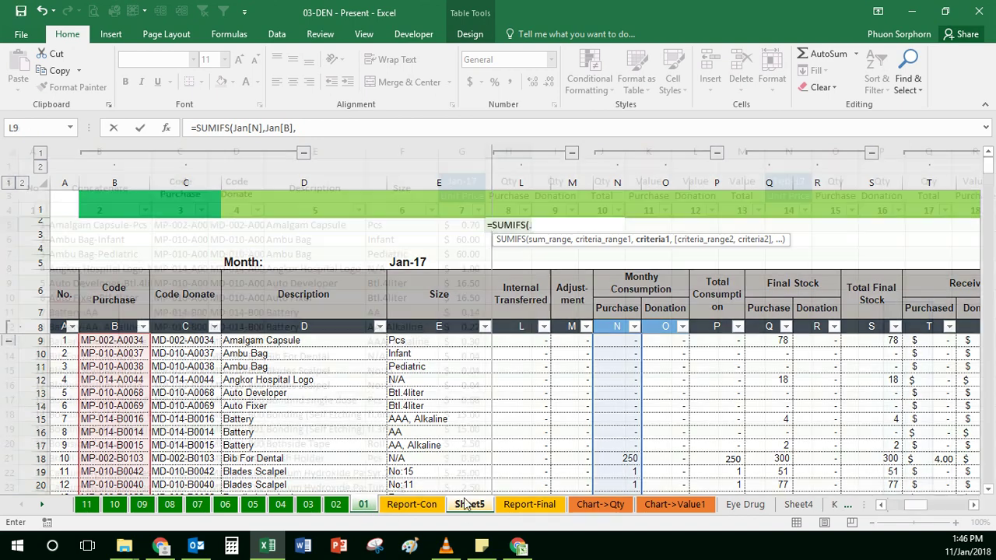
click(178, 225)
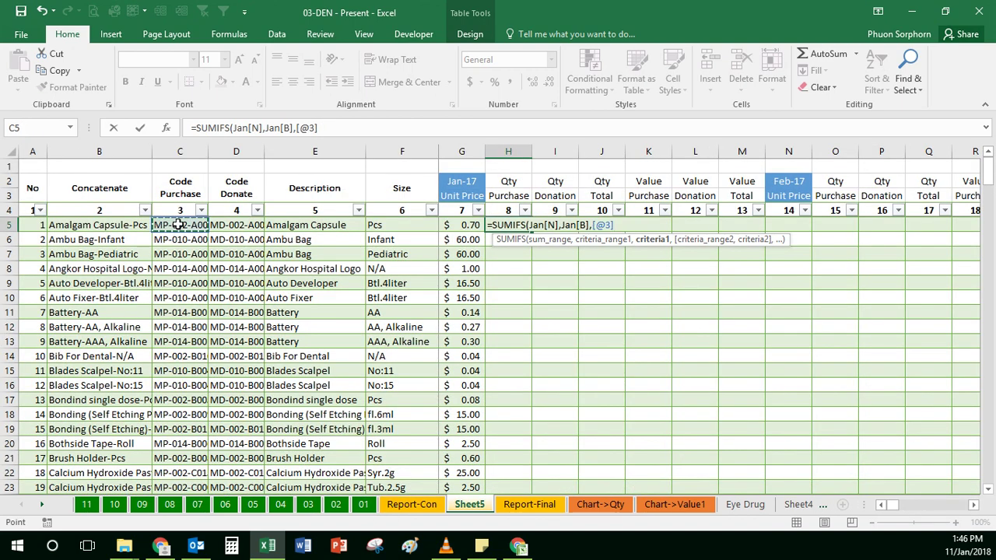
text())
key(Return)
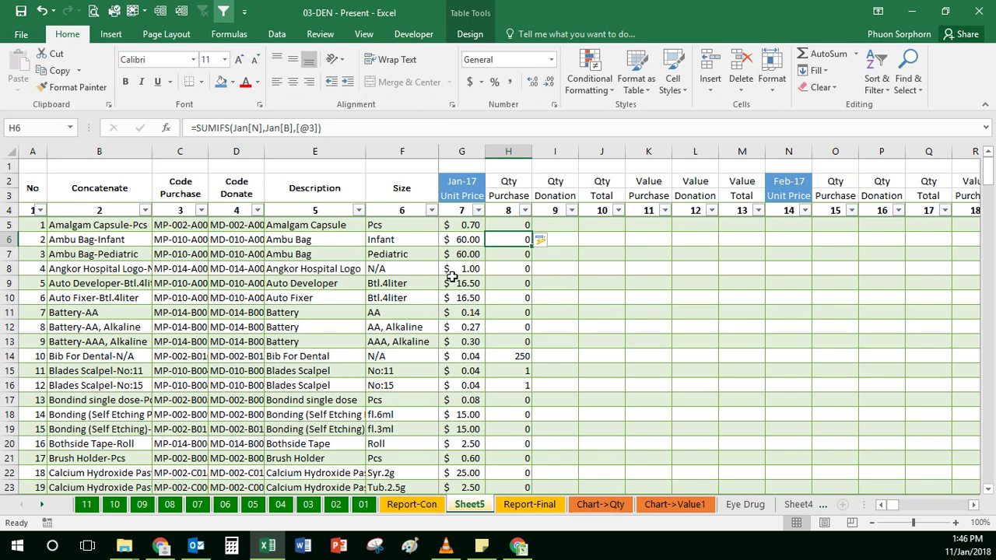
click(513, 225)
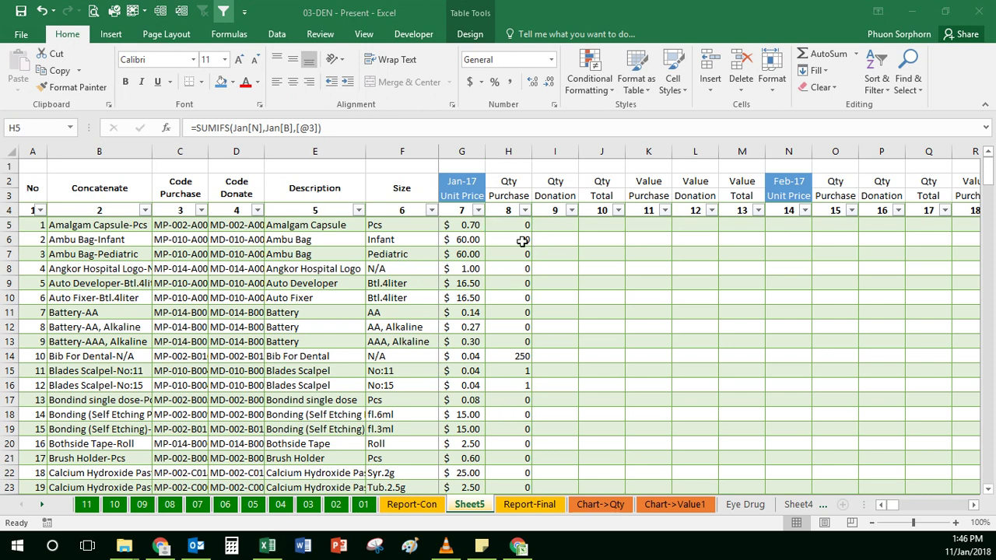
click(365, 133)
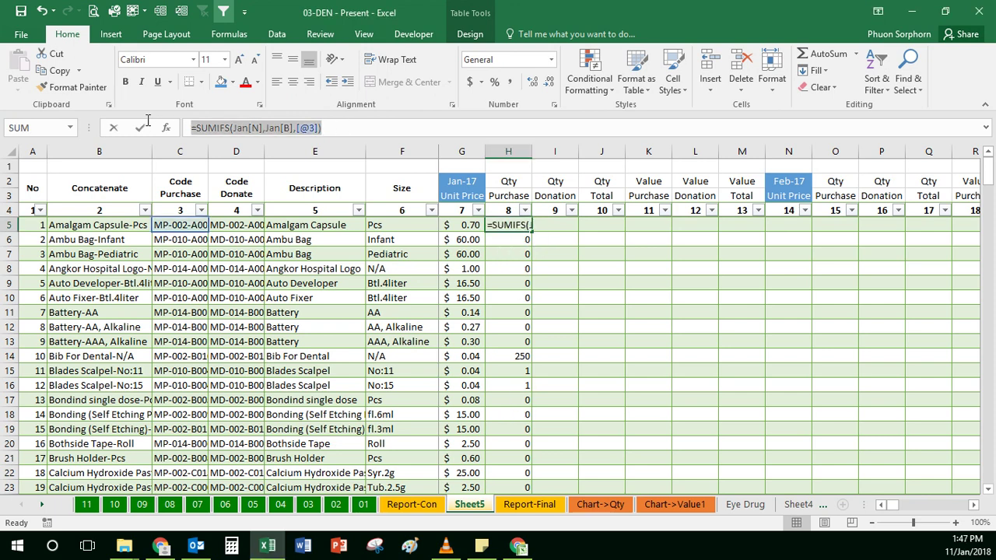
Put the SUMIFS formula in I5 with Jan[O] instead of Jan[N] for donations.
double_click(566, 227)
key(ctrl+v)
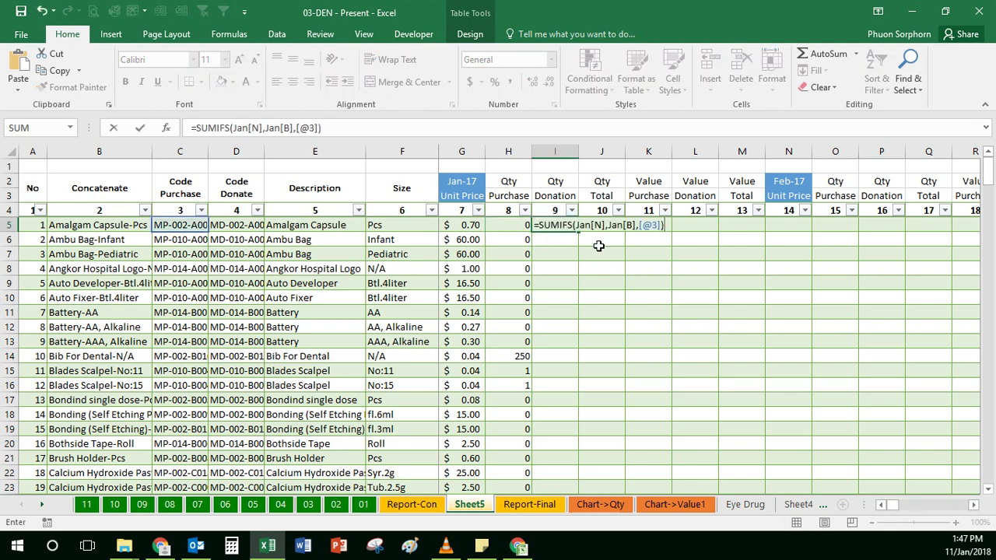
click(596, 224)
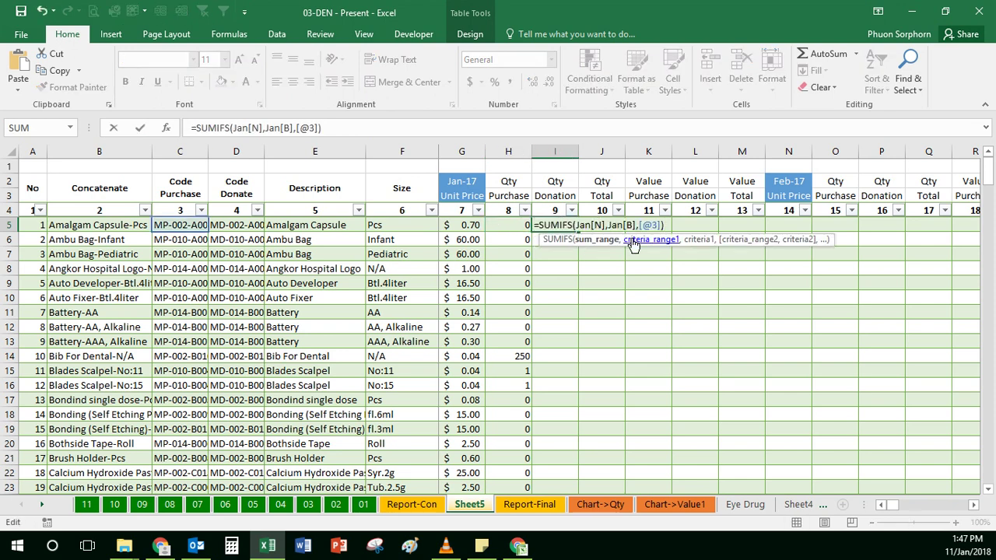
key(BackSpace)
text(o)
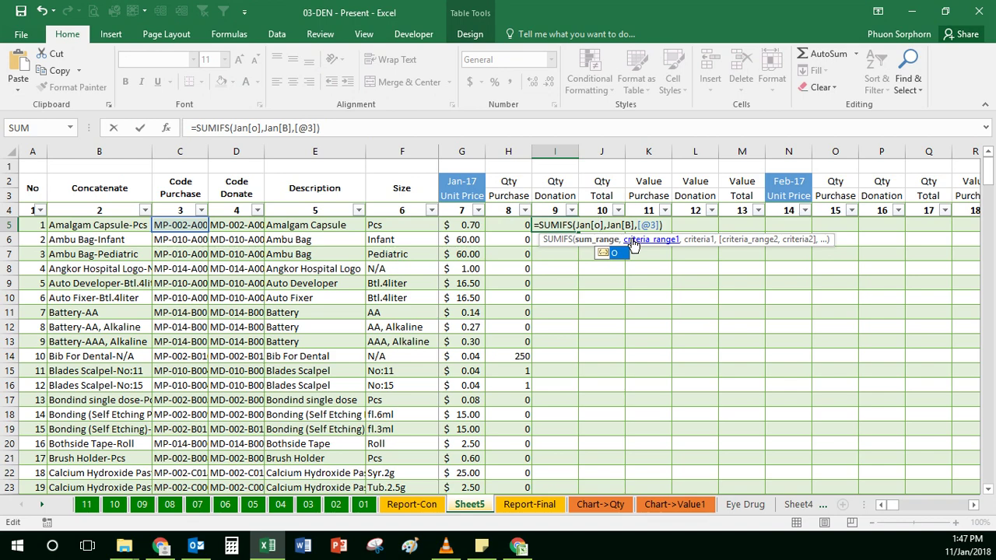
key(Return)
Give columns H:I Comma Style with no decimal places.
click(363, 504)
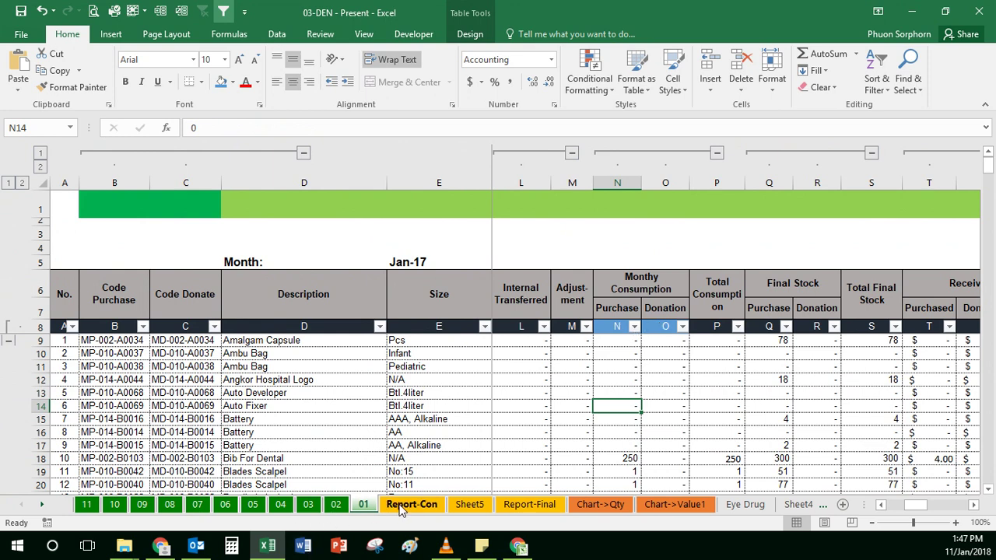
click(469, 504)
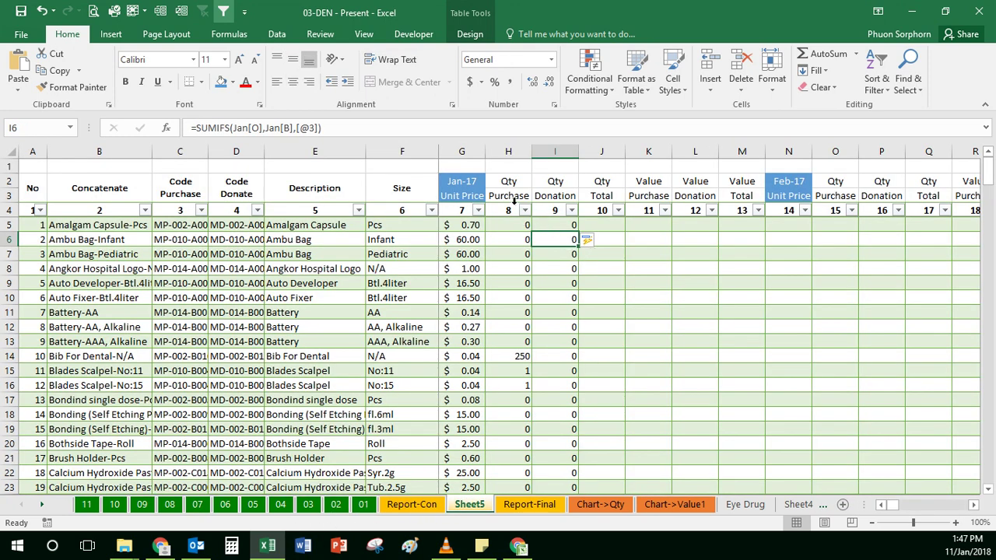
drag(512, 207, 549, 207)
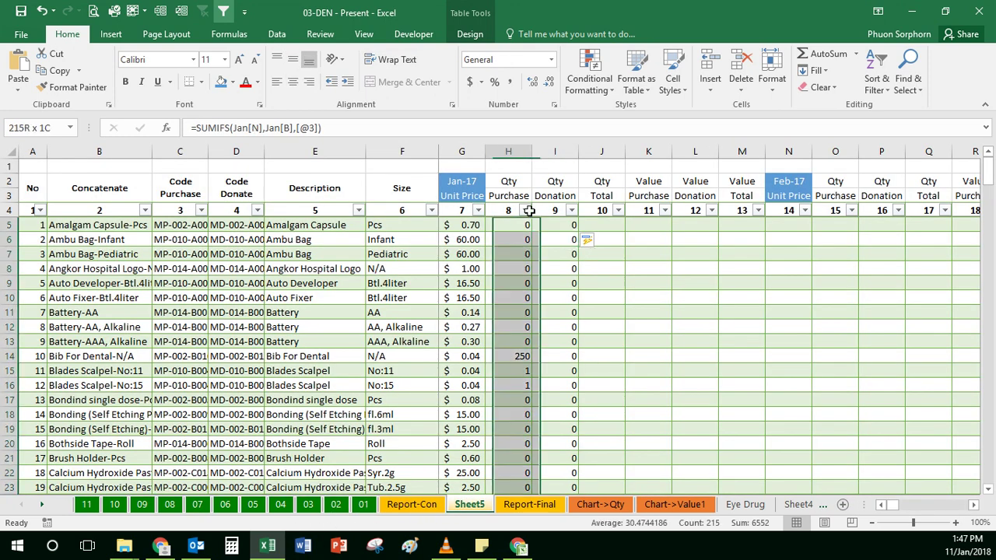
click(511, 84)
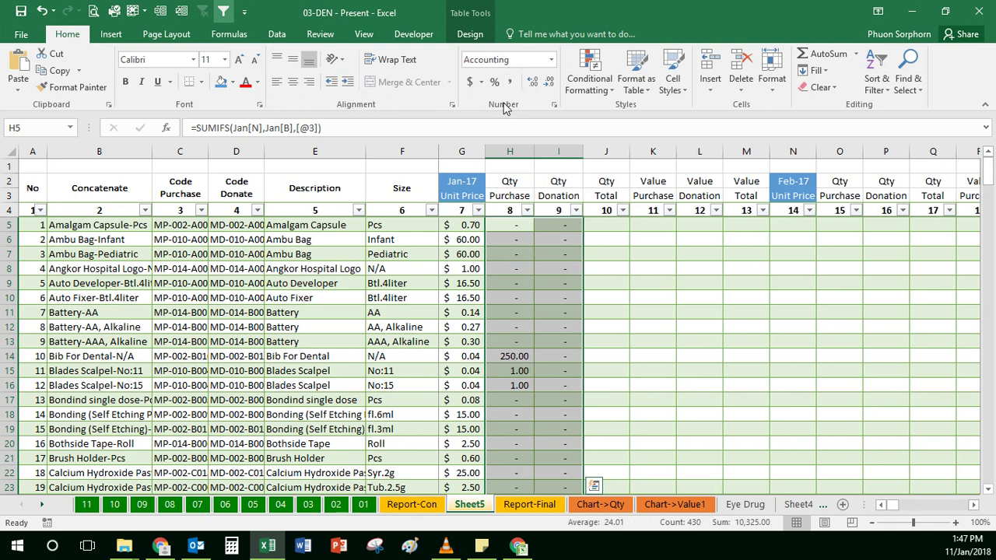
click(549, 84)
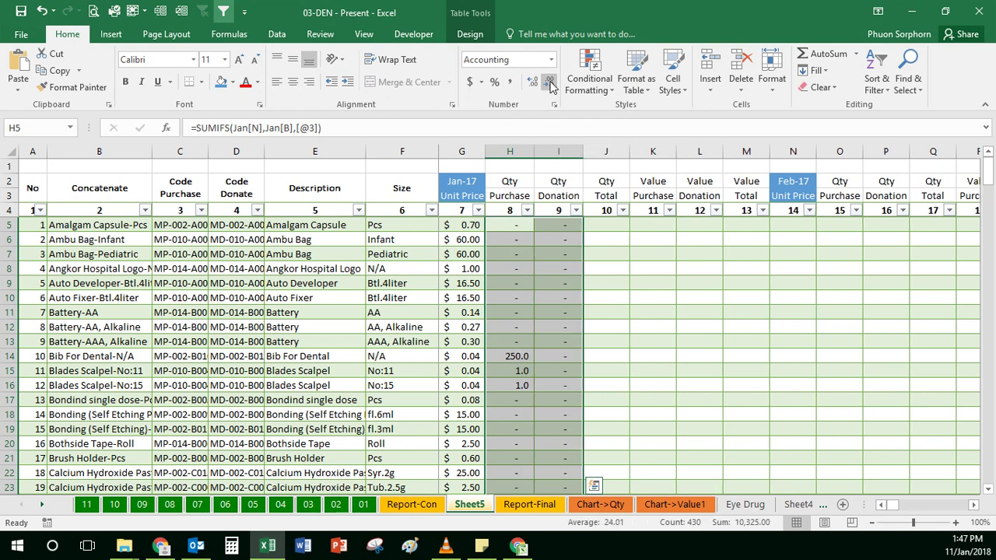
click(549, 84)
click(597, 232)
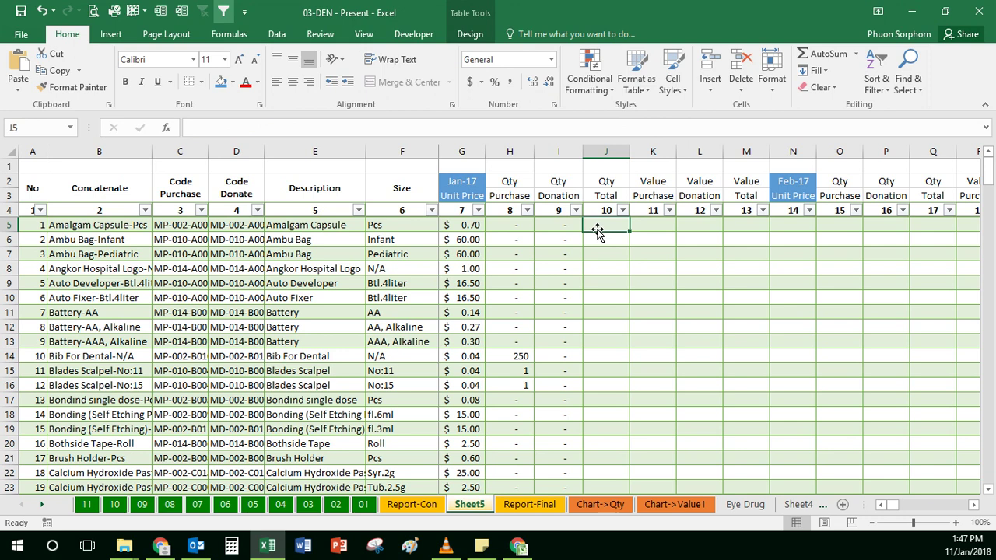
Enter =[@8]+[@9] in J5 to total purchase and donation quantities.
text(=)
key(Left)
key(Left)
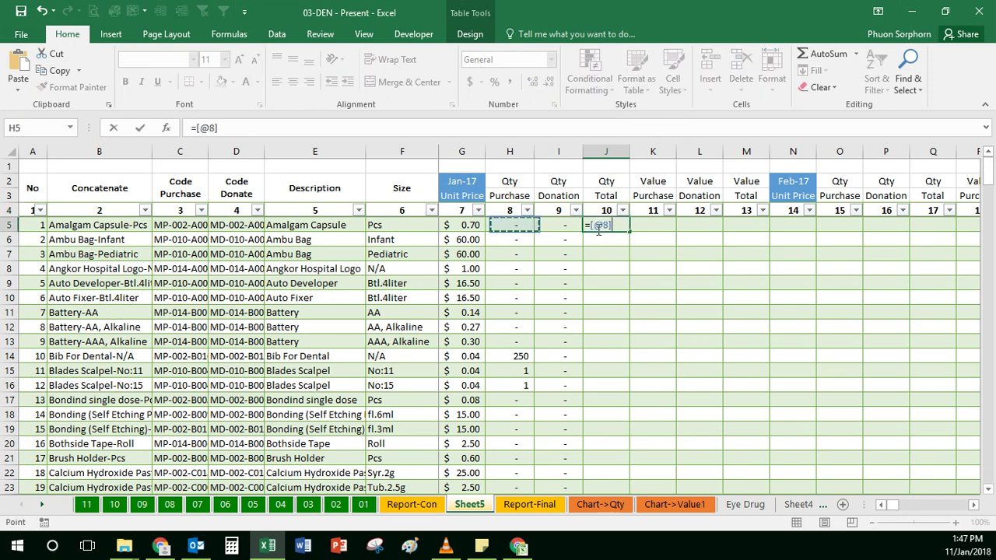
text(+)
key(Left)
key(Return)
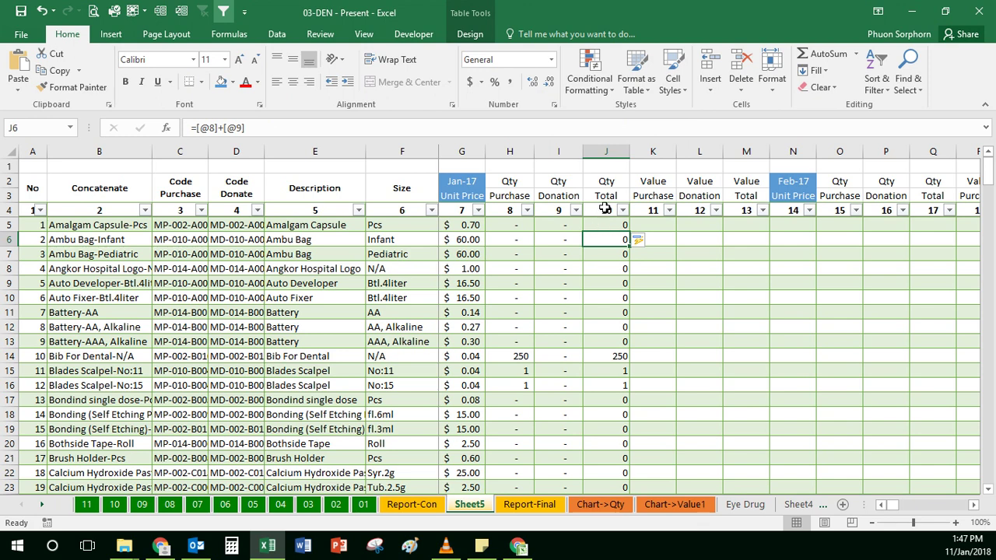
Format the Qty Total column with Comma Style and no decimals.
click(606, 204)
click(511, 82)
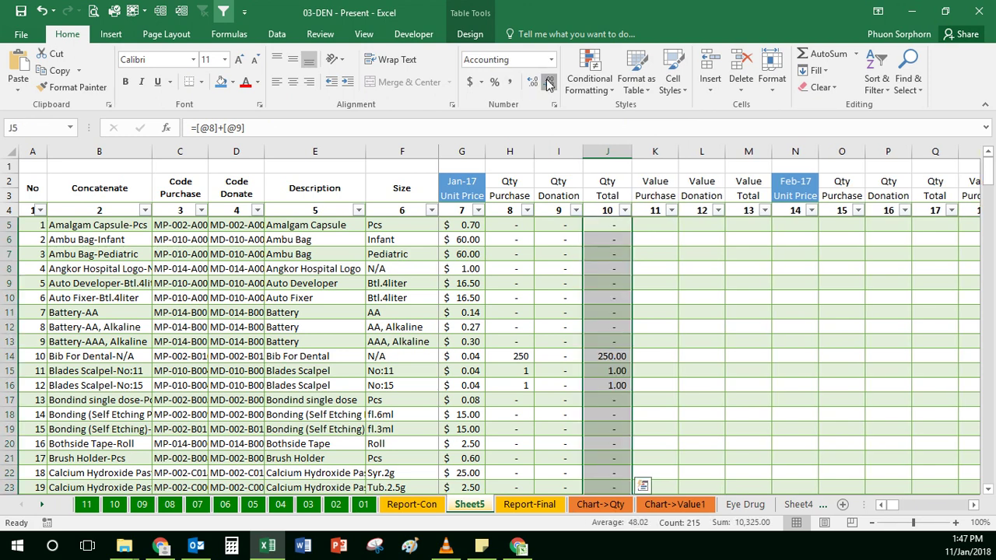
click(549, 82)
click(548, 82)
click(610, 373)
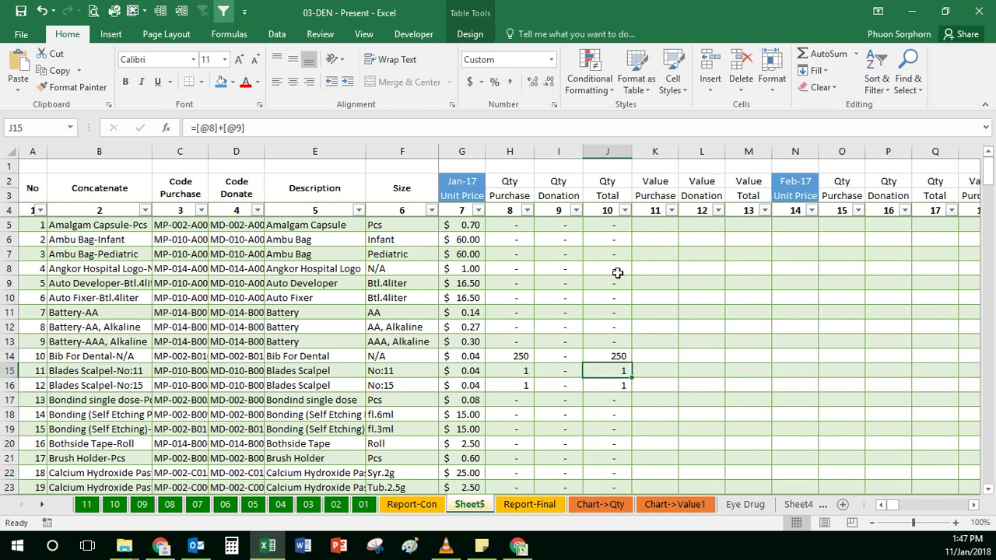
click(658, 227)
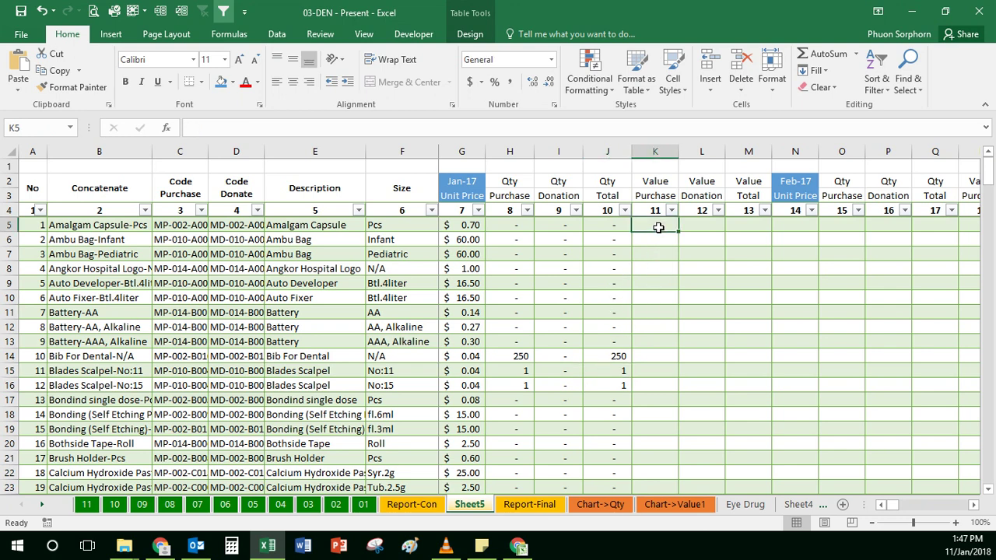
drag(619, 182, 617, 198)
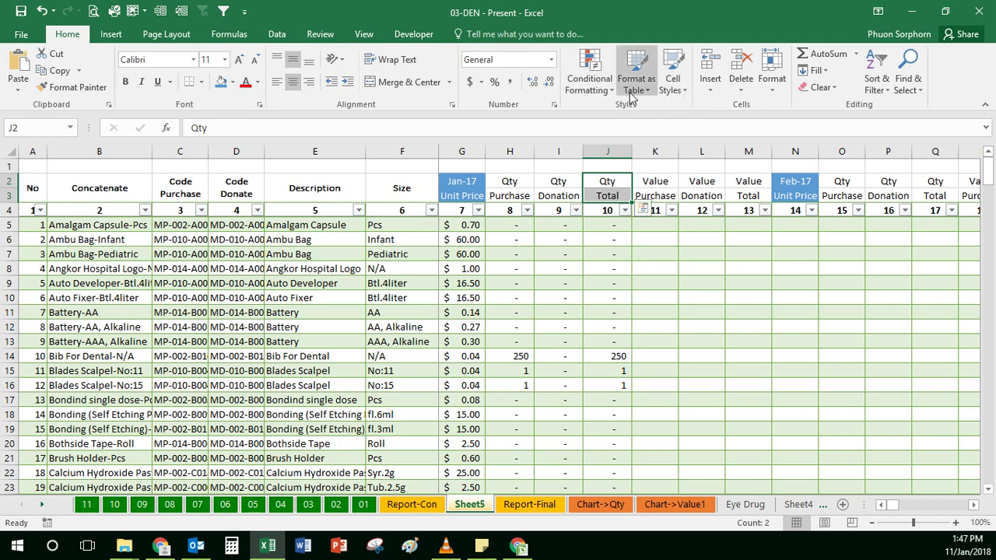
Apply the Accent4 cell style to the Qty Total J2:J3 and Value Total M2:M3 headings.
click(672, 78)
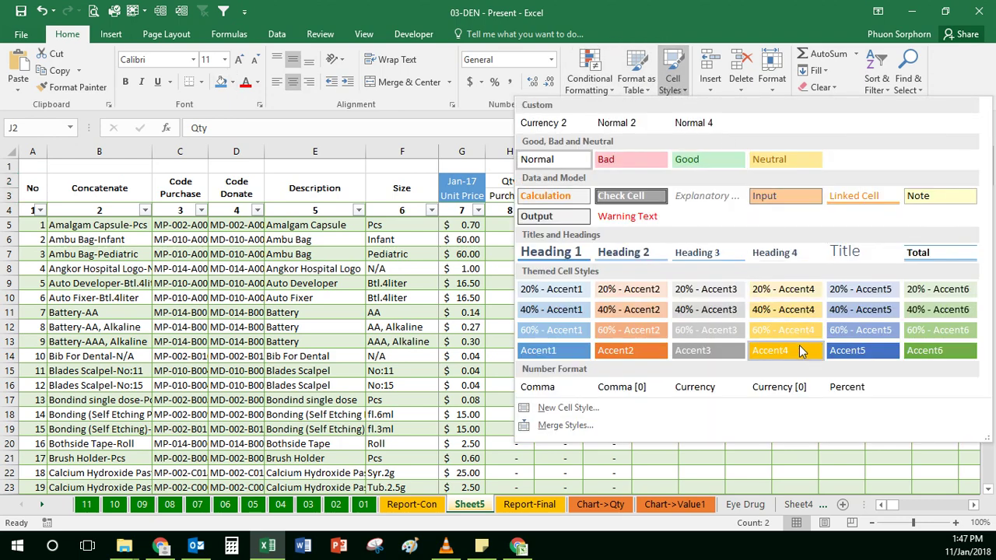
click(770, 351)
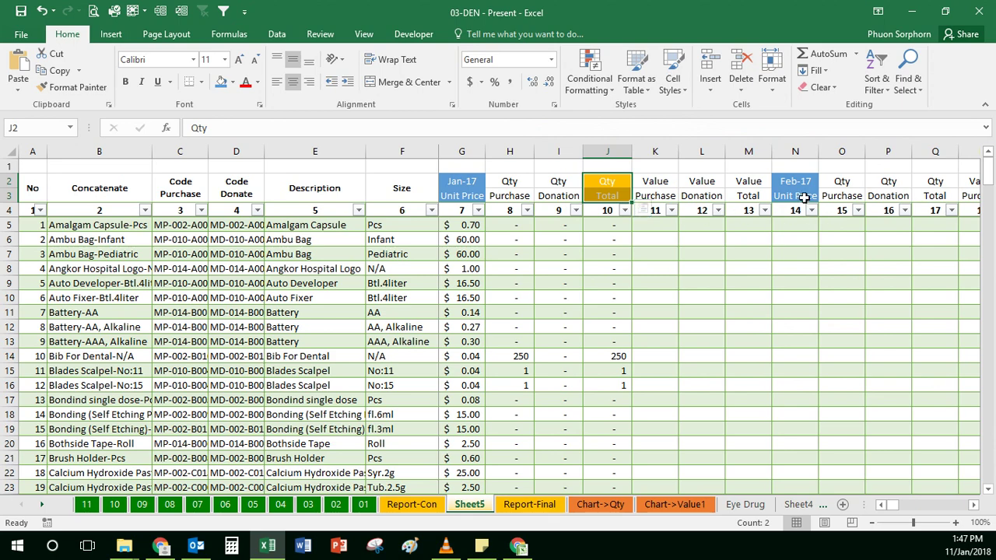
drag(655, 181, 655, 196)
drag(748, 181, 747, 196)
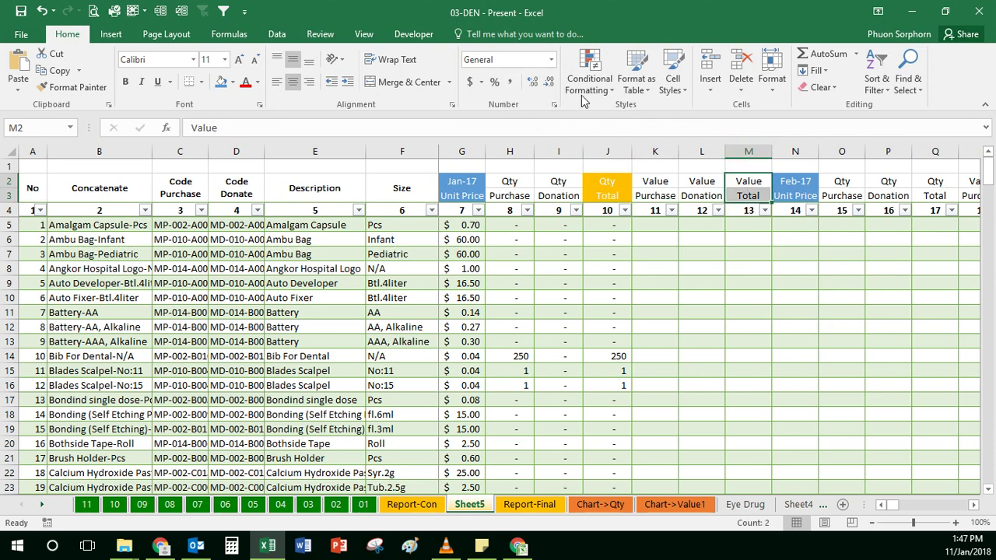
click(673, 86)
click(785, 348)
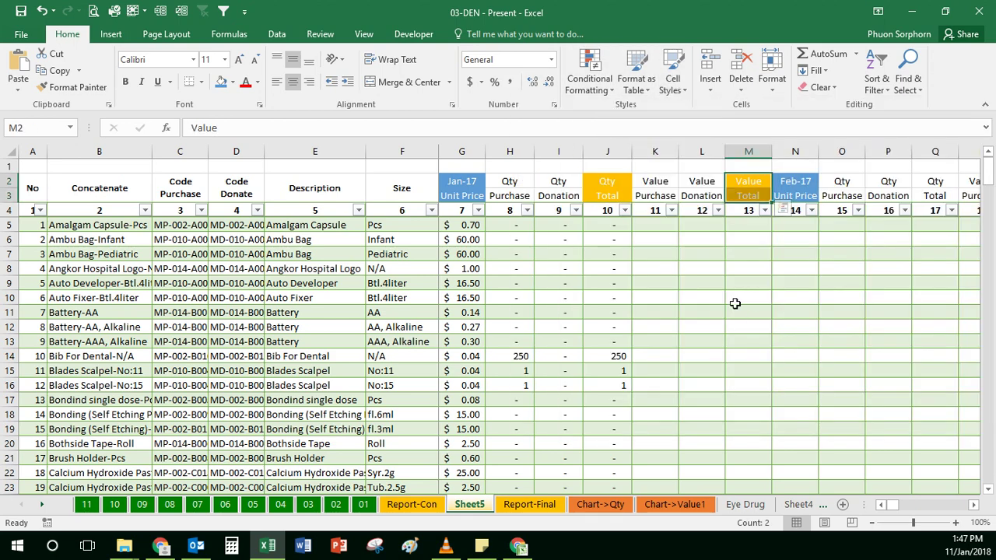
click(700, 282)
click(609, 224)
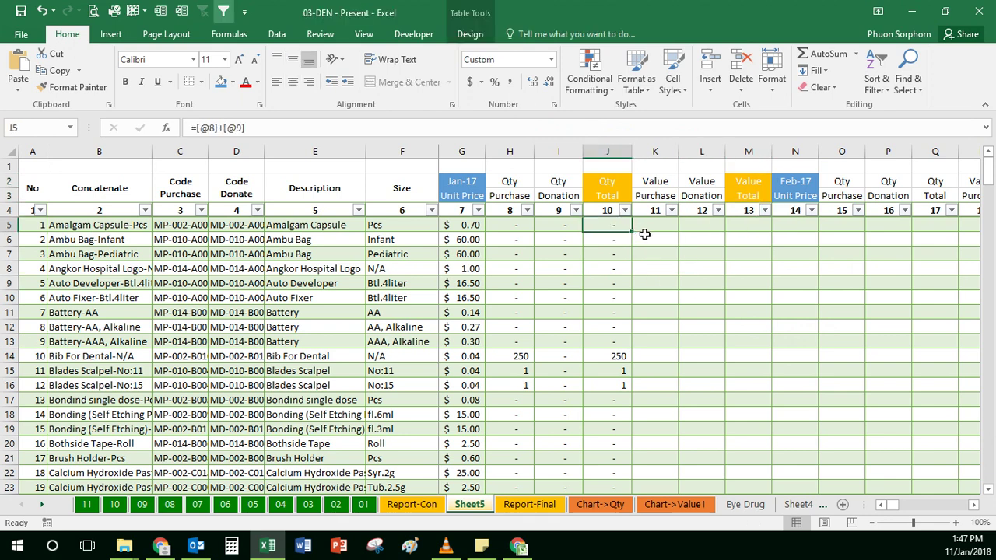
In K5, compute Value Purchase as the row's Qty Purchase times Unit Price.
click(657, 211)
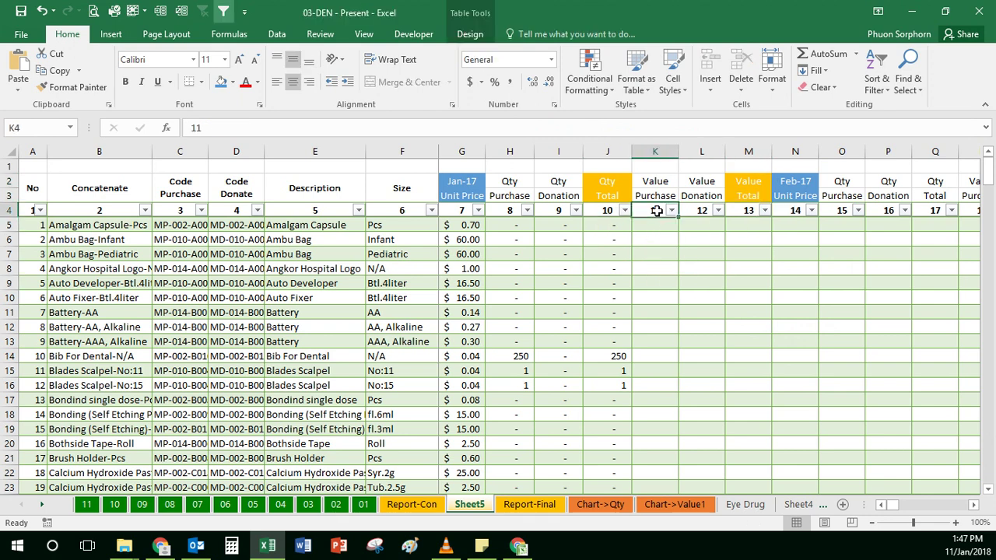
key(Down)
text(=)
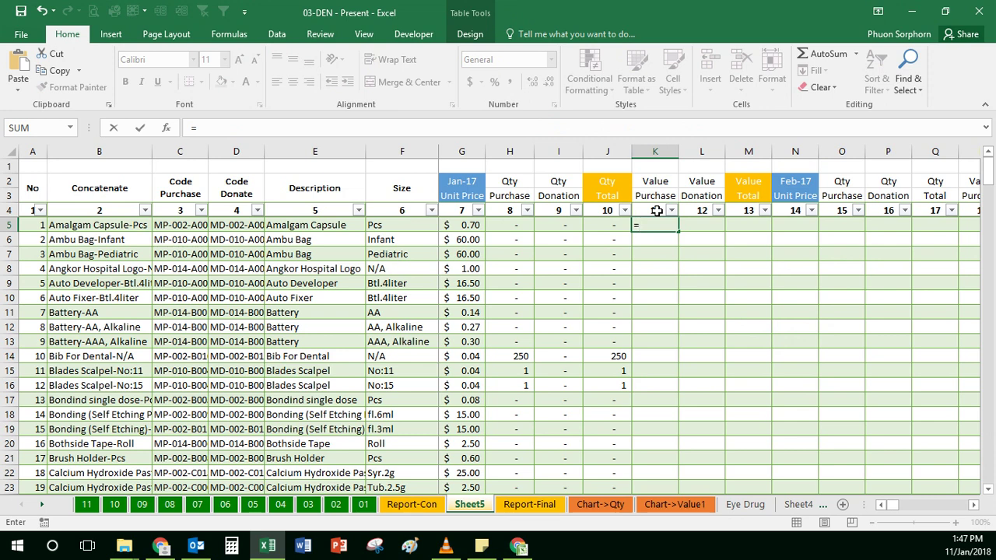
key(Left)
key(Left)
key(Left)
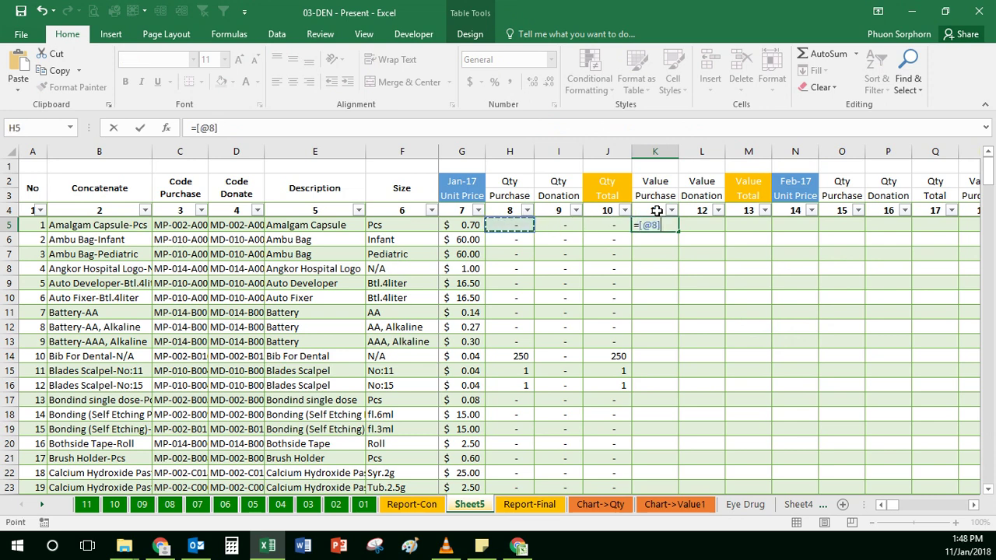
text(*)
key(Left)
key(Left)
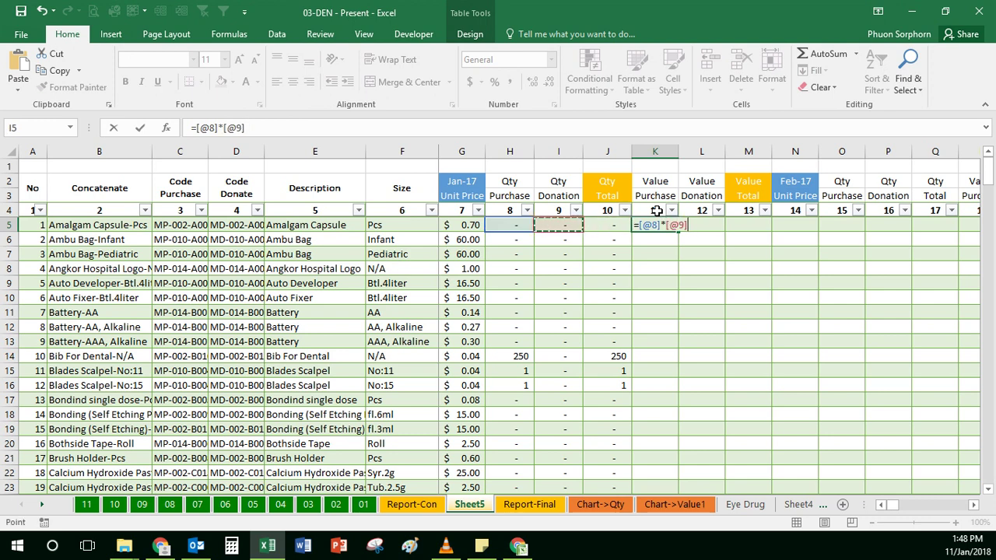
key(Left)
key(Left)
key(Return)
In L5, compute Value Donation as the row's Qty Donation times Unit Price.
key(Up)
key(Right)
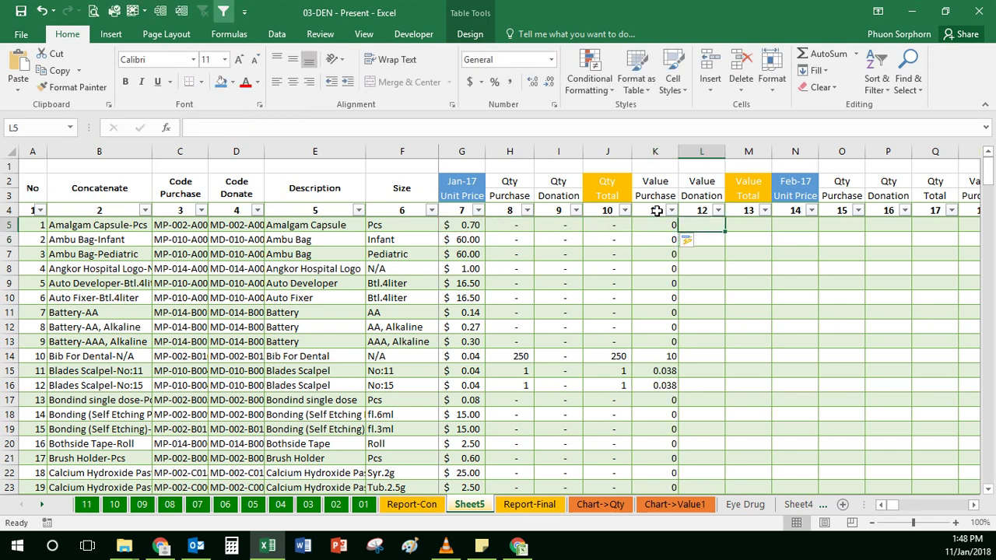
text(=)
key(Left)
key(Left)
key(Left)
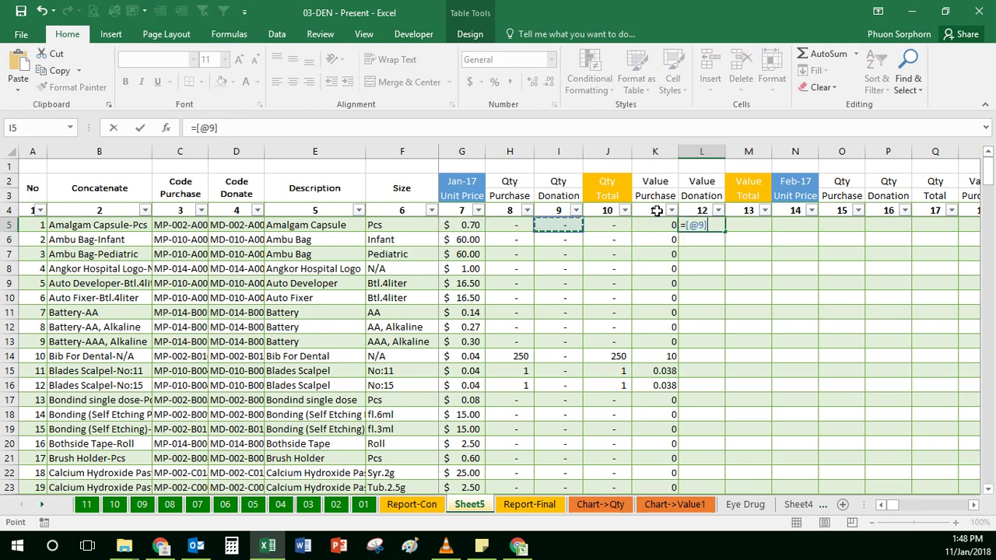
text(*)
key(Left)
key(Left)
key(Left)
key(Left)
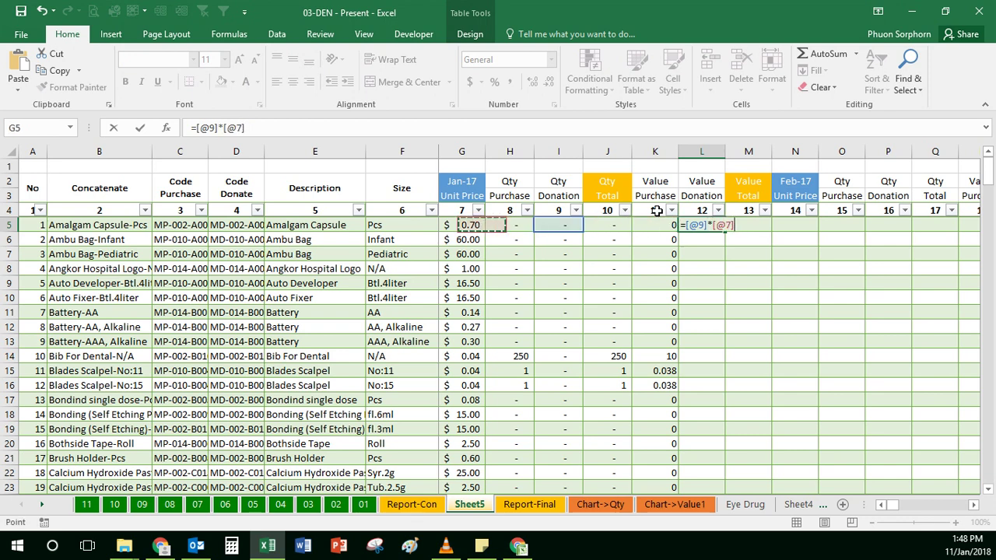
key(Tab)
text(=)
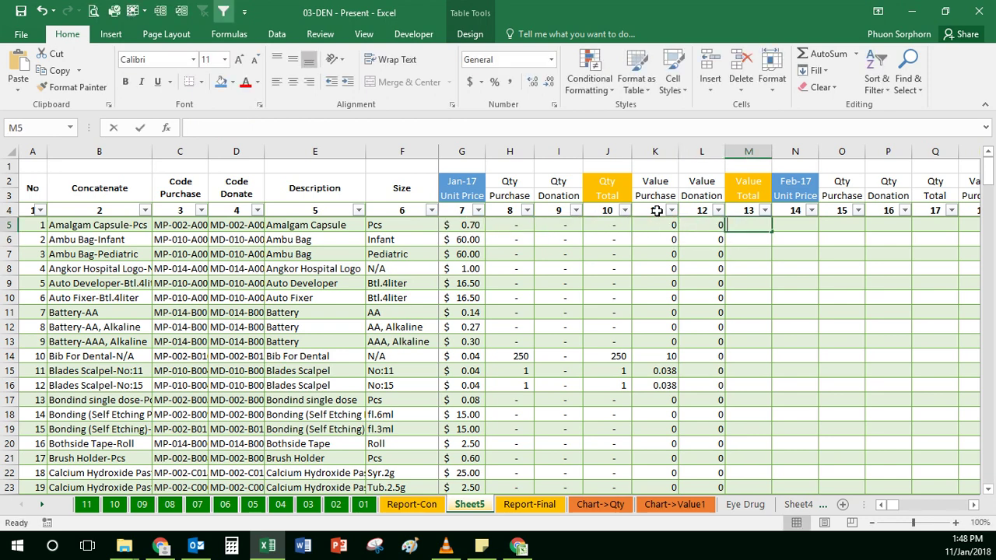
key(Left)
key(Left)
text(+)
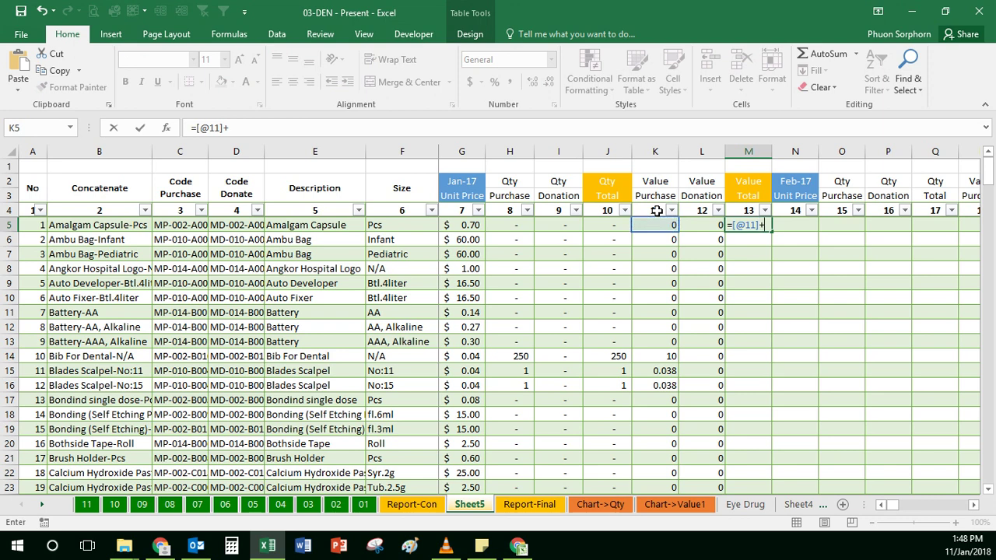
key(Left)
key(Return)
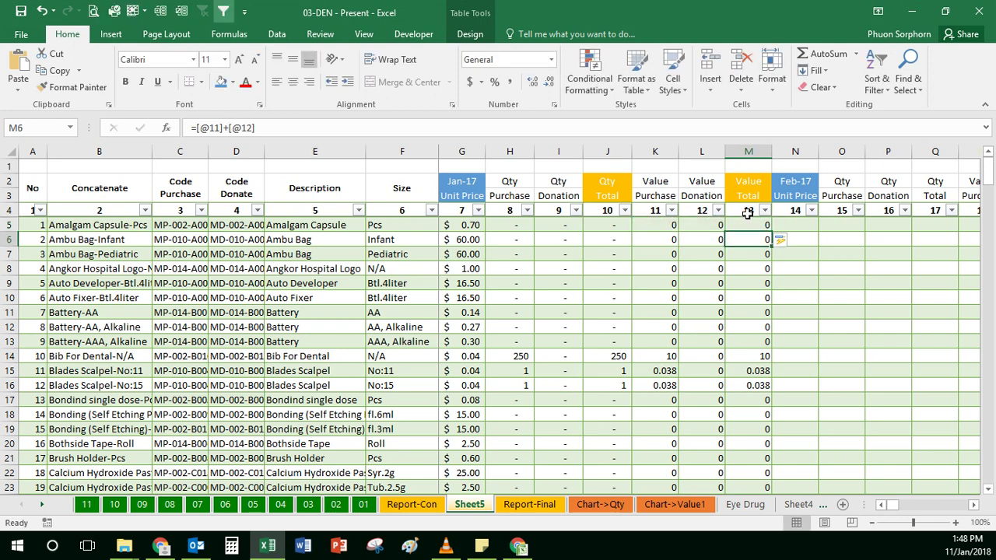
Apply Accounting Number Format to the K:M value columns.
drag(750, 201, 658, 204)
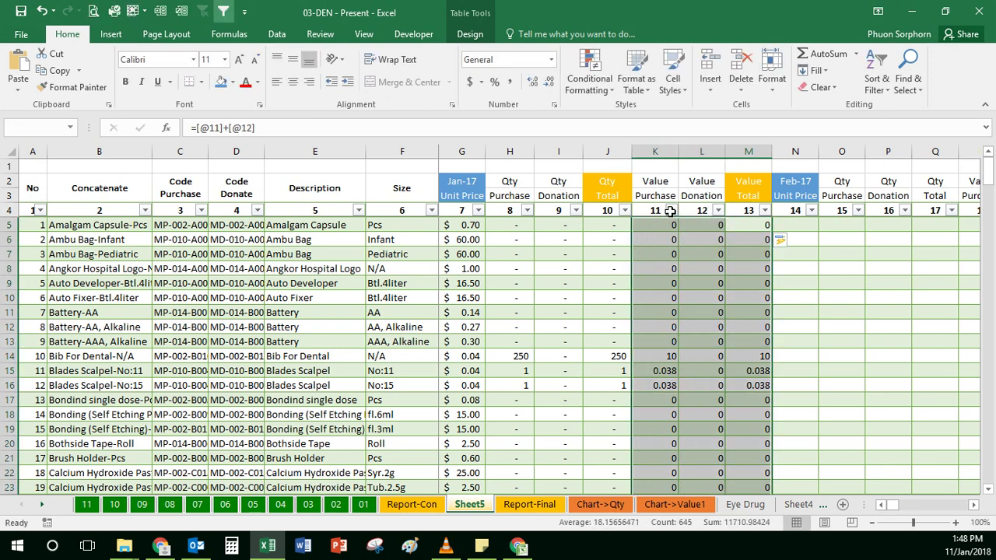
click(469, 81)
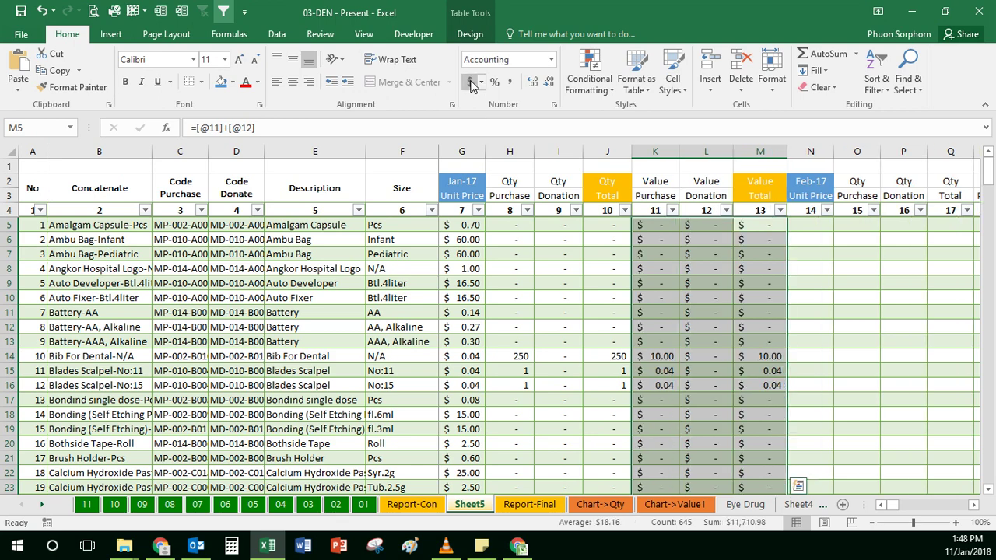
click(742, 397)
Jump to the empty cell just below the table's last row.
key(ctrl+Down)
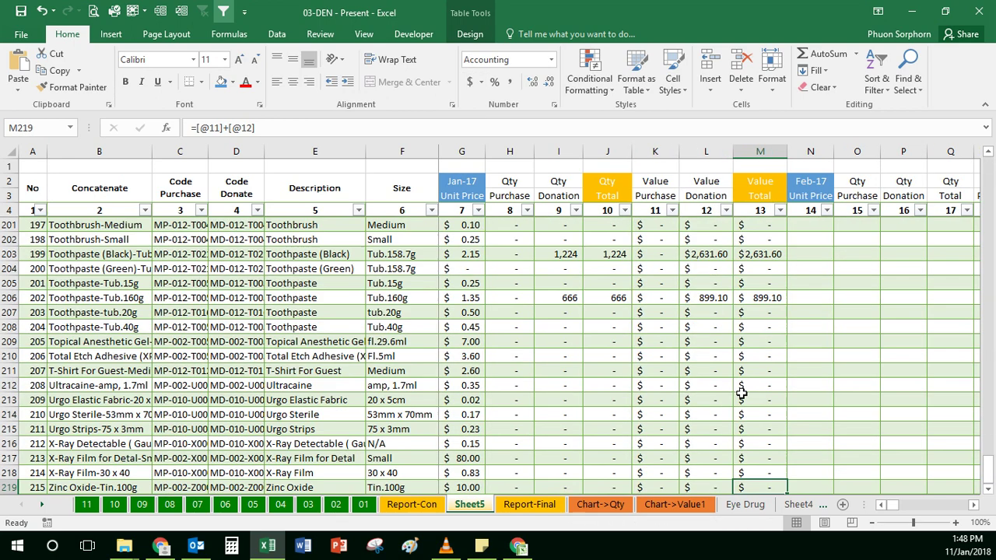
key(Down)
key(Down)
key(Left)
key(Up)
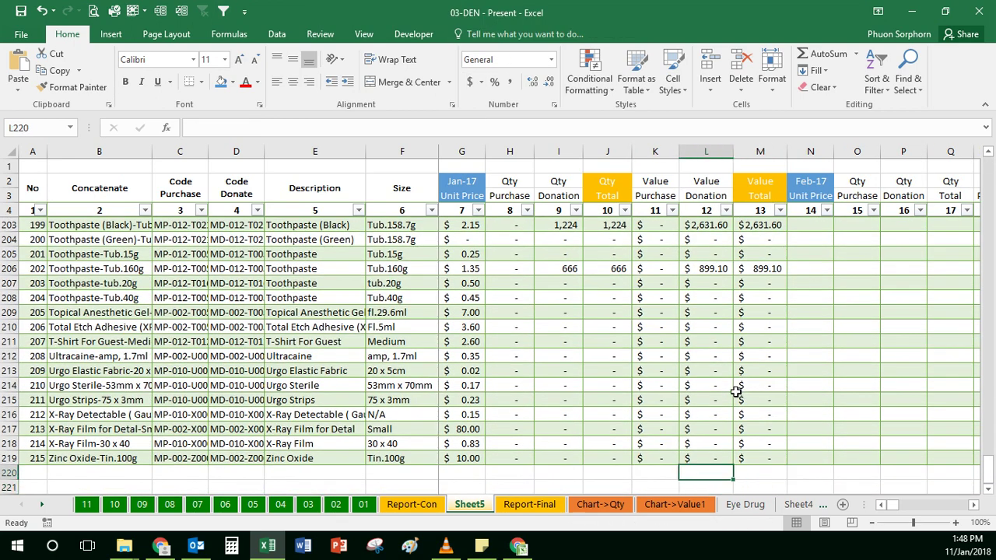
Turn on the table's Total Row from Table Tools Design.
click(674, 443)
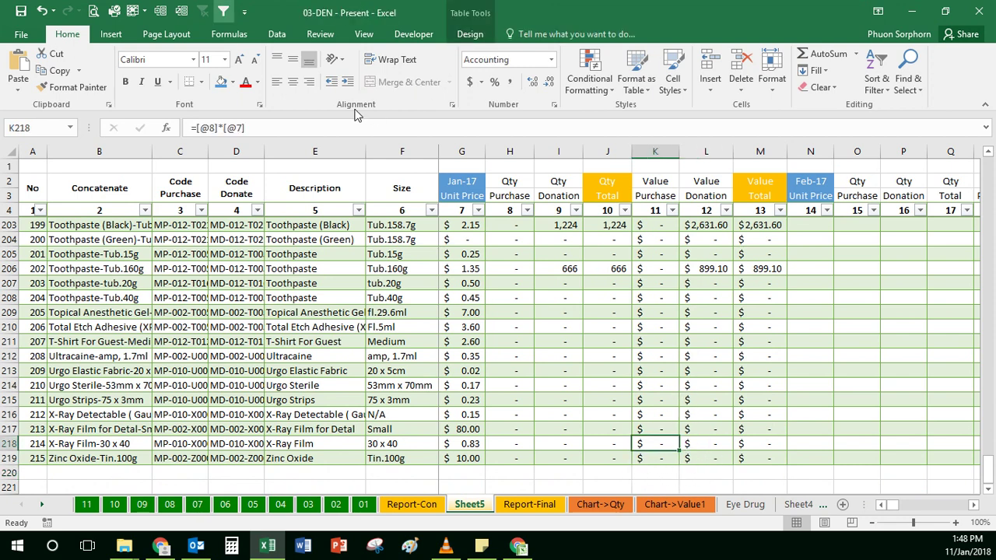
click(479, 33)
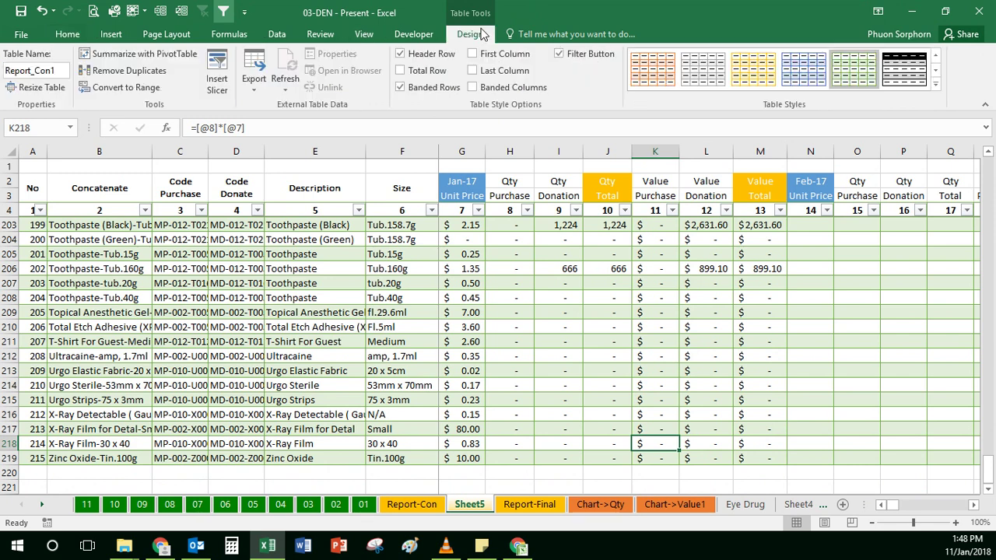
click(400, 71)
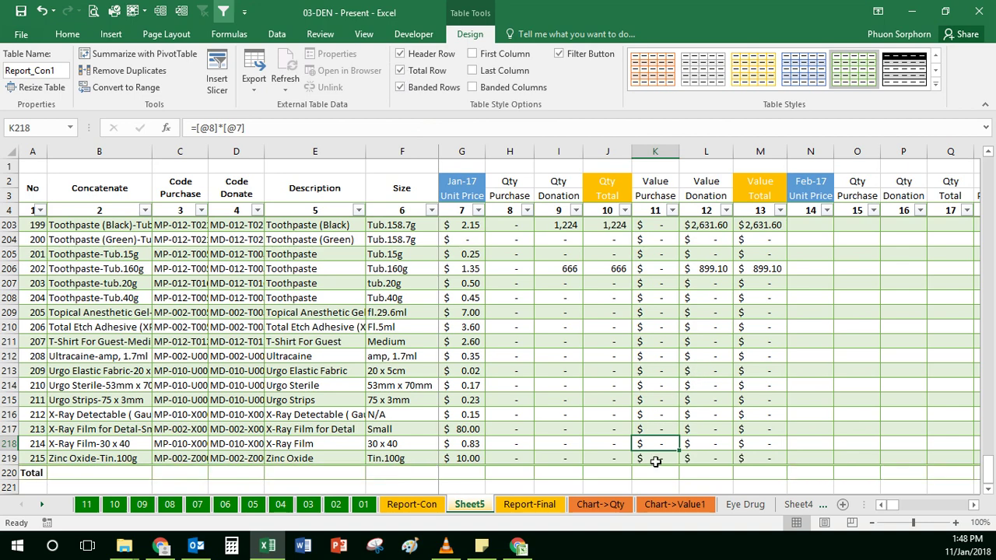
Sum Value Purchase in K220 and extend it to M220 ($343.96, $5,511.53, $5,855.49).
scroll(656, 461, down, 1)
click(661, 429)
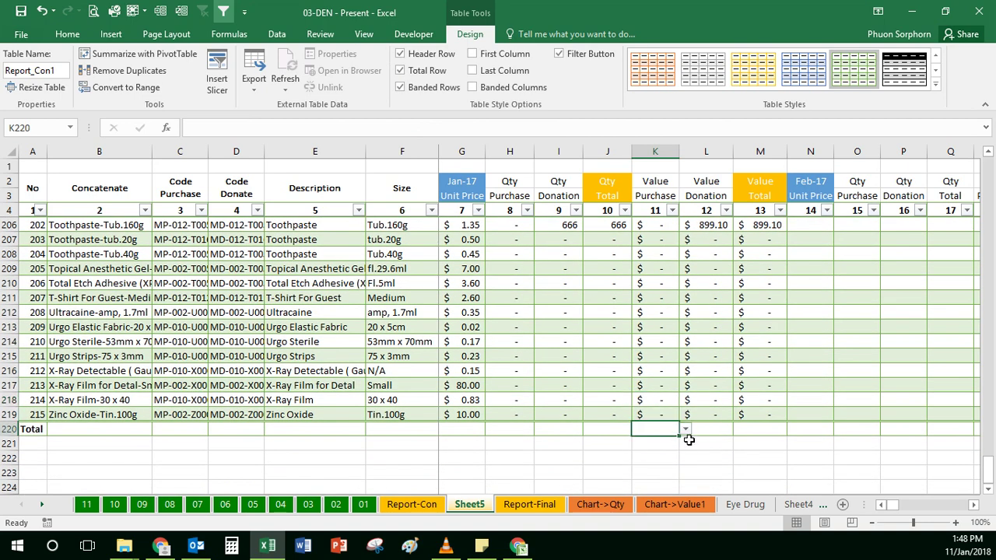
click(686, 430)
click(663, 387)
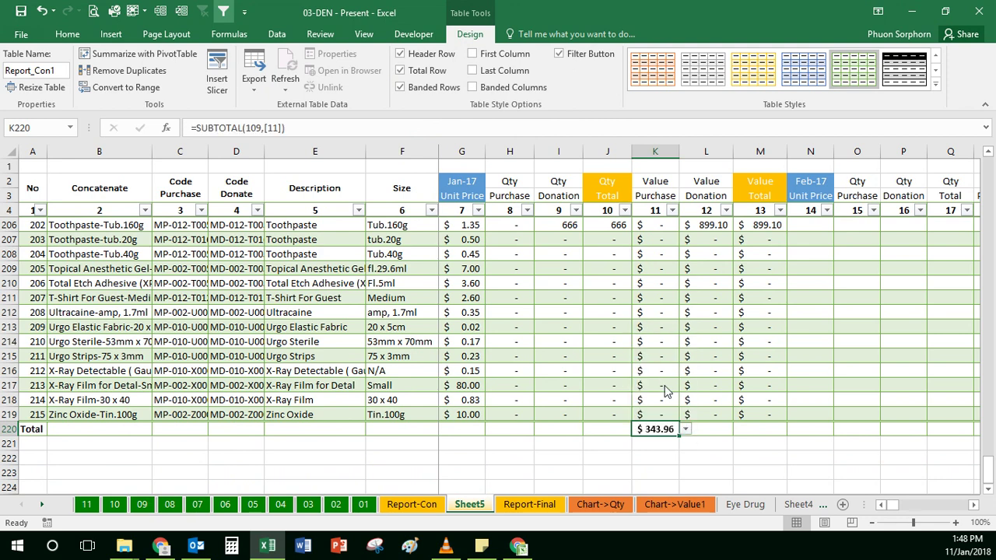
drag(682, 437, 763, 424)
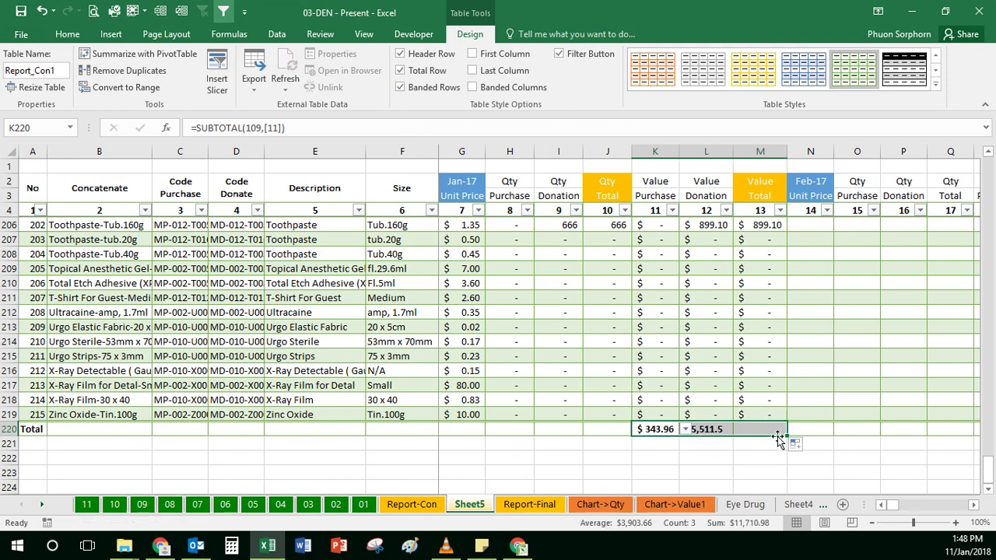
Copy the purchase and donation totals in K220:L220.
click(763, 424)
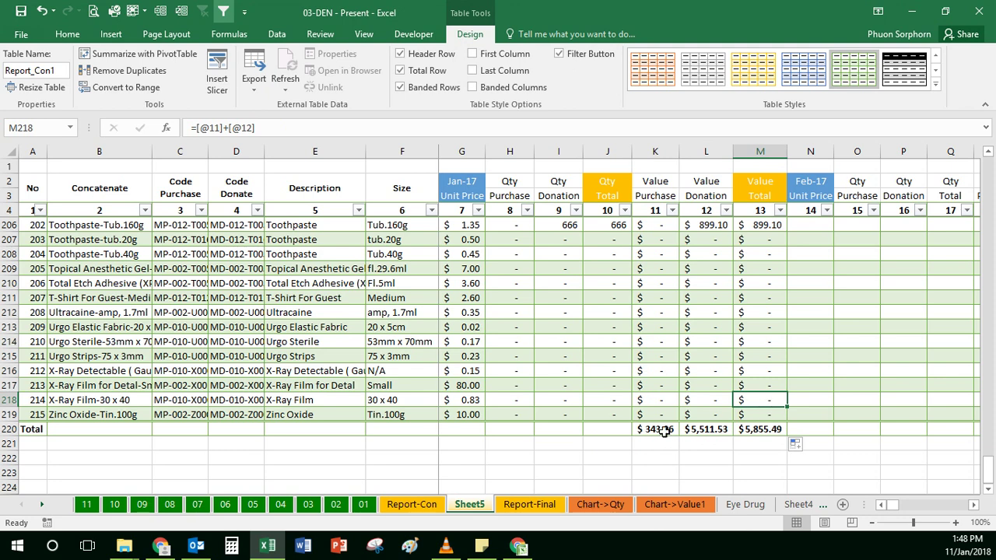
drag(662, 430, 710, 430)
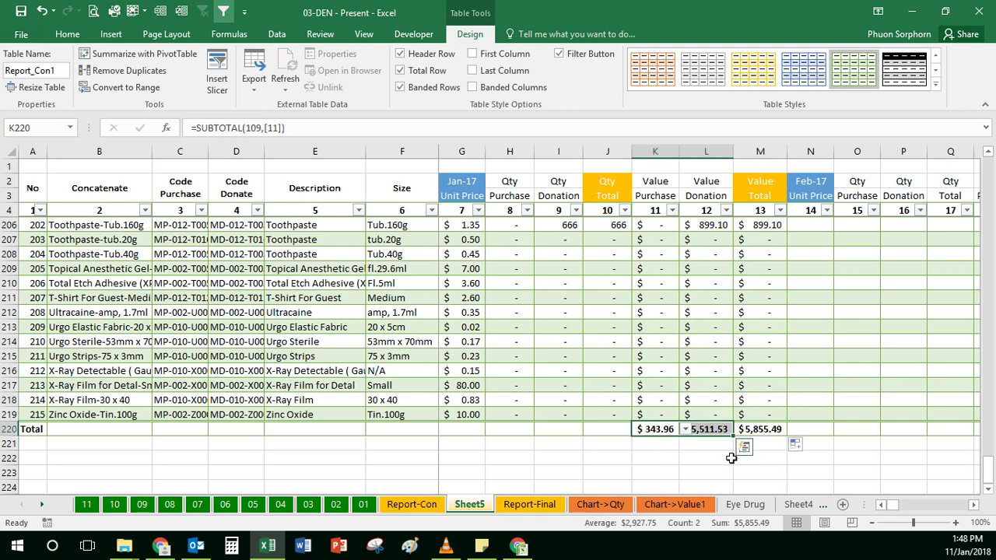
key(ctrl+c)
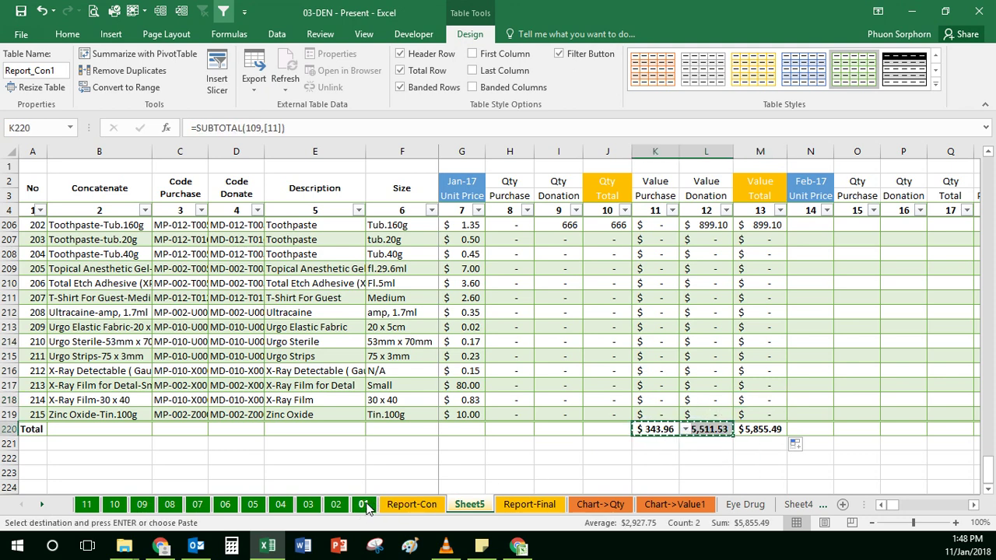
Paste the Sheet5 totals into W212, below sheet 01's Purchase total.
click(364, 505)
click(753, 433)
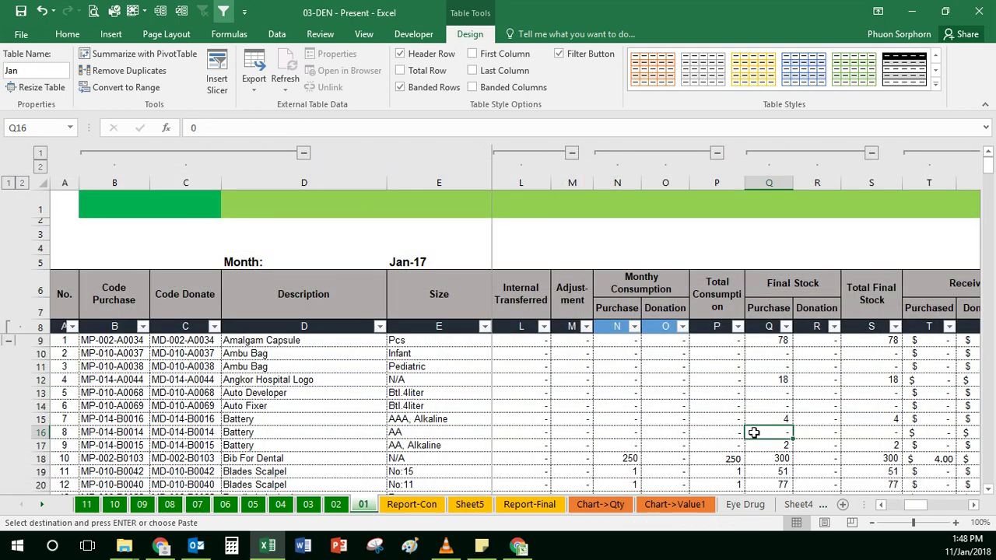
key(ctrl+Down)
key(Down)
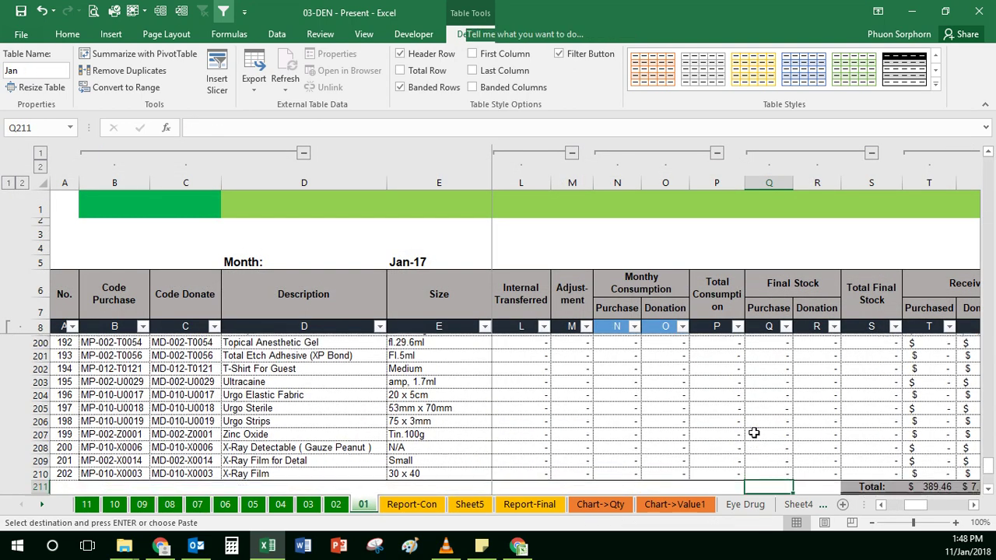
key(Down)
key(Right)
key(Right)
key(Right)
key(Right)
key(Right)
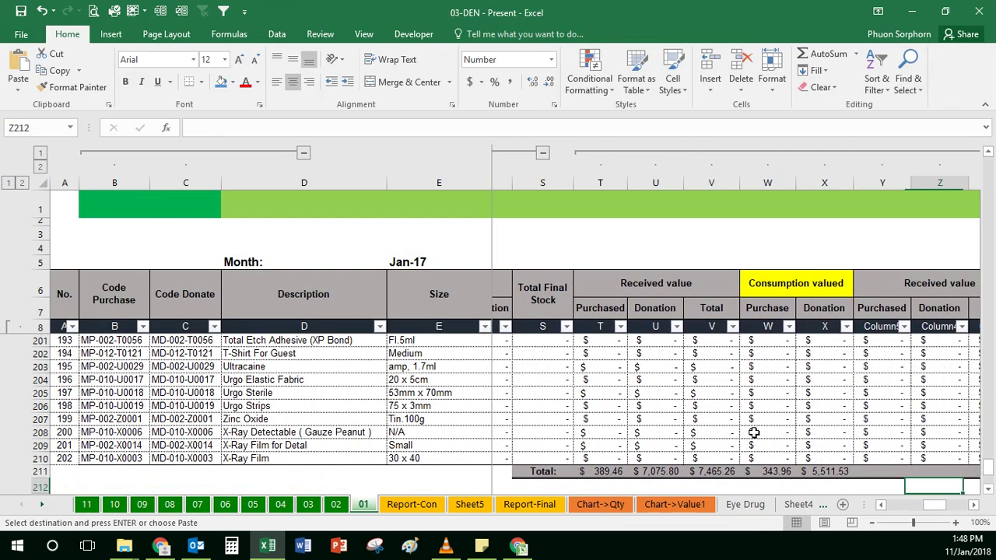
key(Down)
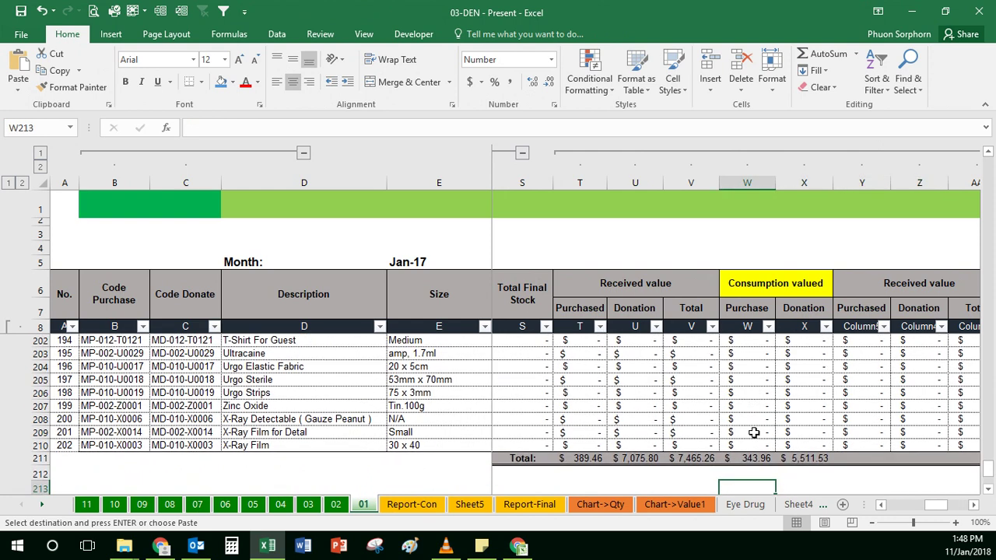
key(Up)
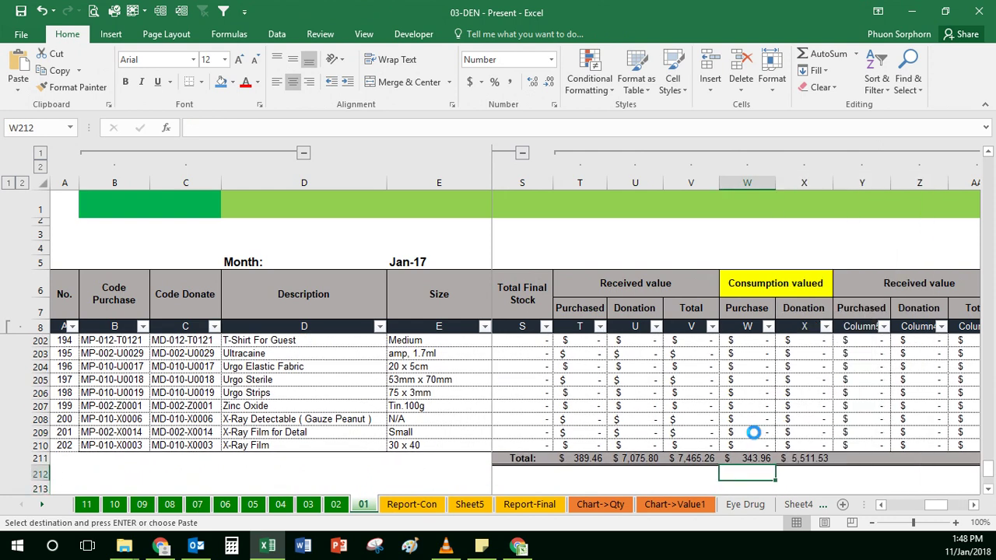
key(ctrl+v)
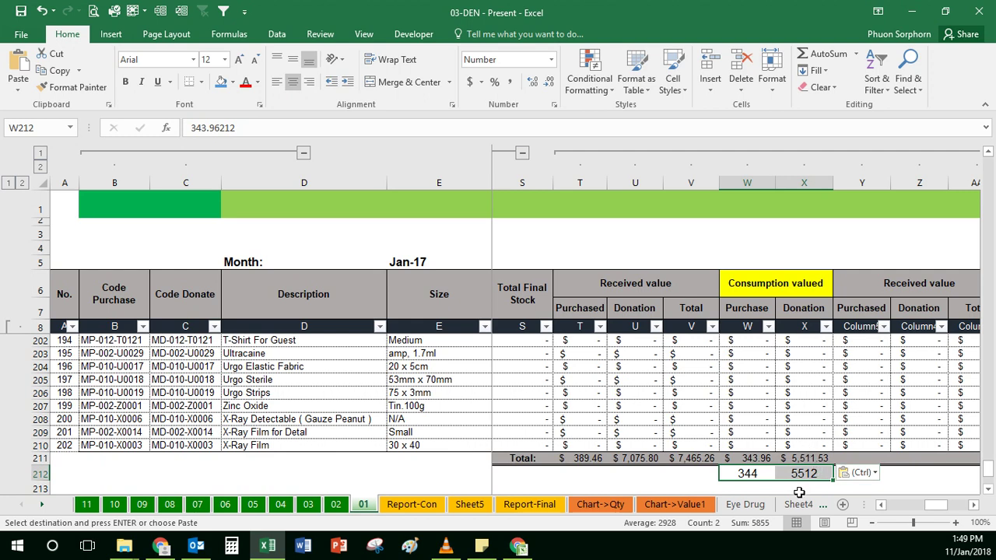
Format the pasted totals as accounting values, then select Sheet5 cell J220.
click(509, 82)
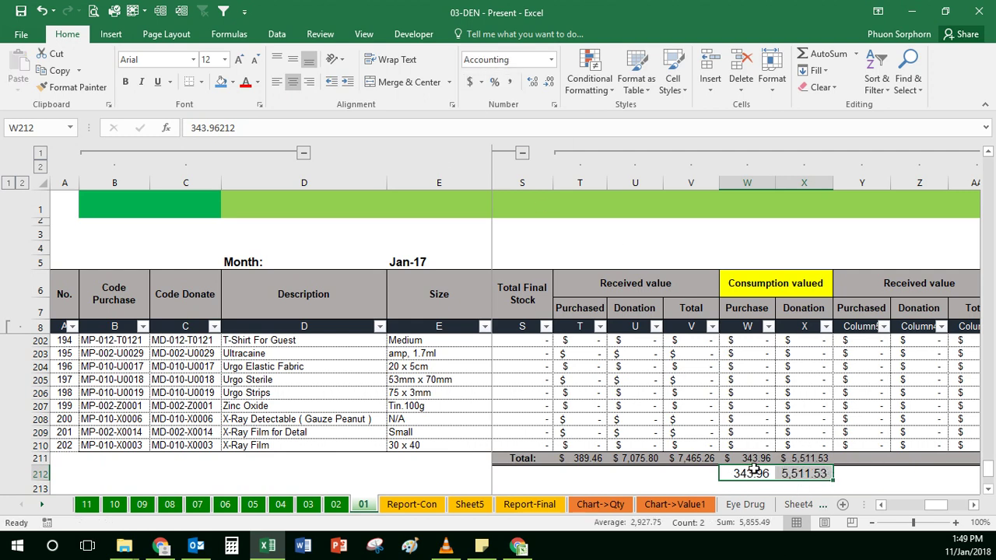
click(468, 508)
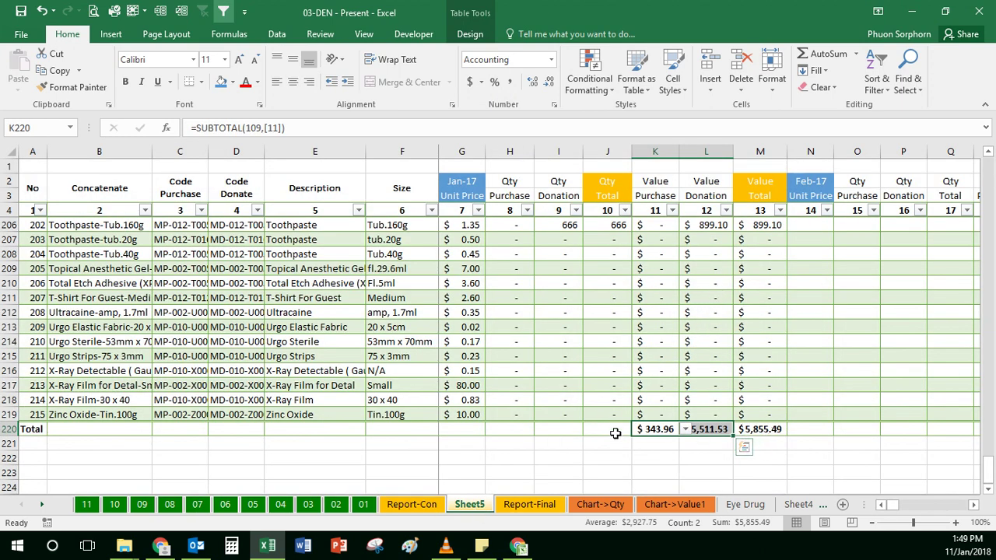
click(607, 429)
Enter a right-aligned 'Total' label in J220 and delete the old label in A220.
text(T)
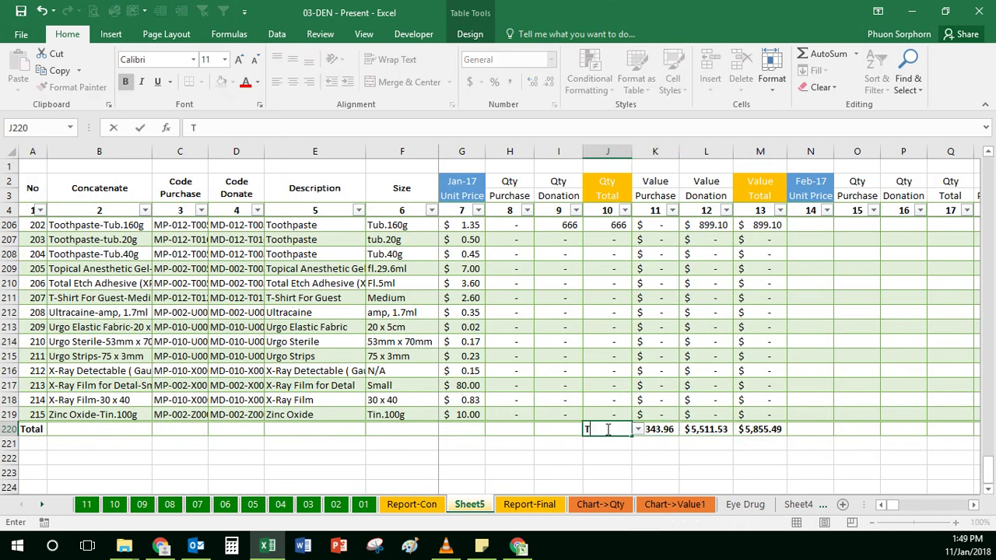
text(otal)
key(Tab)
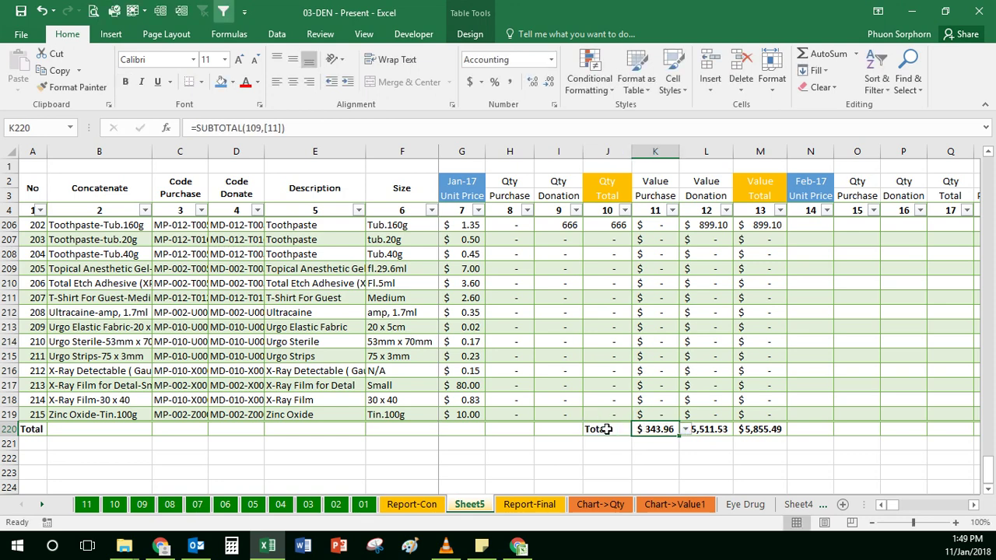
click(607, 429)
click(309, 83)
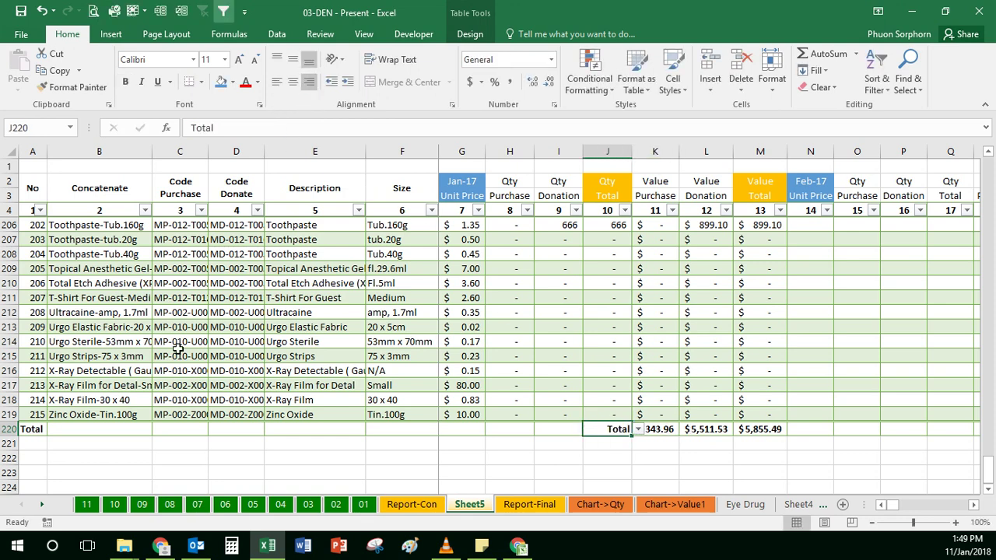
click(29, 426)
key(Delete)
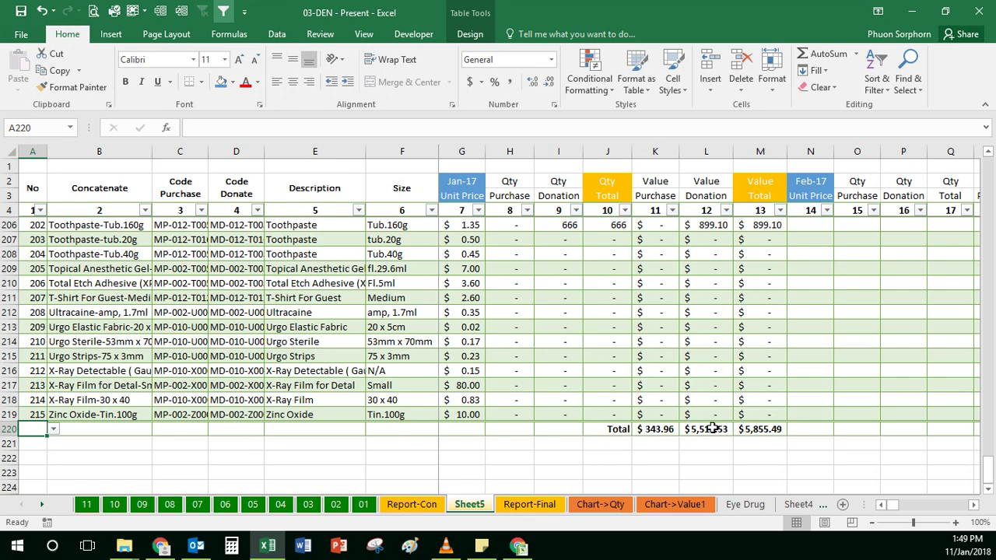
Check the Value Donation and M220 Value Total SUBTOTAL formulas.
click(713, 429)
click(772, 431)
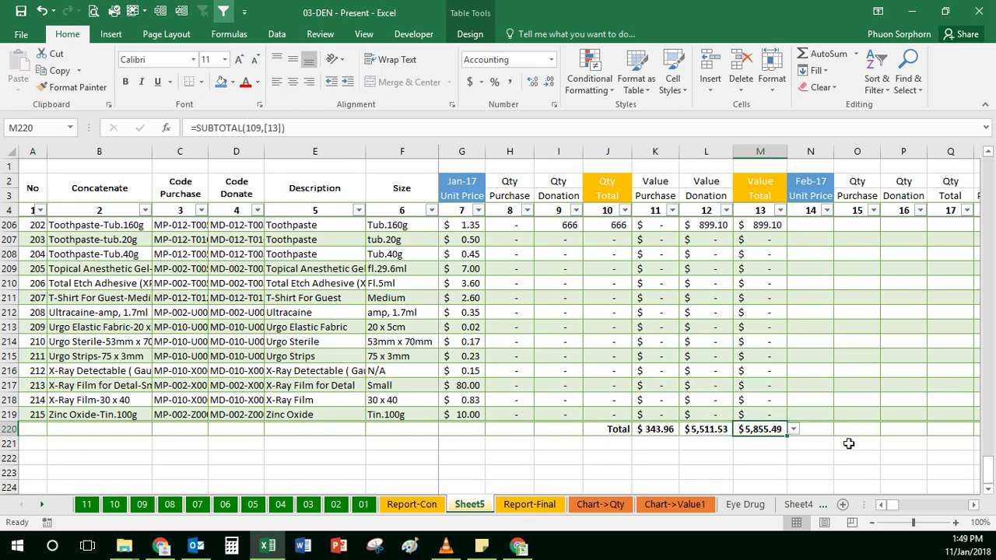
scroll(844, 447, up, 5)
scroll(843, 450, up, 3)
scroll(841, 450, down, 2)
scroll(842, 450, down, 1)
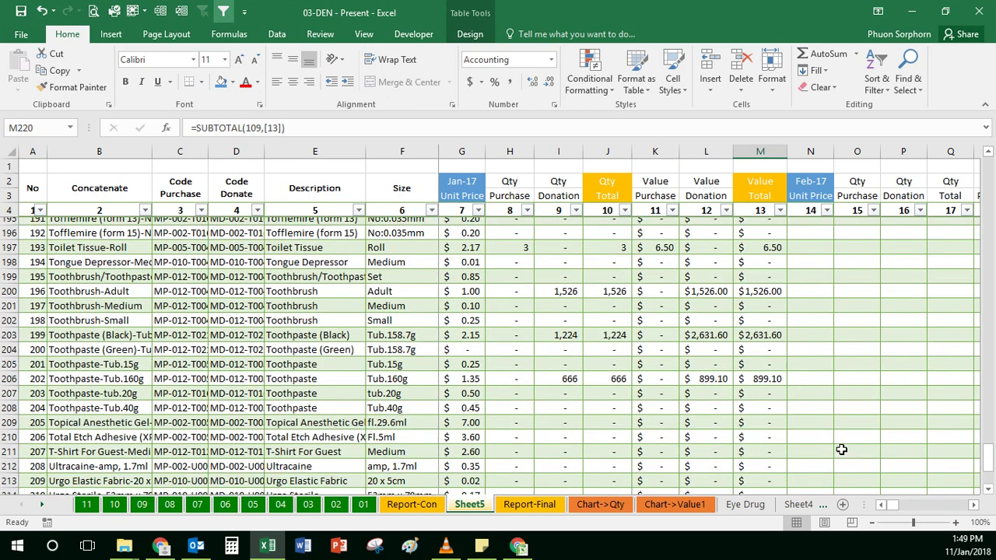
scroll(841, 449, down, 3)
click(796, 408)
In N5, enter =SUMIFS(Report_Con[14],Report_Con[3],[@3]) to fill Feb-17 Unit Price.
key(ctrl+Up)
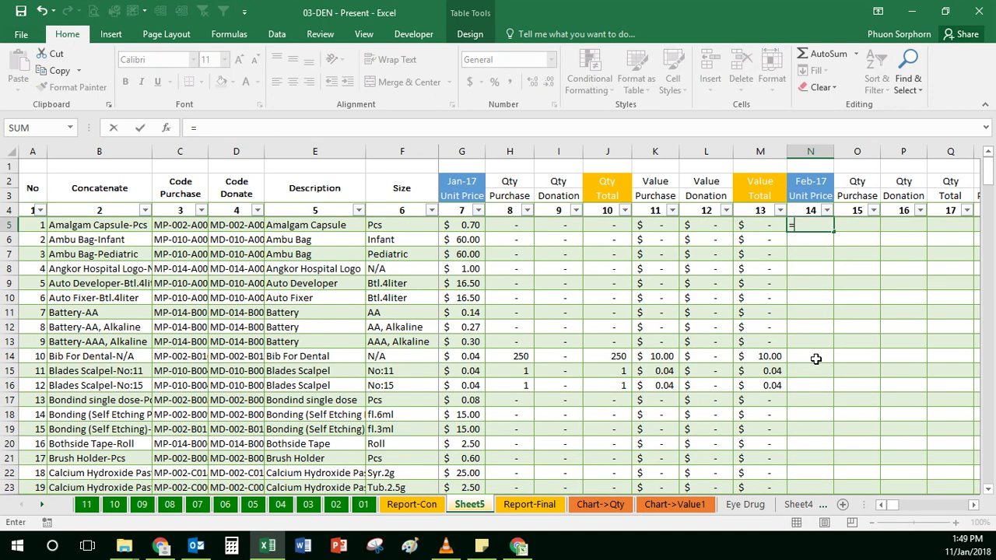
text(=sumifs)
key(Tab)
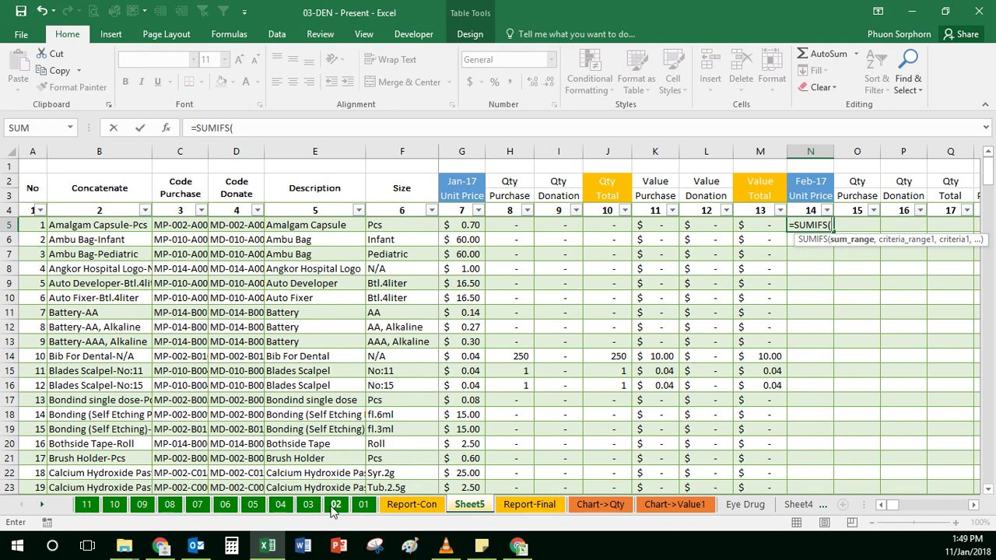
click(412, 507)
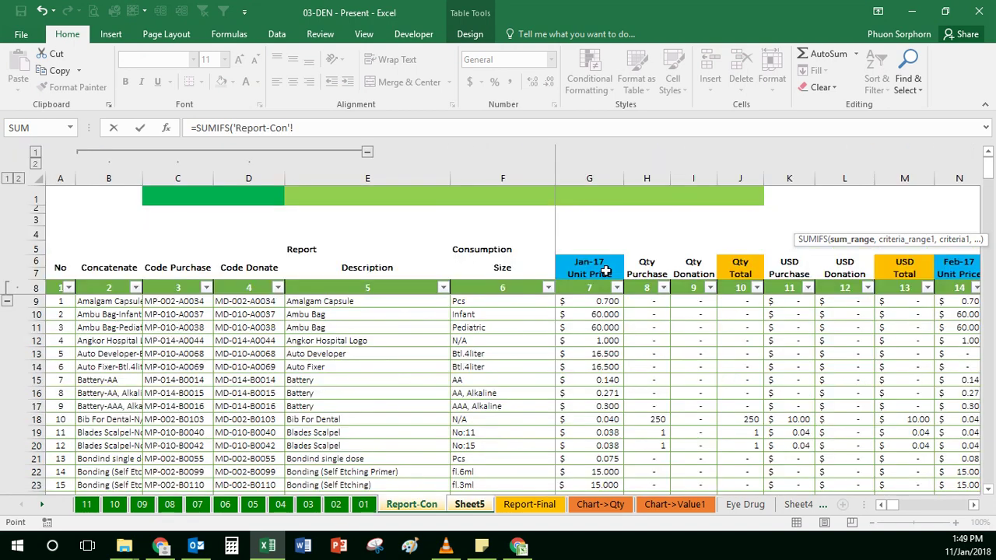
click(953, 281)
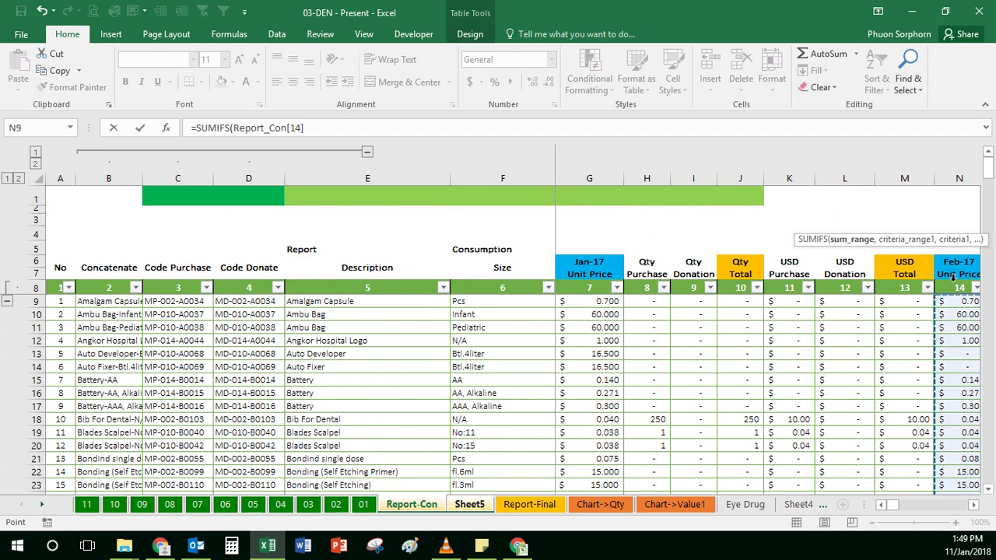
text(,)
click(181, 281)
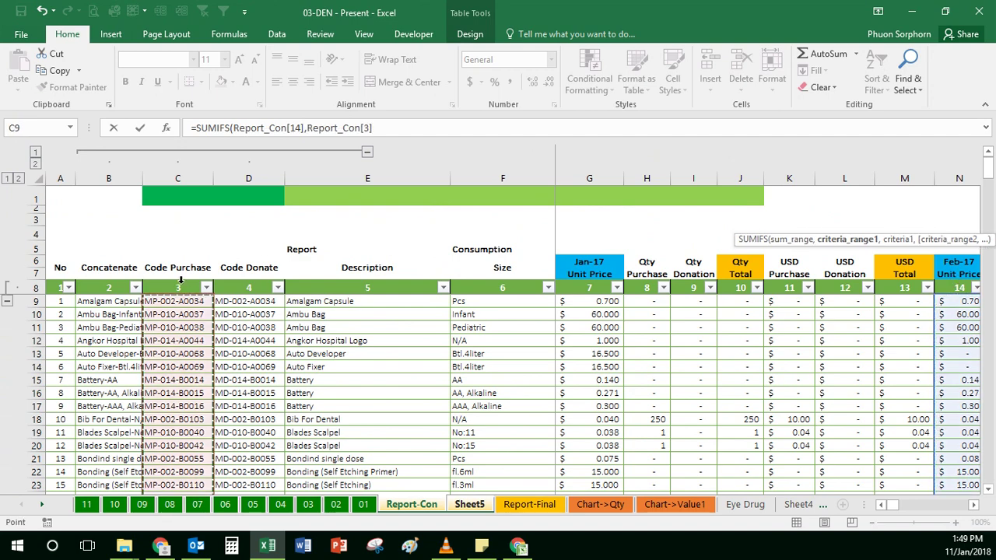
text(,)
click(469, 504)
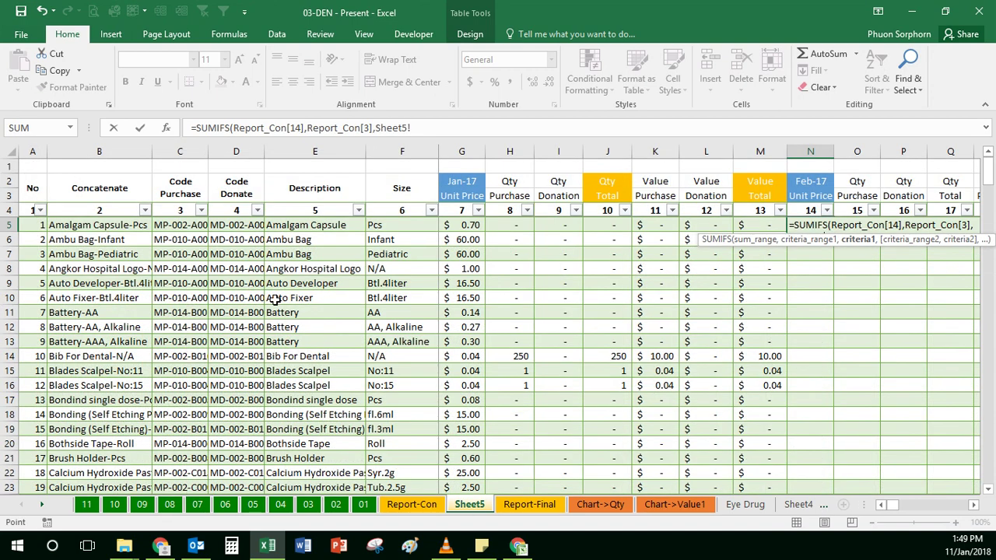
click(188, 224)
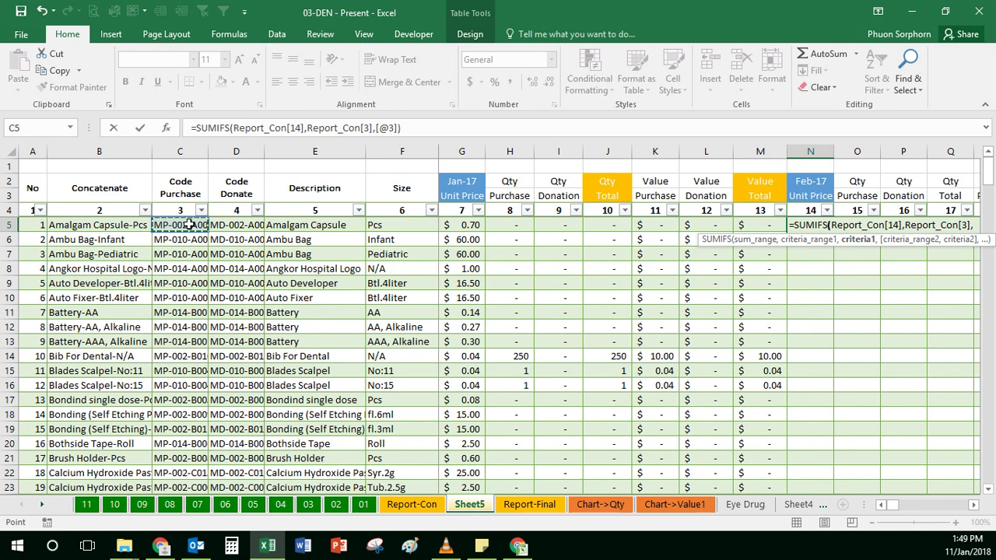
key(Return)
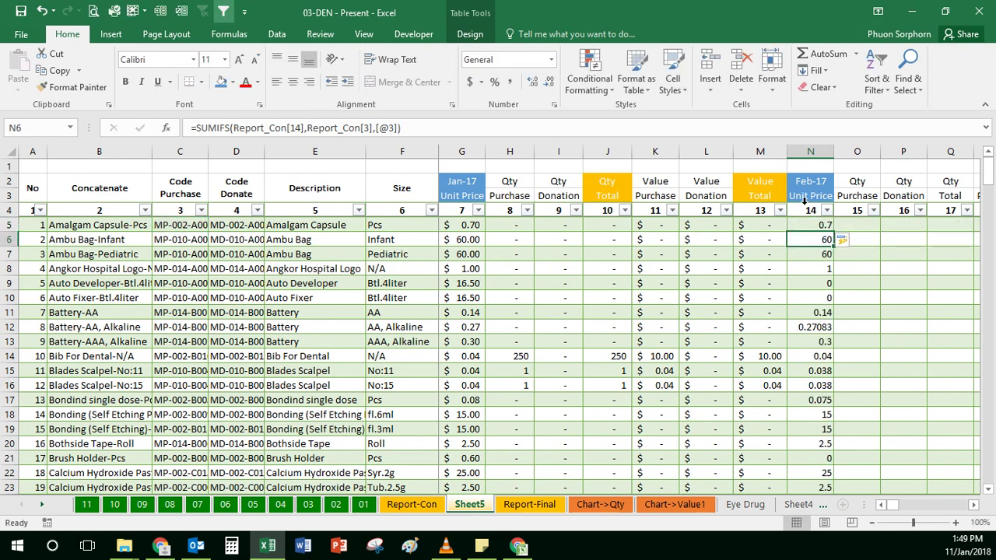
Apply Accounting format to the Feb-17 Unit Price column and copy it.
click(805, 201)
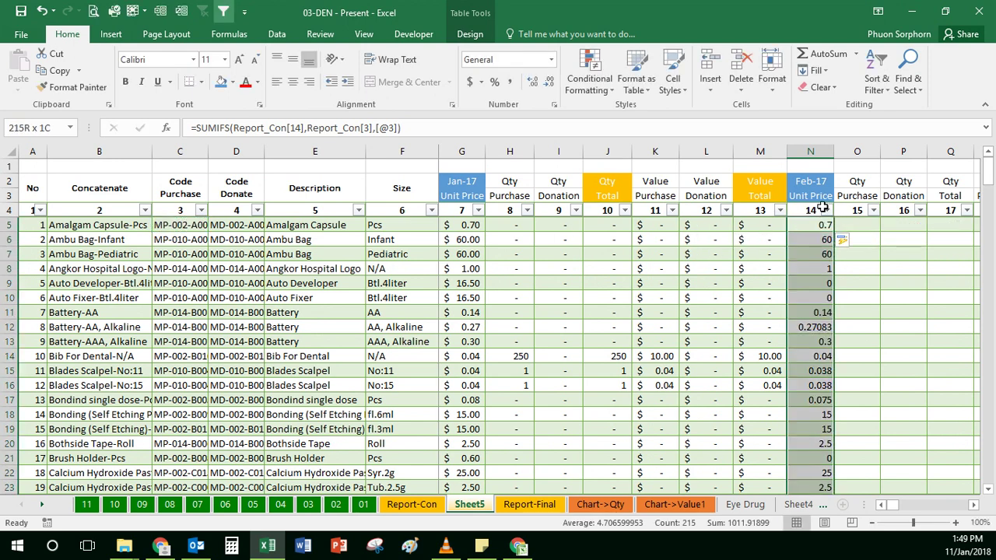
click(469, 82)
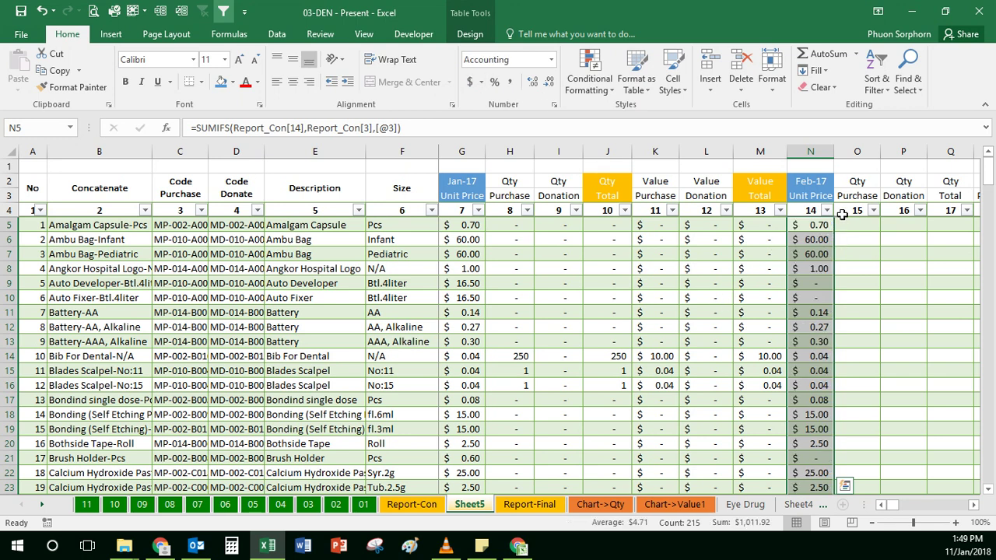
key(ctrl+c)
Paste the copied Feb-17 unit prices back as plain values.
right_click(811, 297)
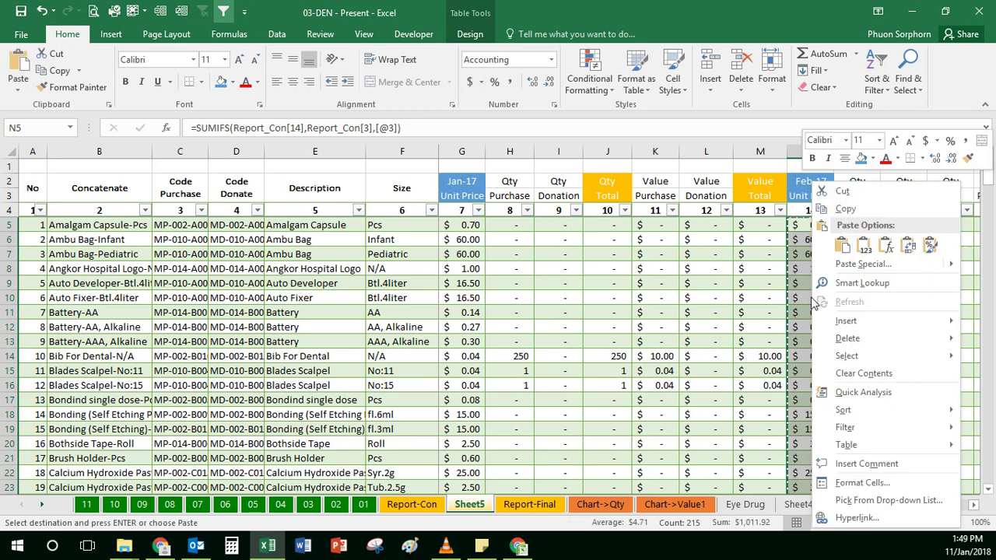
click(866, 244)
key(Right)
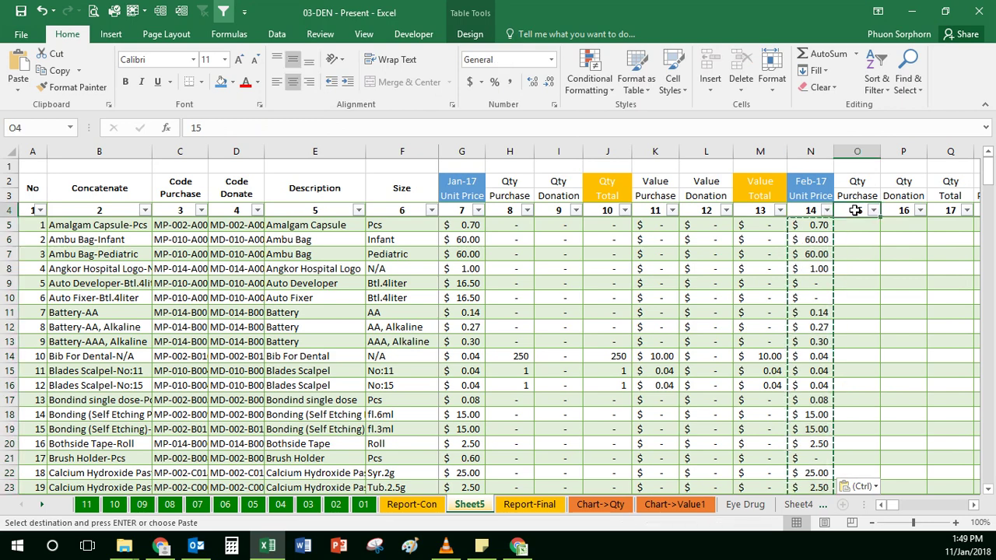
In O5, enter =SUMIFS(Feb[N],Feb[B],[@3]) to fill Feb-17 Qty Purchase.
text(=su)
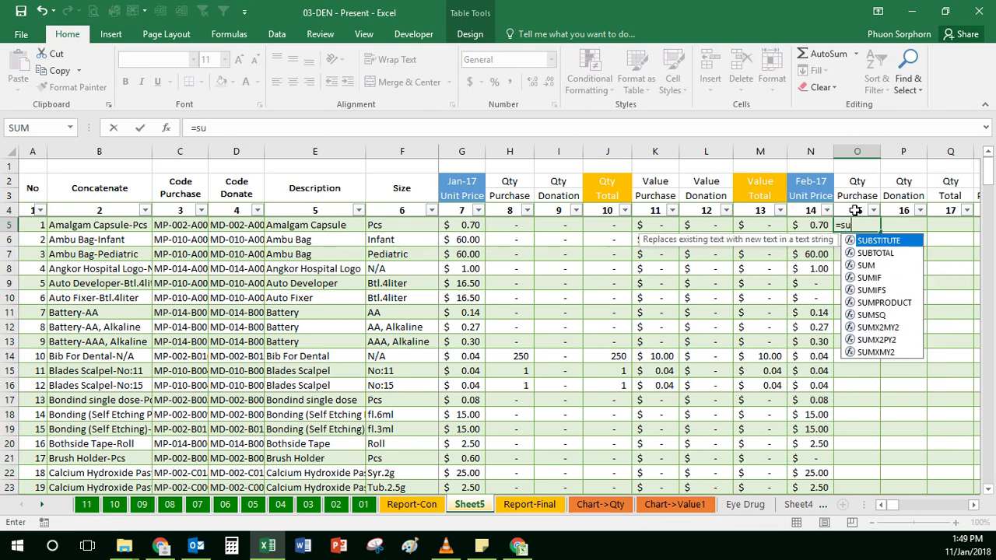
text(mifs)
key(Tab)
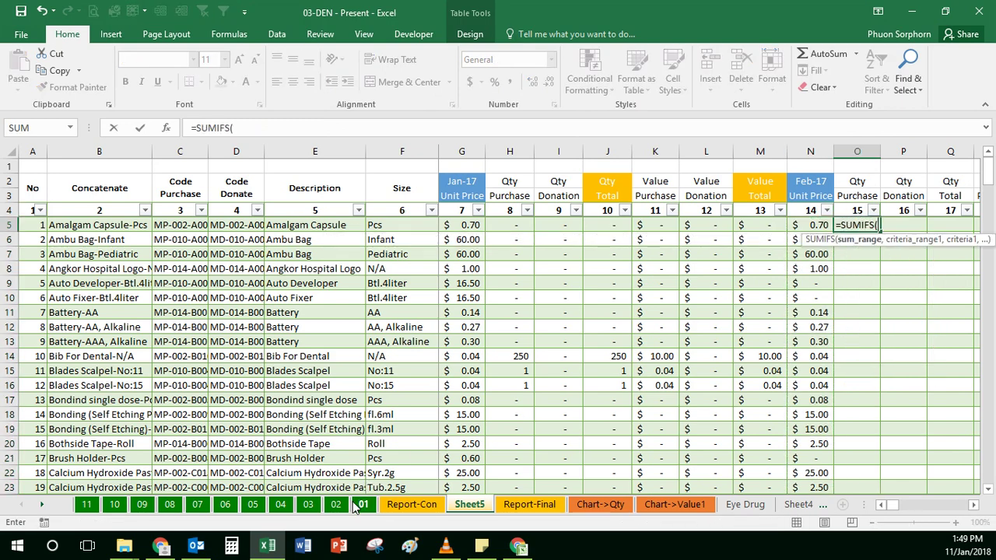
click(336, 504)
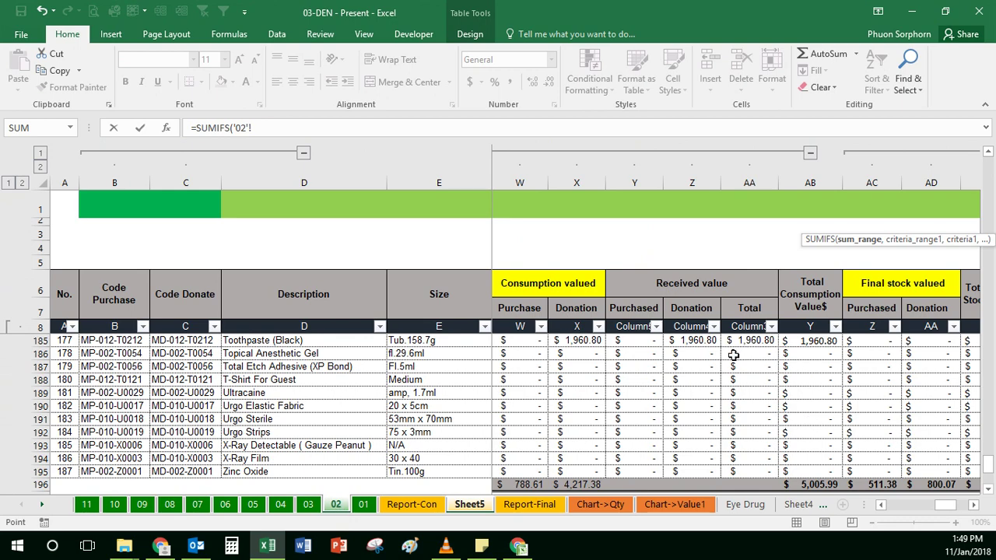
drag(882, 505, 882, 507)
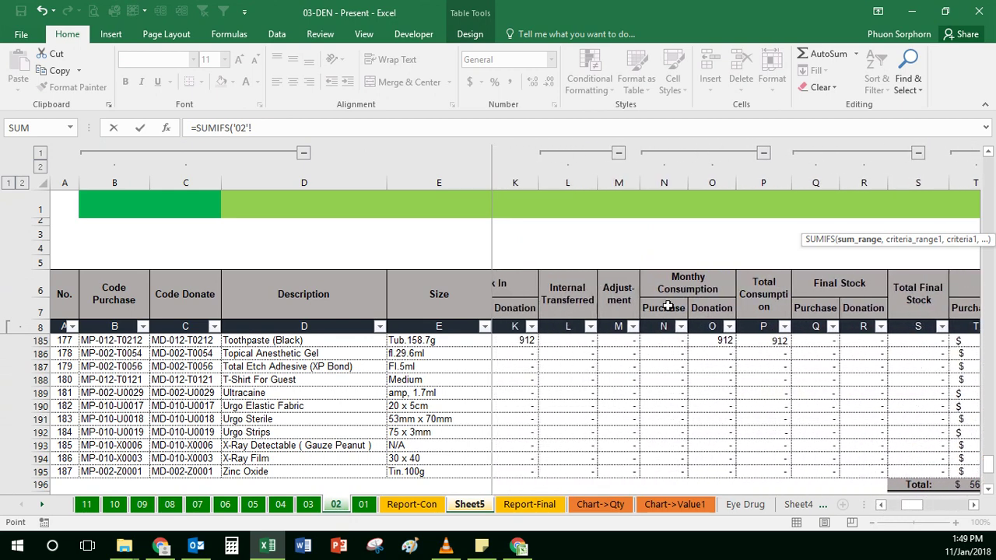
click(659, 318)
text(,)
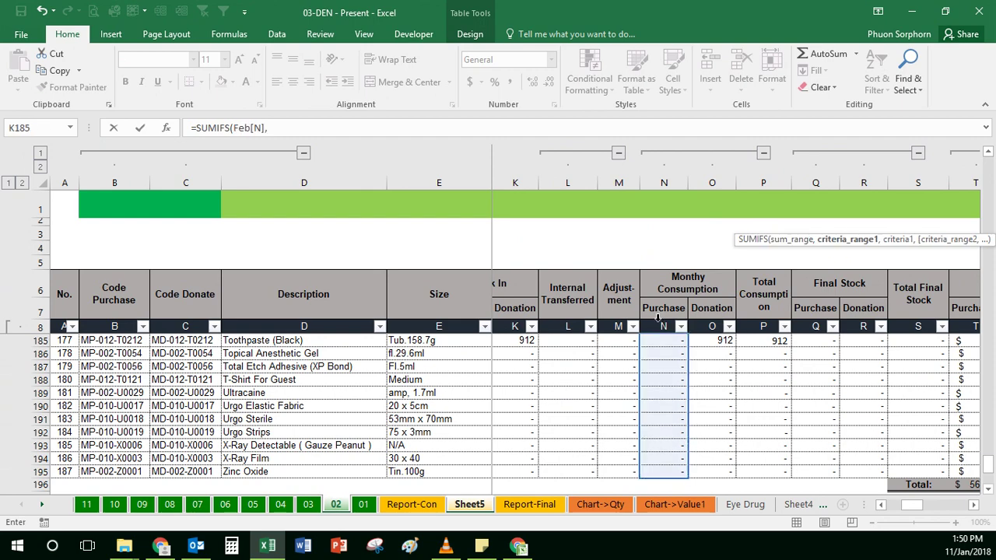
click(124, 319)
text(,)
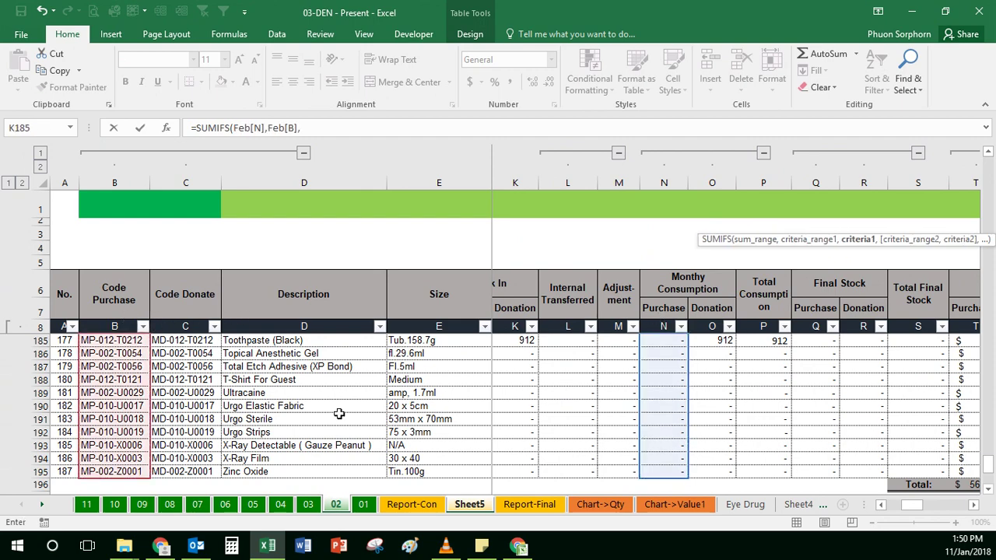
click(471, 504)
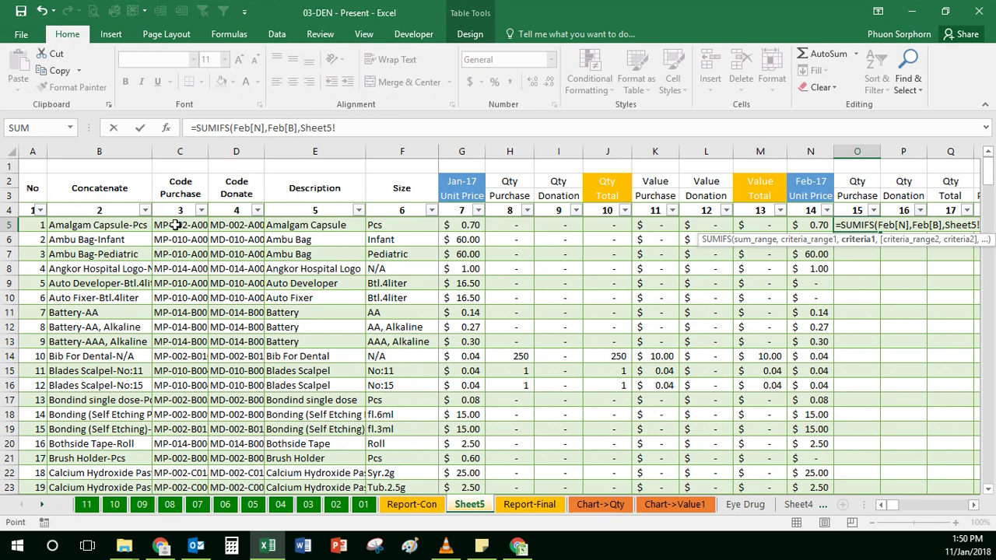
click(179, 224)
text())
key(Return)
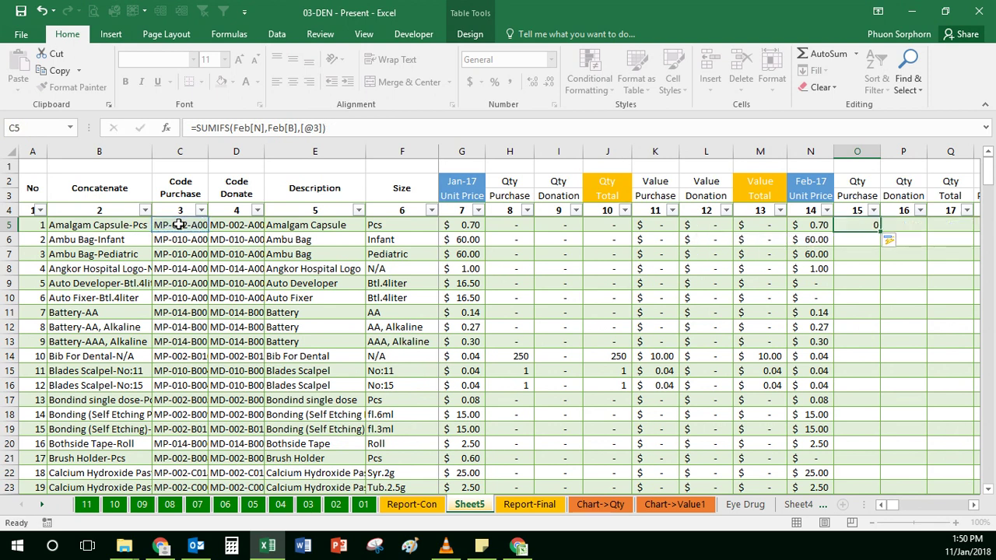
click(851, 201)
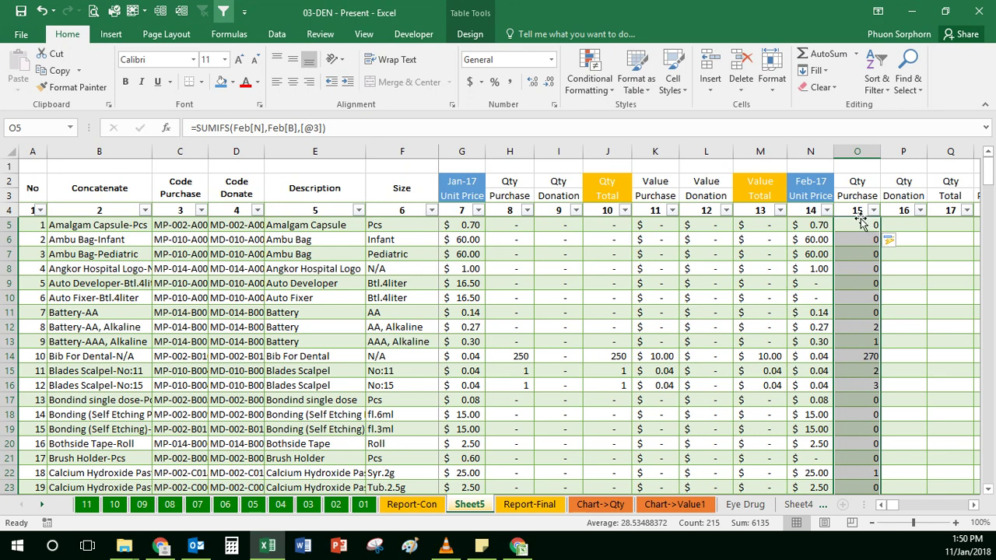
Copy O5's SUMIFS formula into P5, changing the sum range from Feb[N] to Feb[O].
click(855, 229)
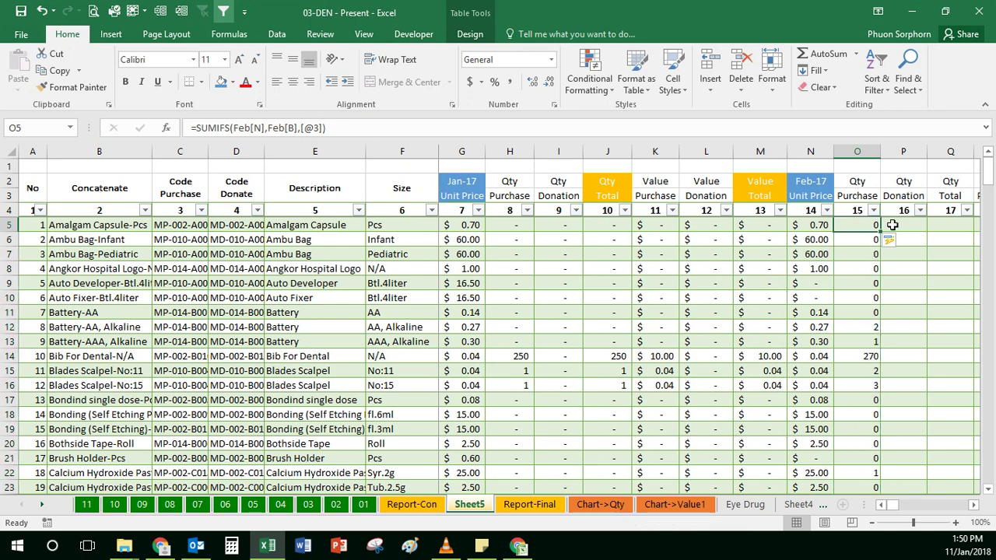
click(893, 225)
click(837, 225)
click(367, 124)
key(Escape)
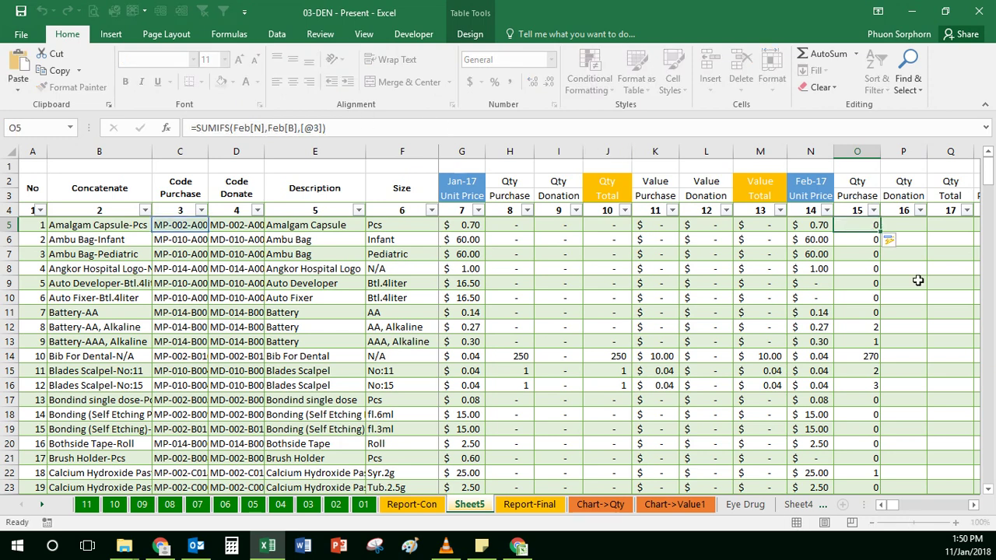
click(902, 225)
key(ctrl+v)
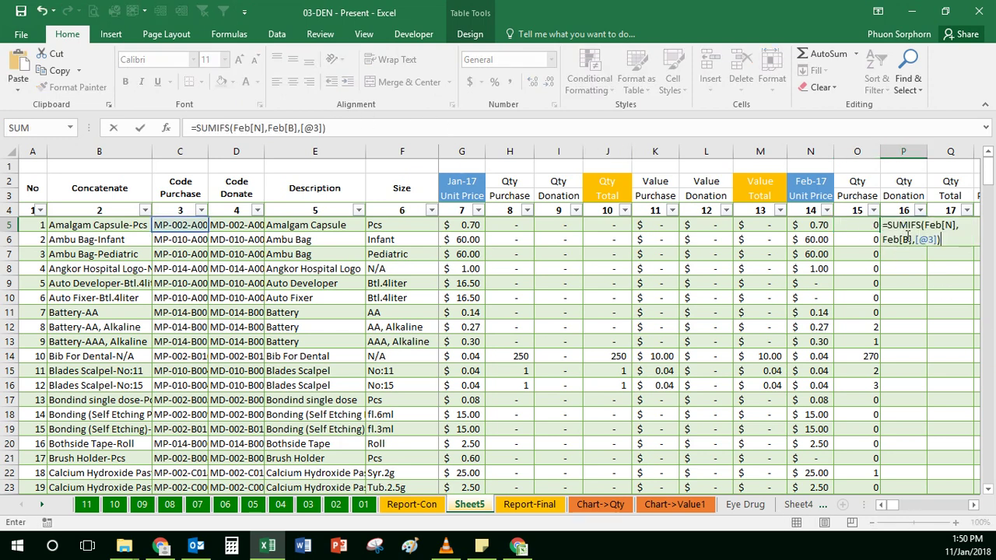
click(945, 225)
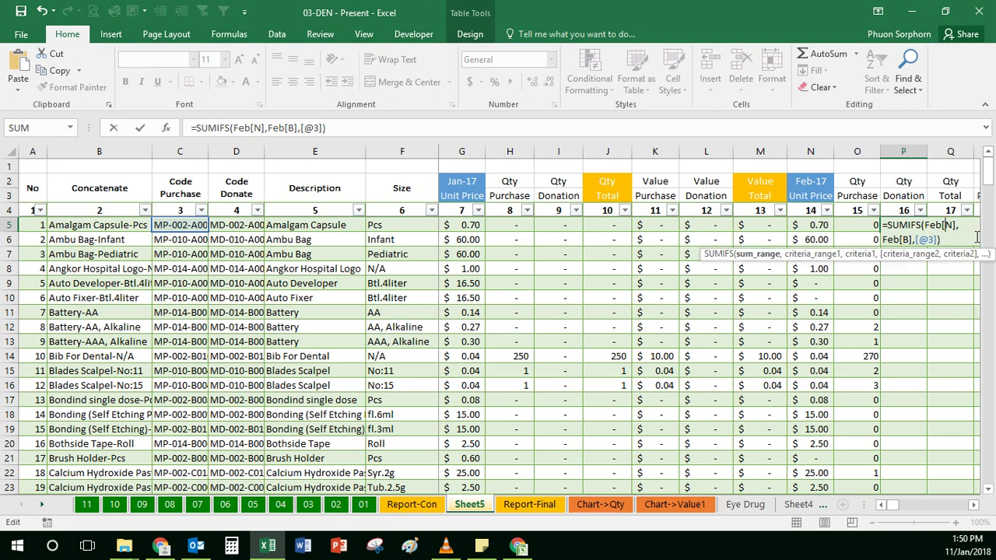
key(BackSpace)
text(O)
key(Return)
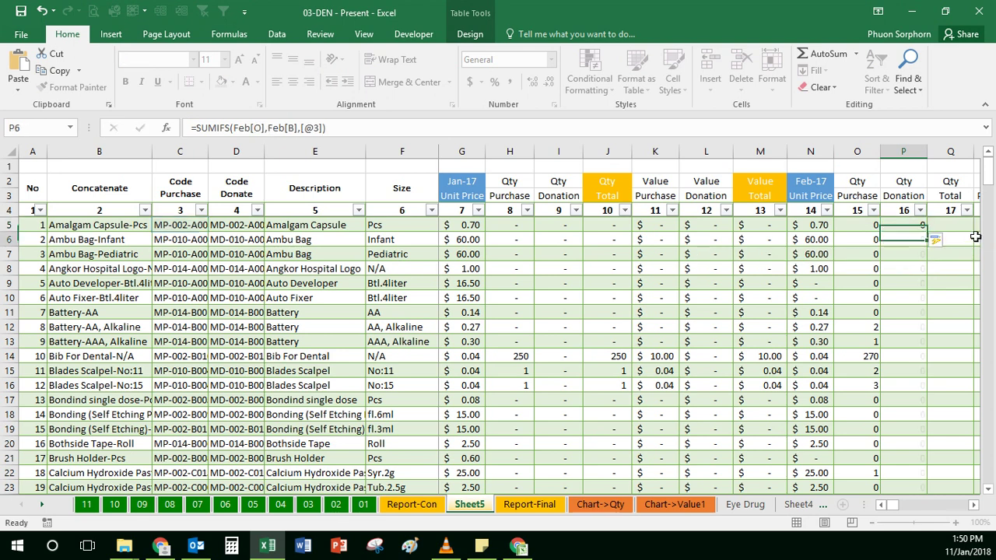
In Q5, set Qty Total to Qty Purchase plus Qty Donation for every row.
click(961, 224)
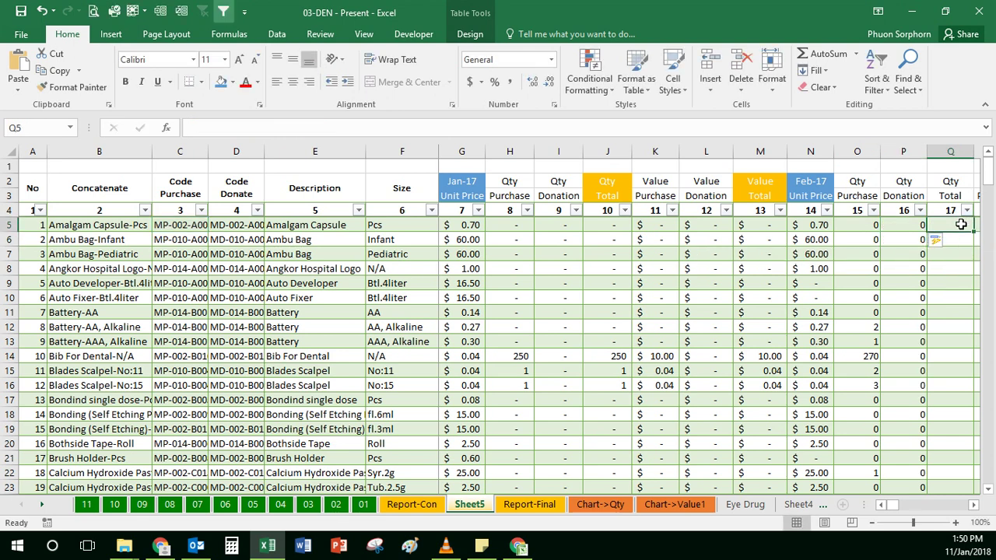
key(Right)
key(Right)
key(Left)
key(Left)
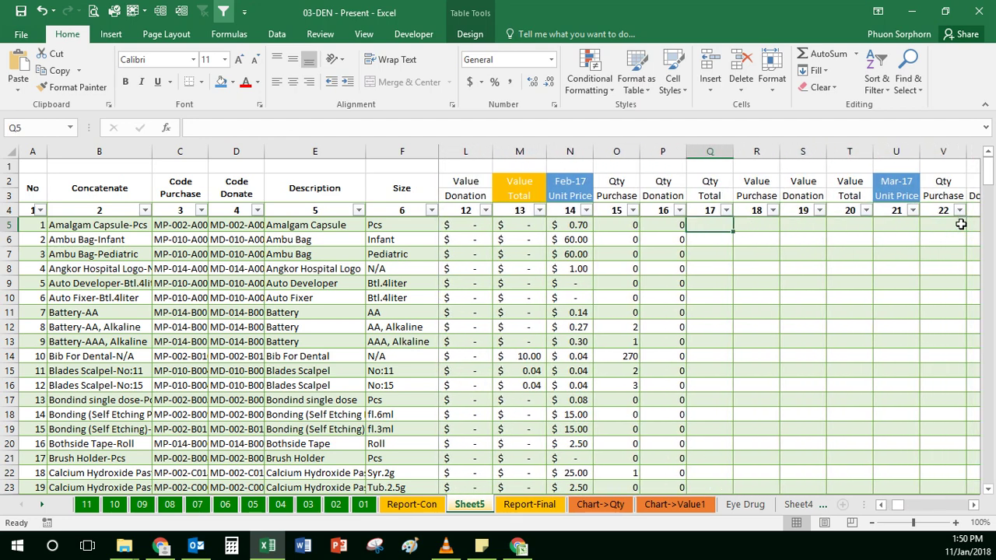
text(=)
key(Left)
key(Left)
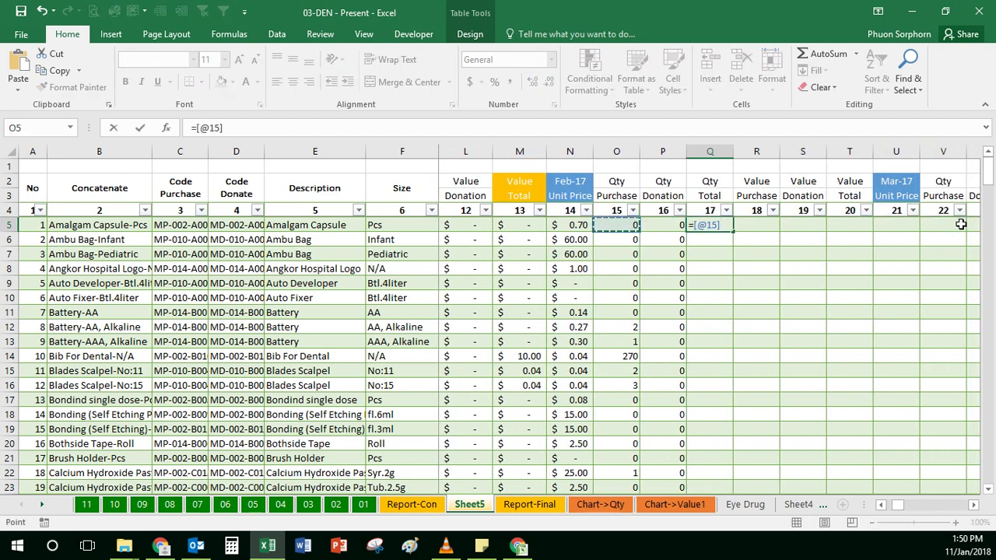
text(+)
key(Left)
key(Return)
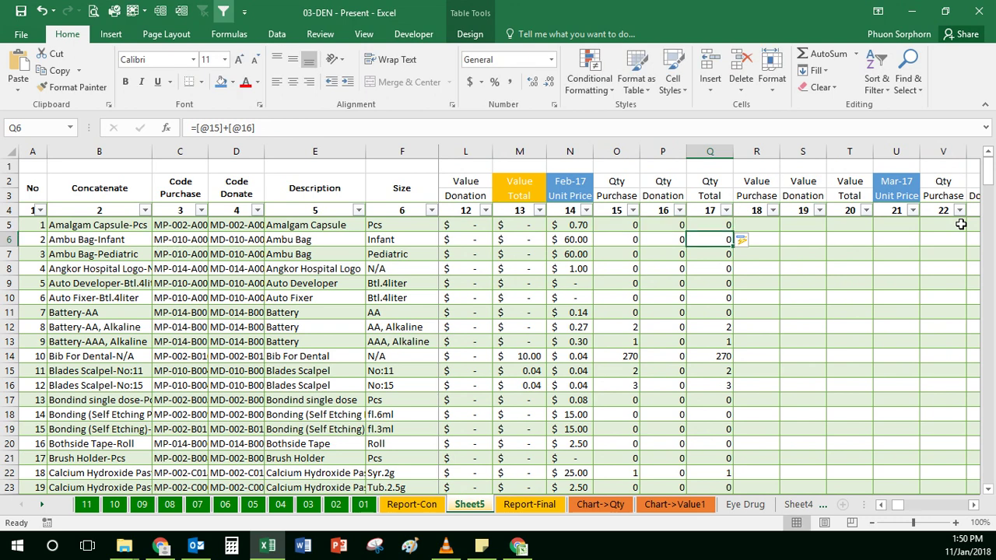
key(Up)
Start a formula in R5 (Value Purchase), then cancel it.
key(Right)
text(=)
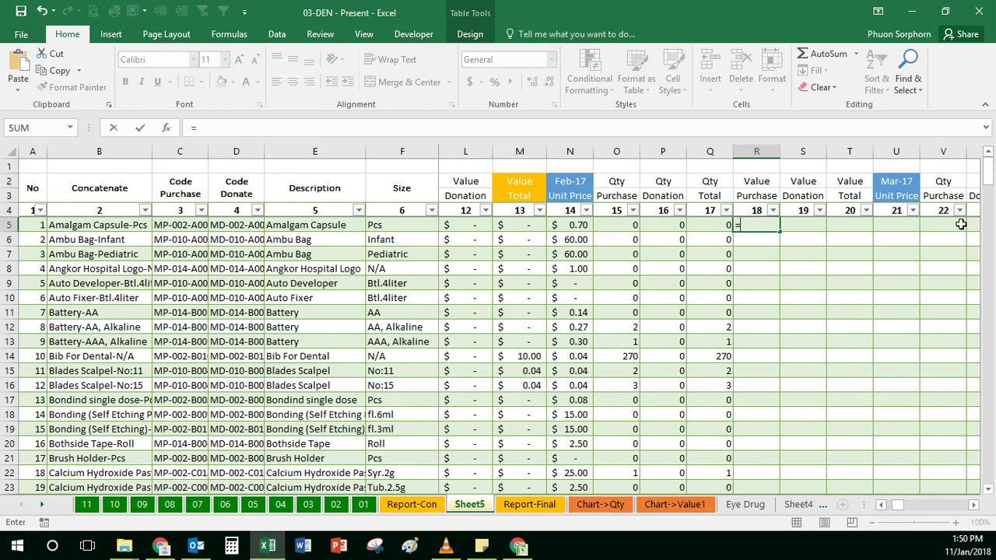
key(Escape)
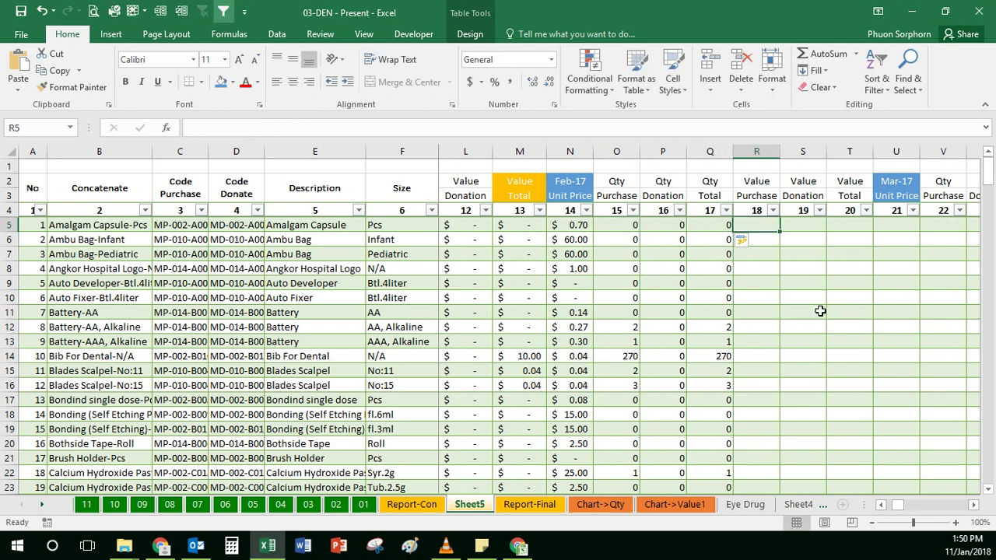